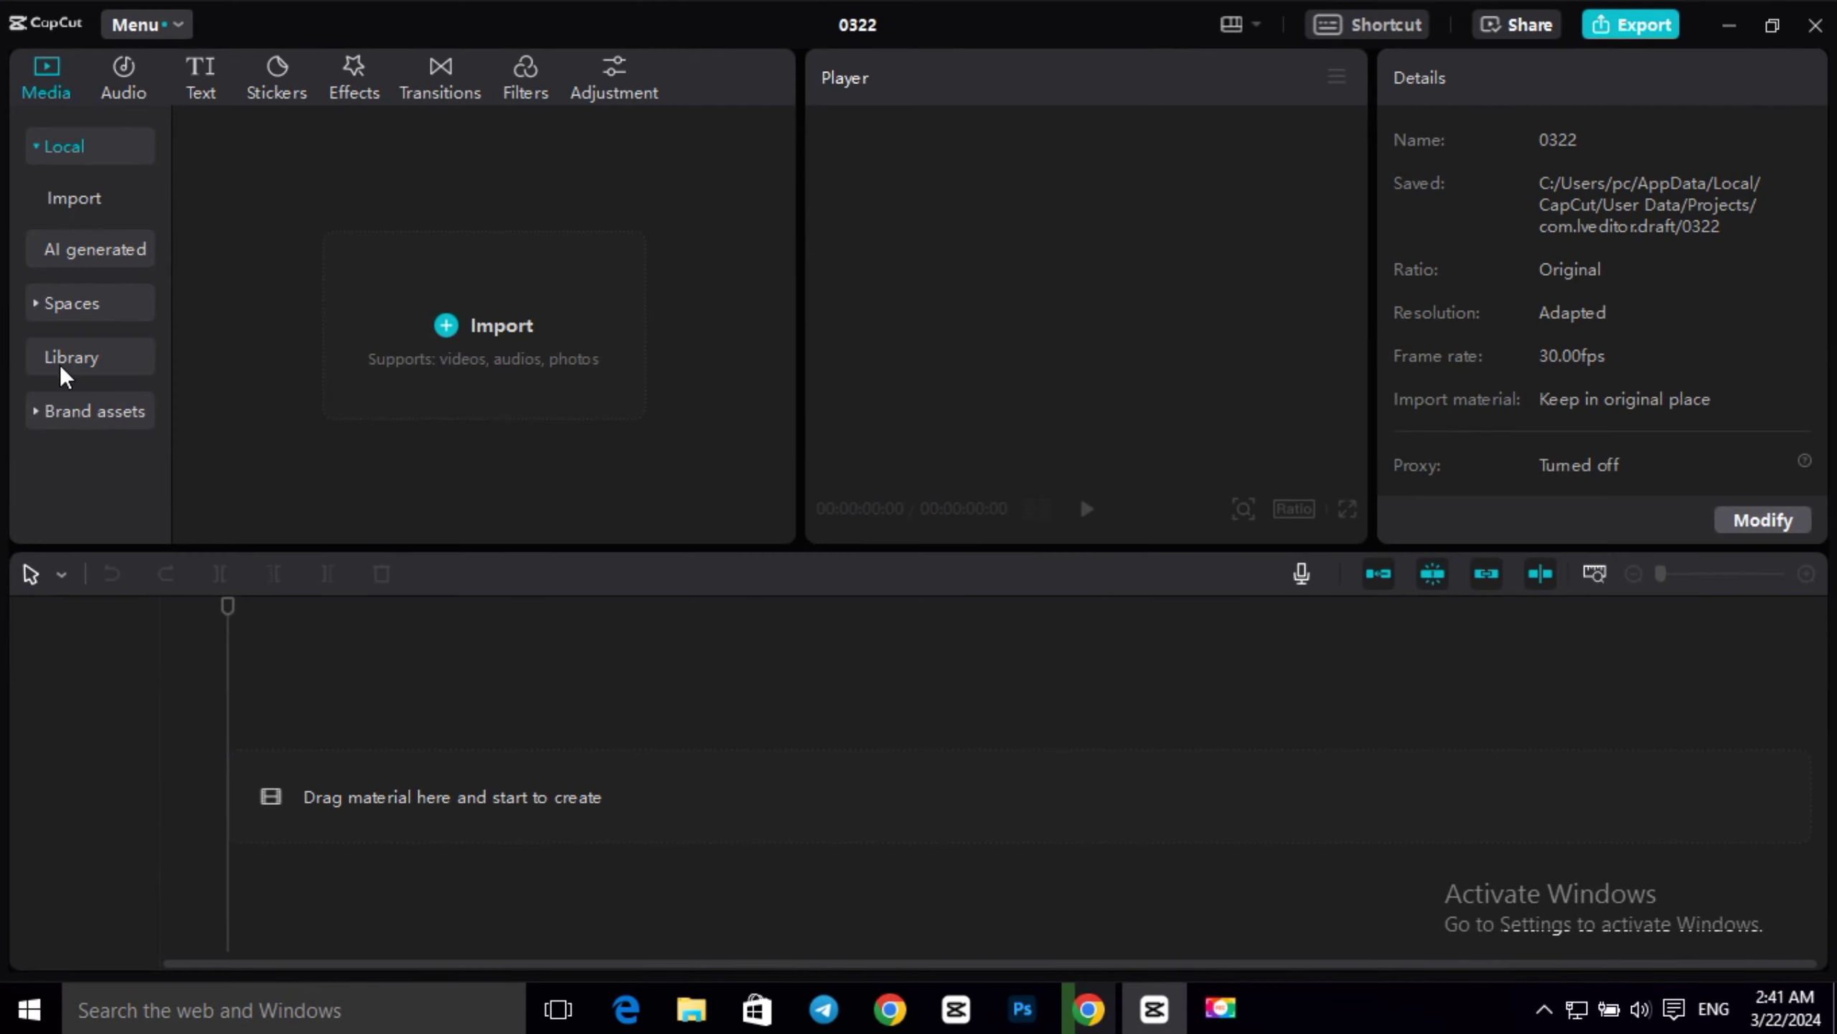
Place the black 5-second Trending clip from the Library on the timeline and rewind to 00:00.
{"action": "left_click", "coordinate": [62, 361]}
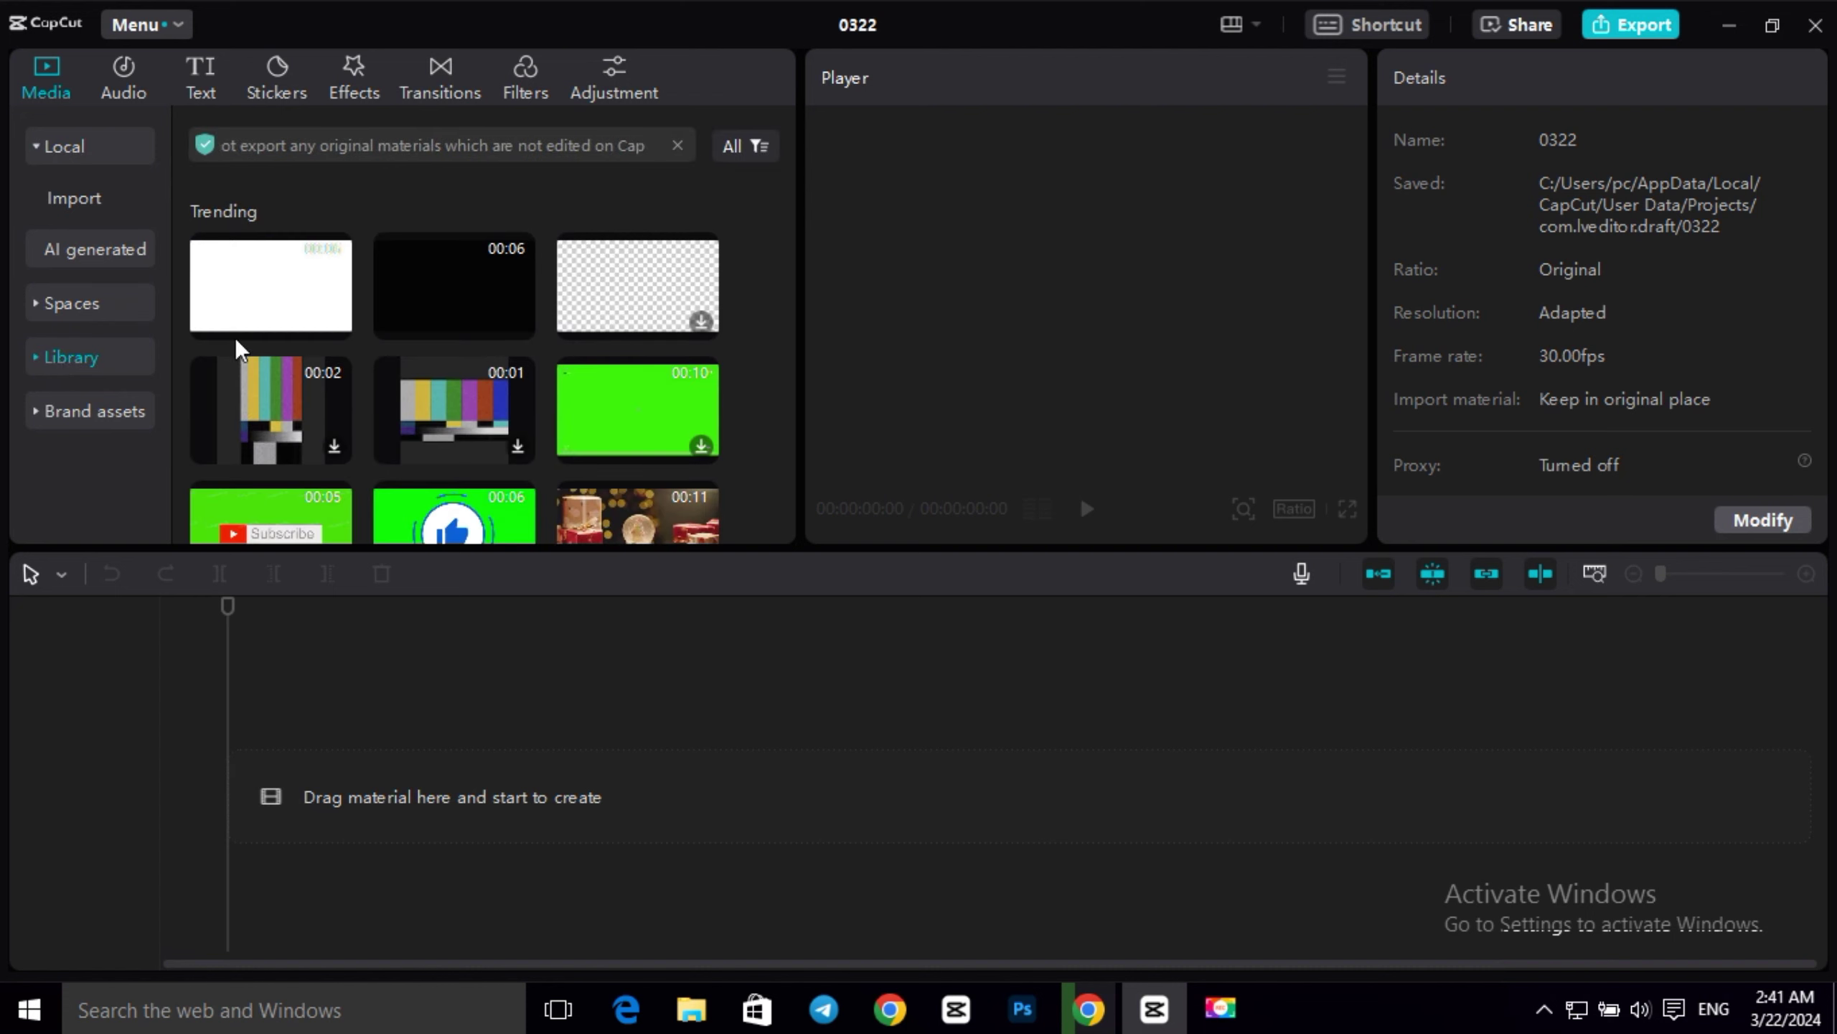
{"action": "left_click_drag", "start_coordinate": [451, 281], "coordinate": [227, 810]}
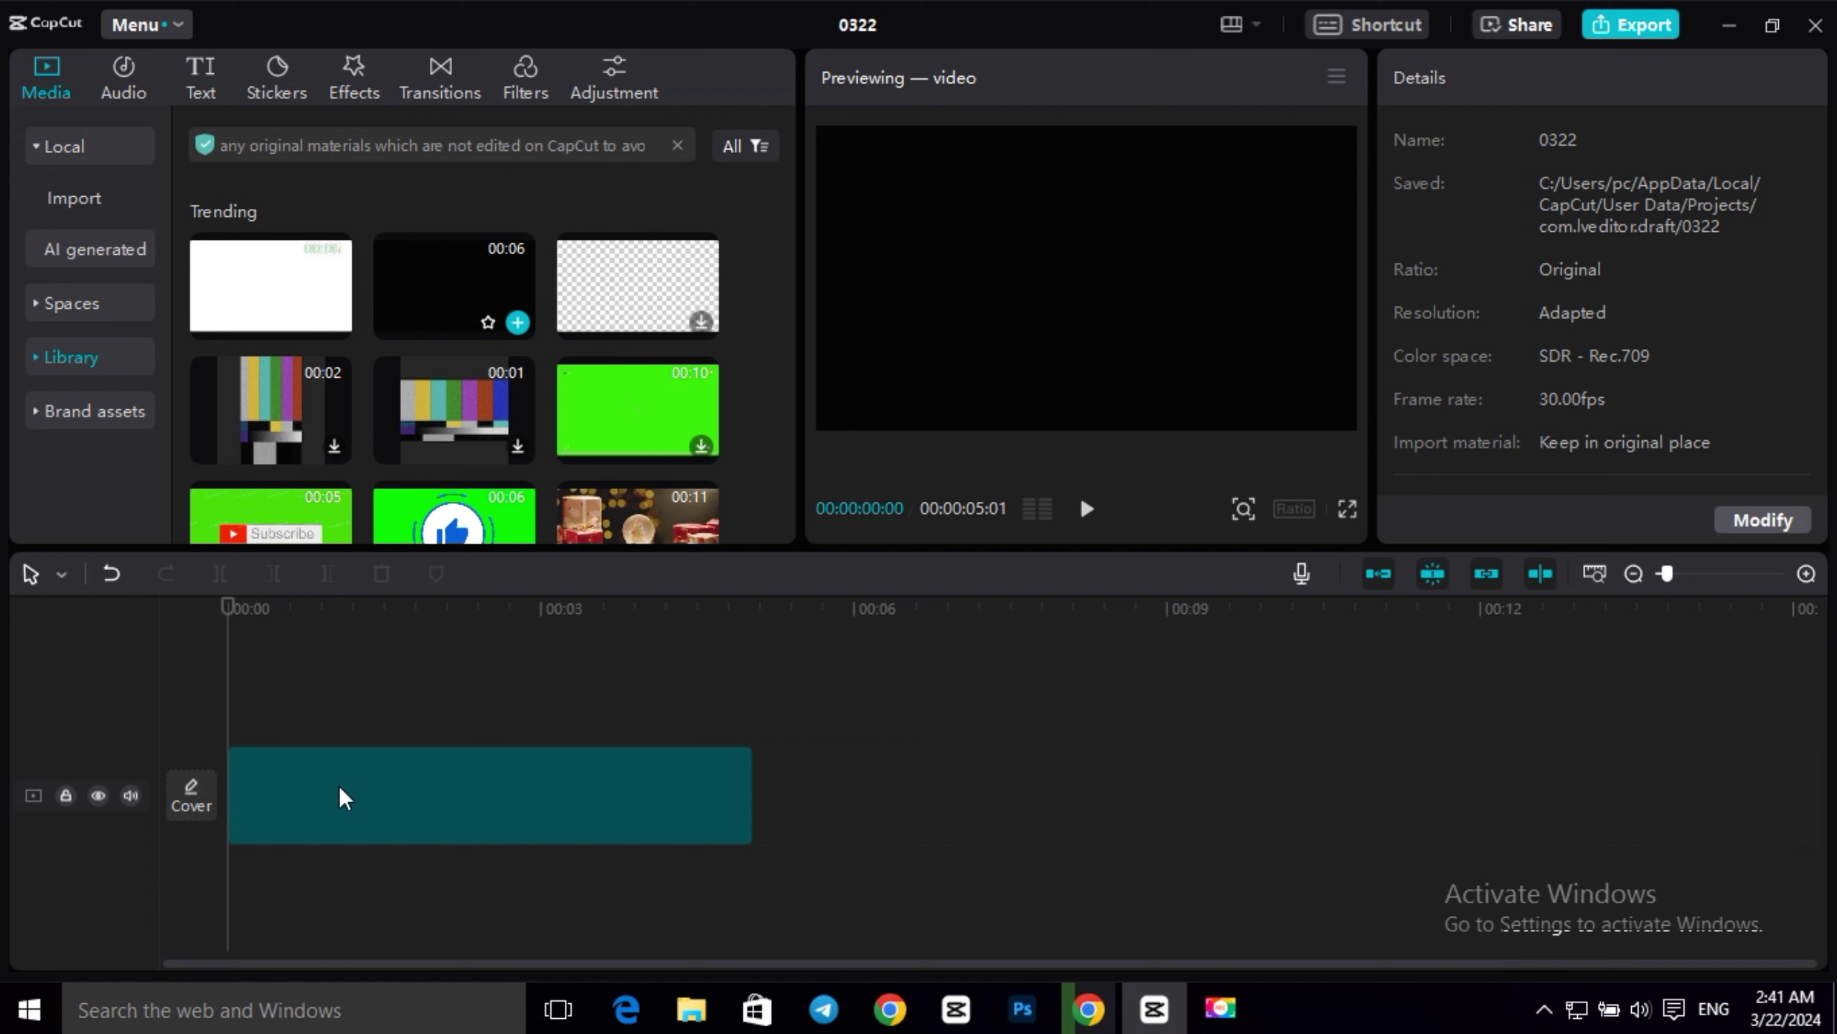
{"action": "left_click", "coordinate": [568, 664]}
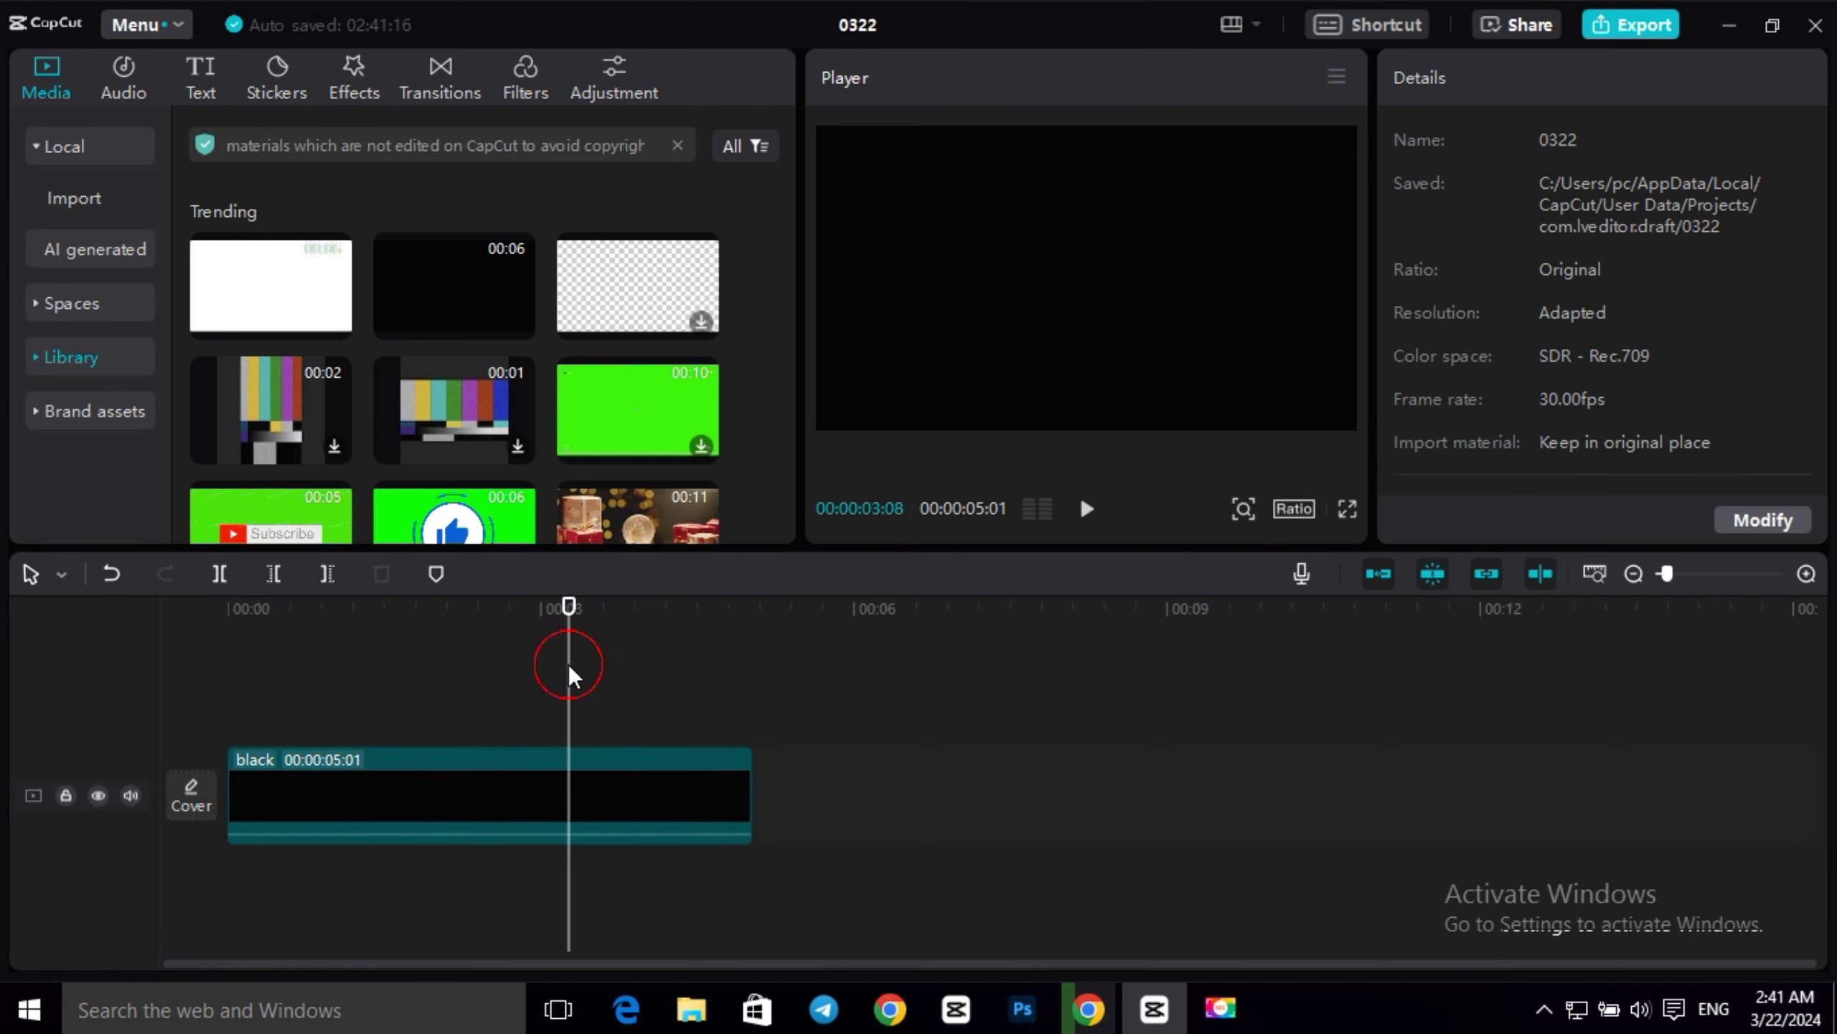
{"action": "left_click_drag", "start_coordinate": [569, 607], "coordinate": [227, 608]}
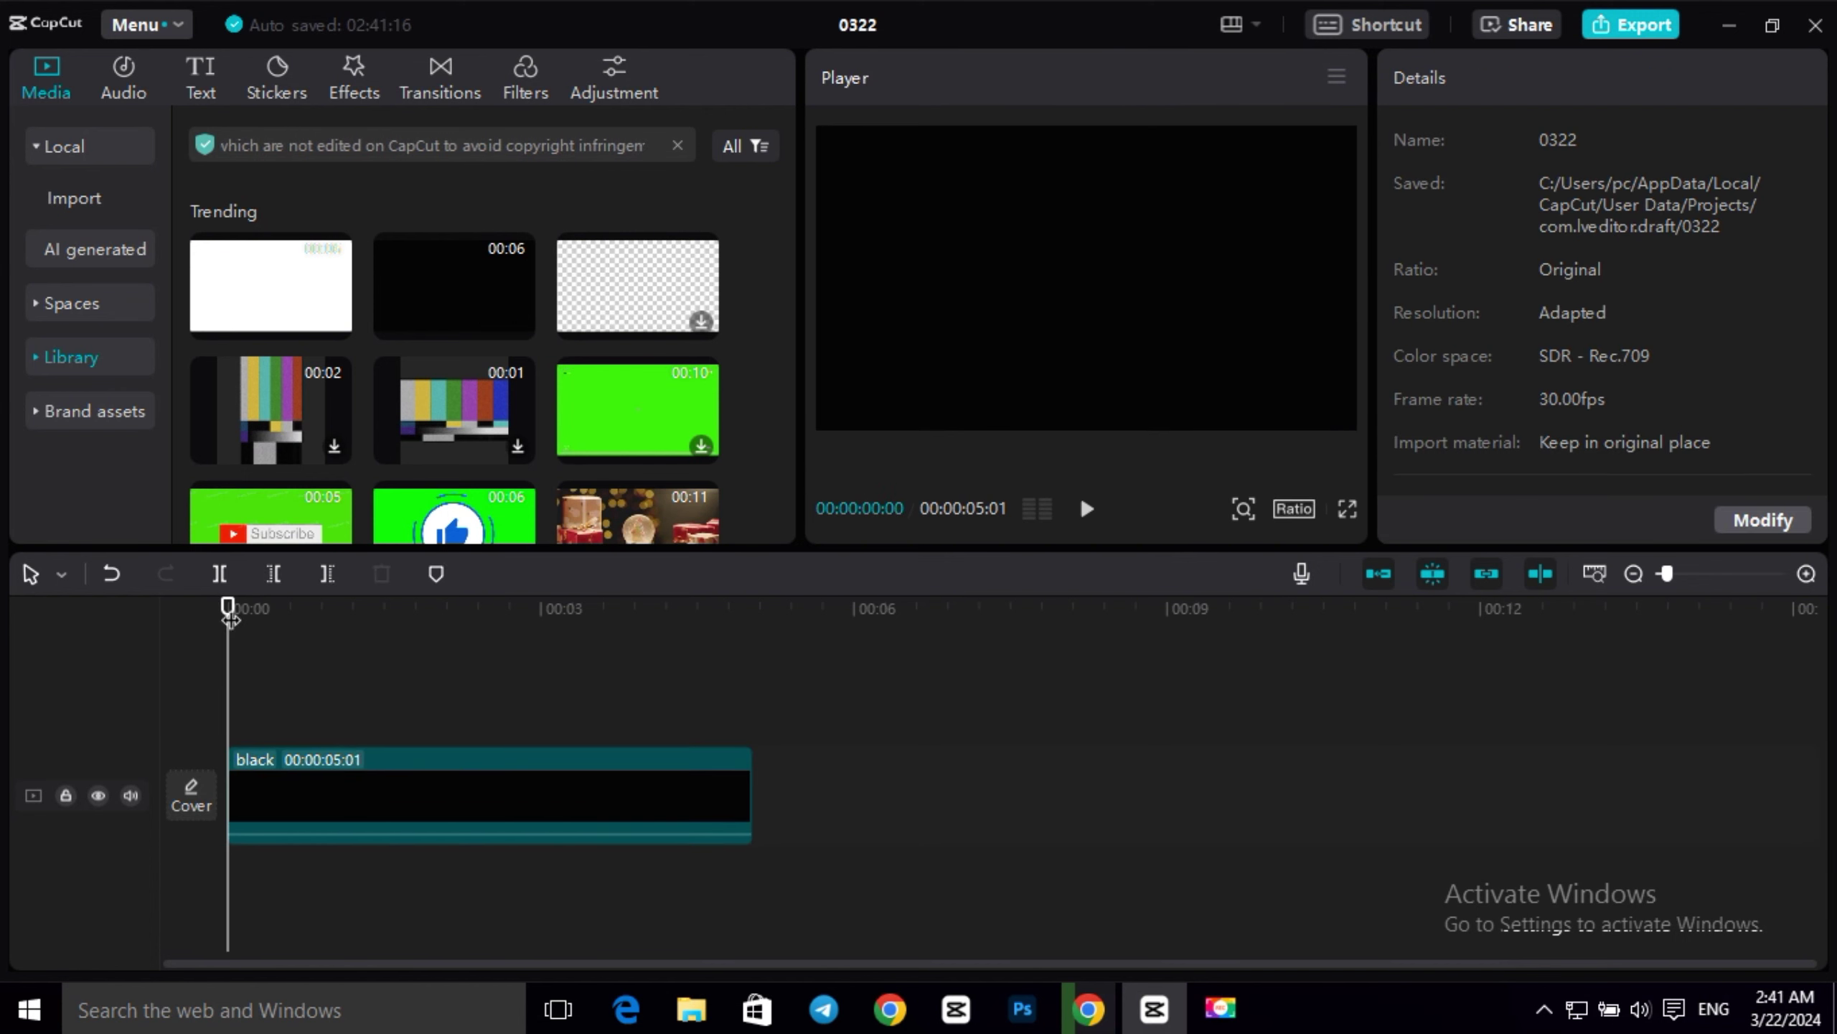
Add a default text clip and replace its text with '------------->---'.
{"action": "left_click", "coordinate": [198, 77]}
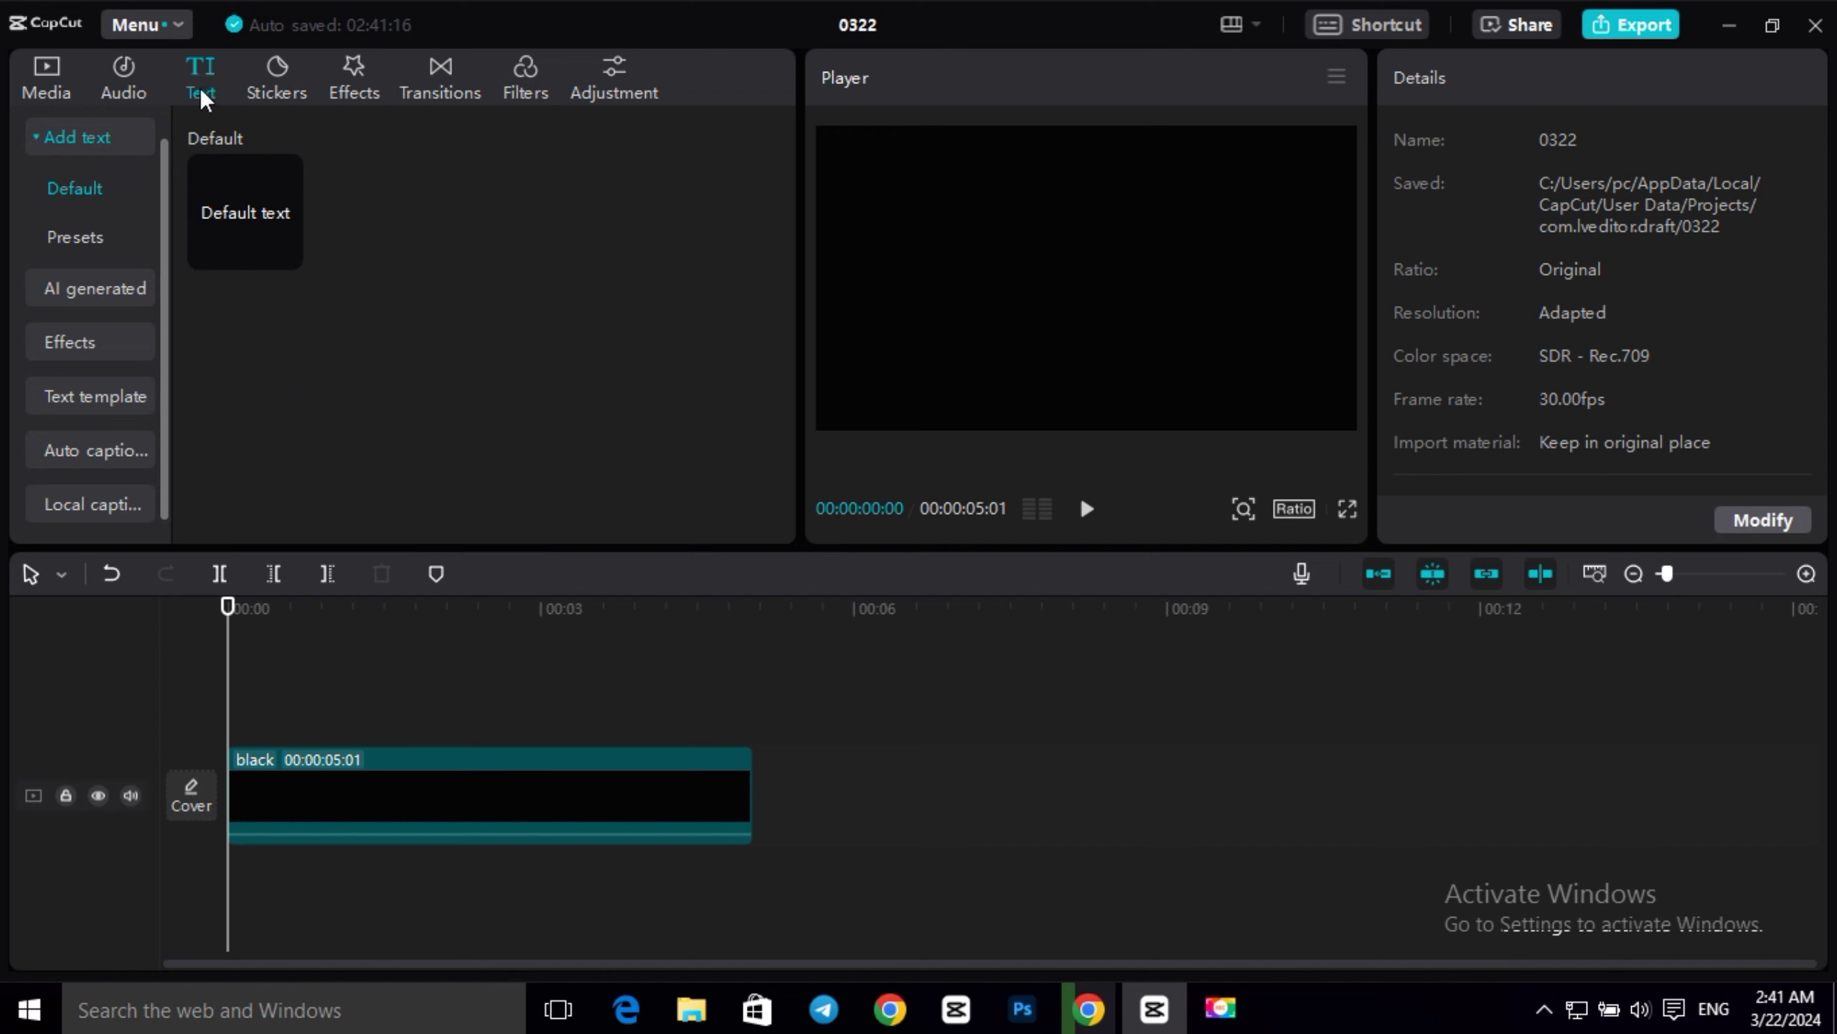
{"action": "left_click", "coordinate": [287, 253]}
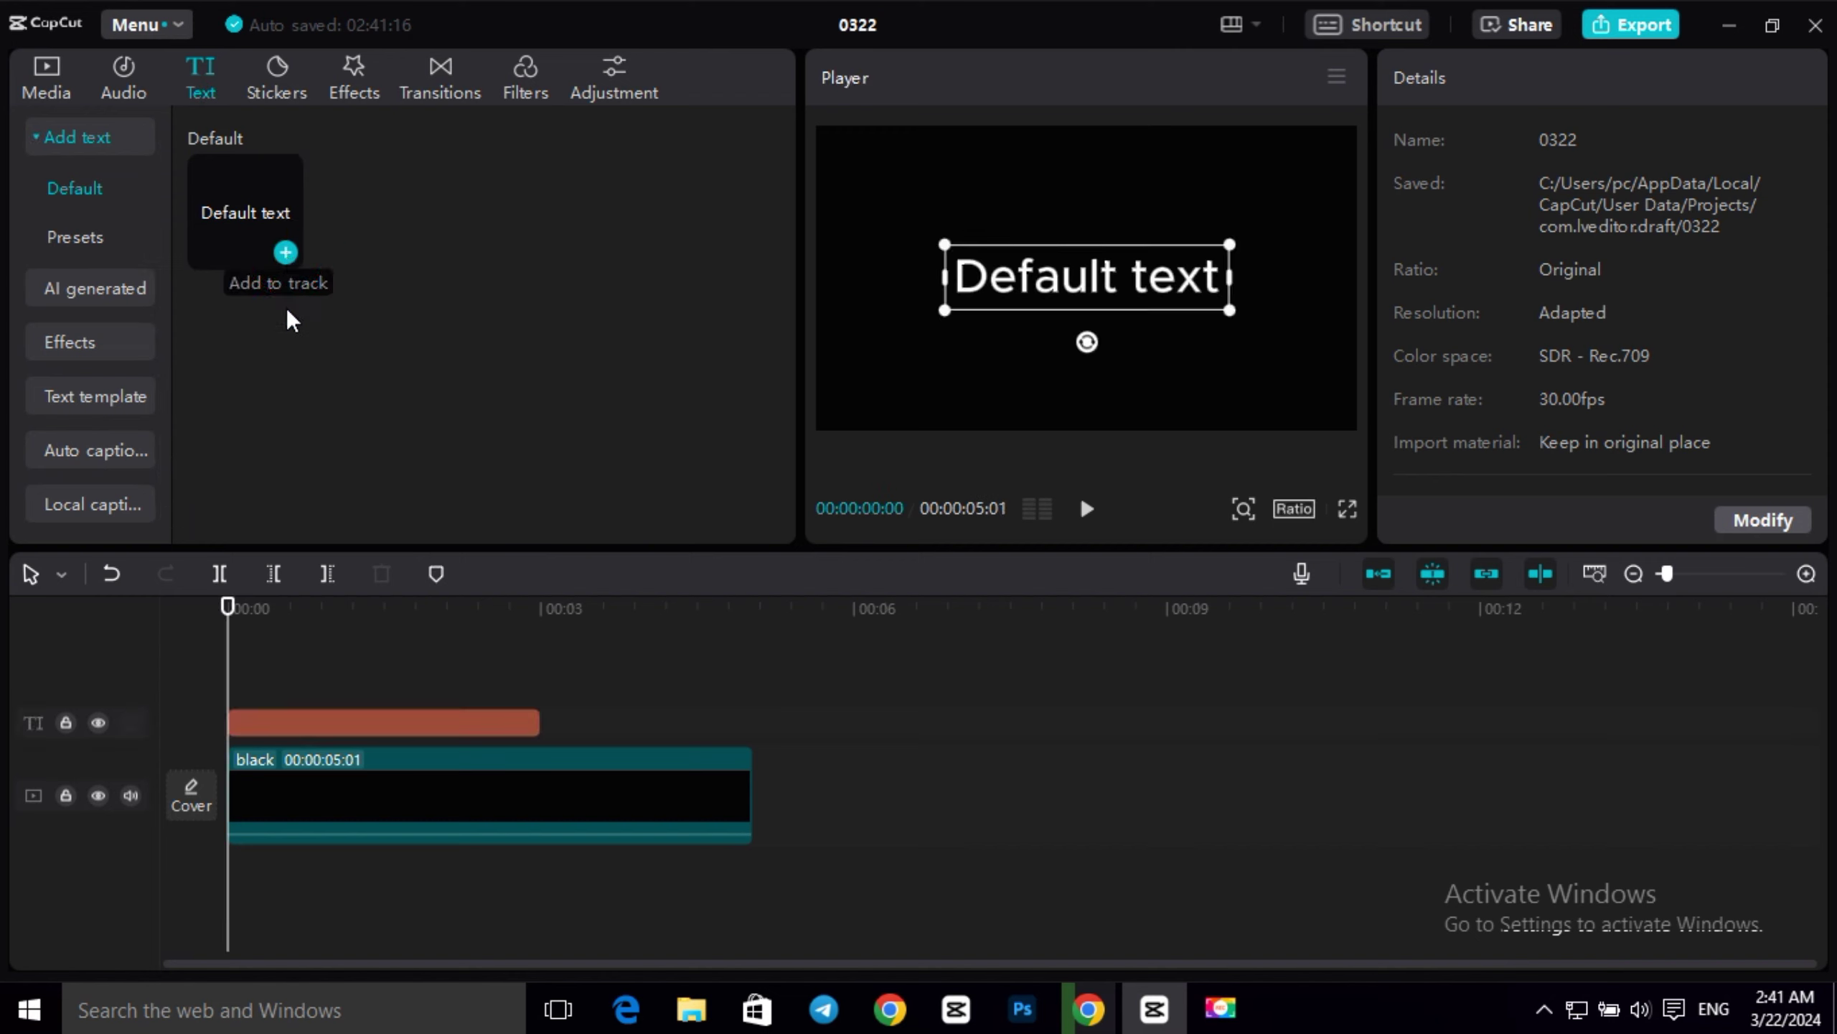
{"action": "left_click", "coordinate": [323, 719]}
{"action": "left_click", "coordinate": [1526, 204]}
{"action": "key", "text": "BackSpace"}
{"action": "key", "text": "BackSpace"}
{"action": "key", "text": "BackSpace"}
{"action": "key", "text": "BackSpace"}
{"action": "key", "text": "BackSpace"}
{"action": "key", "text": "BackSpace"}
{"action": "key", "text": "BackSpace"}
{"action": "key", "text": "BackSpace"}
{"action": "key", "text": "BackSpace"}
{"action": "key", "text": "BackSpace"}
{"action": "key", "text": "BackSpace"}
{"action": "key", "text": "BackSpace"}
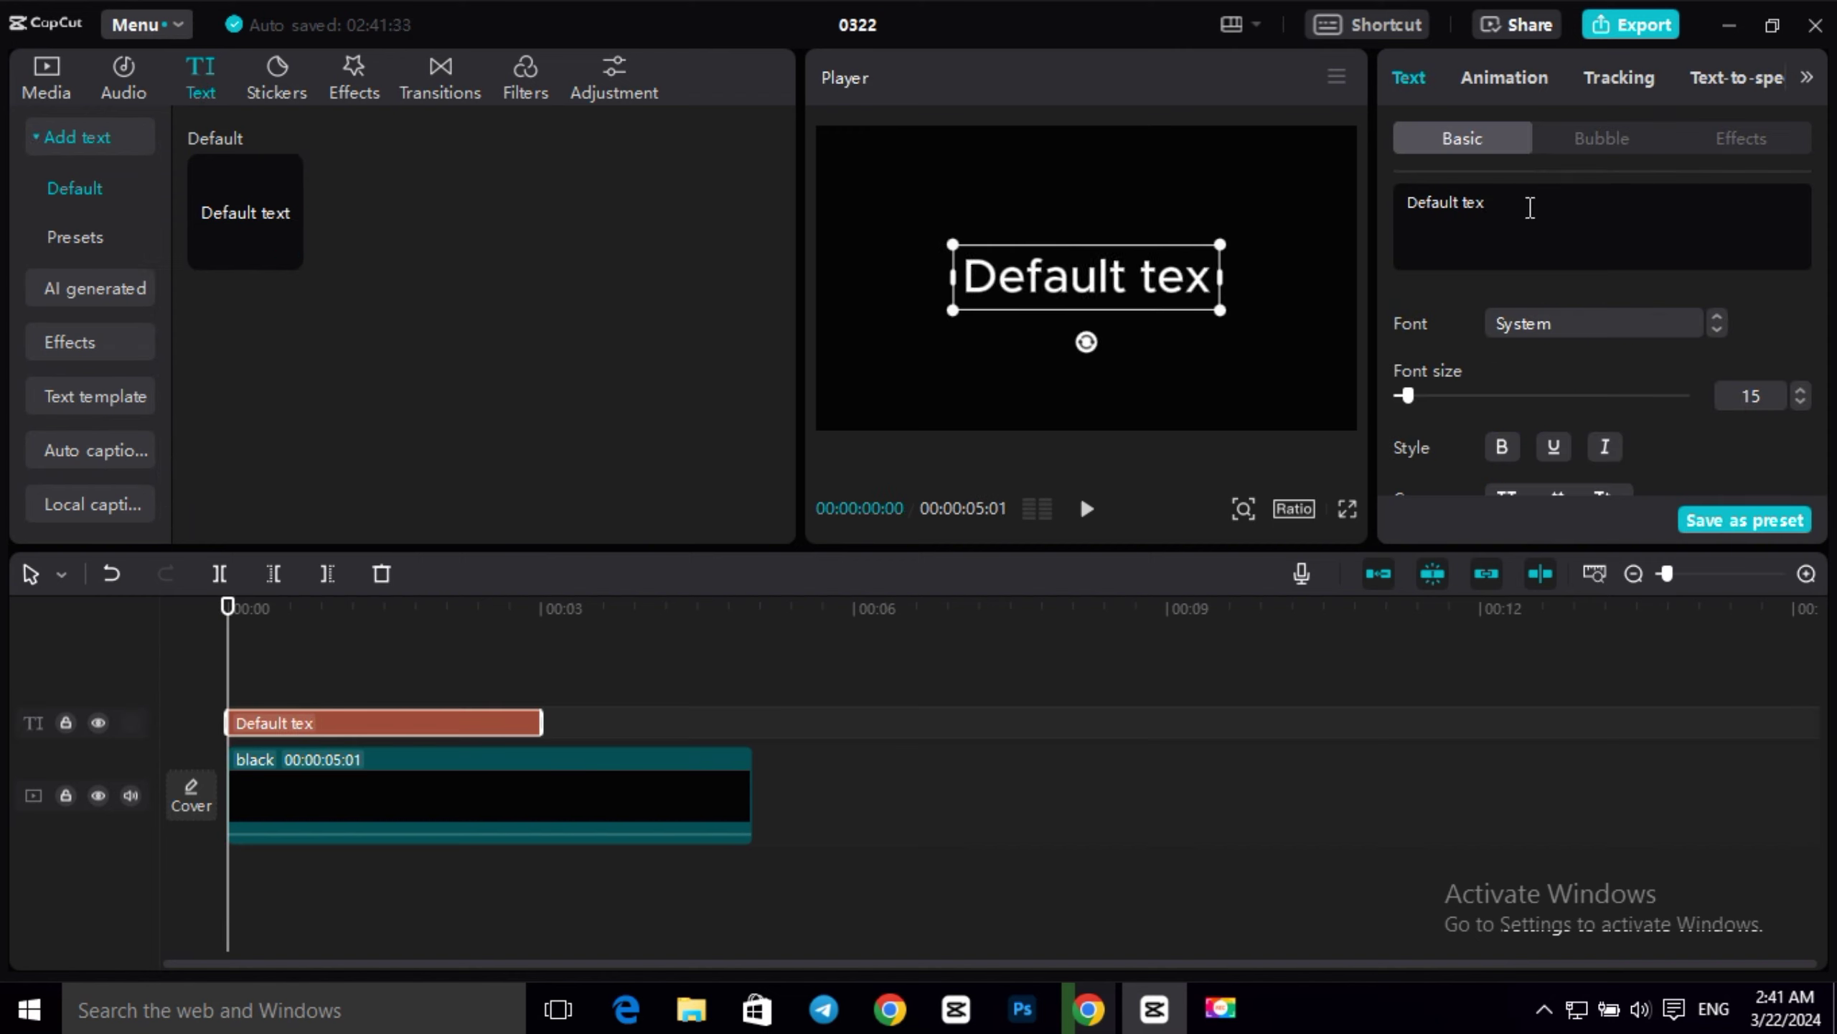
{"action": "type", "text": "------------->"}
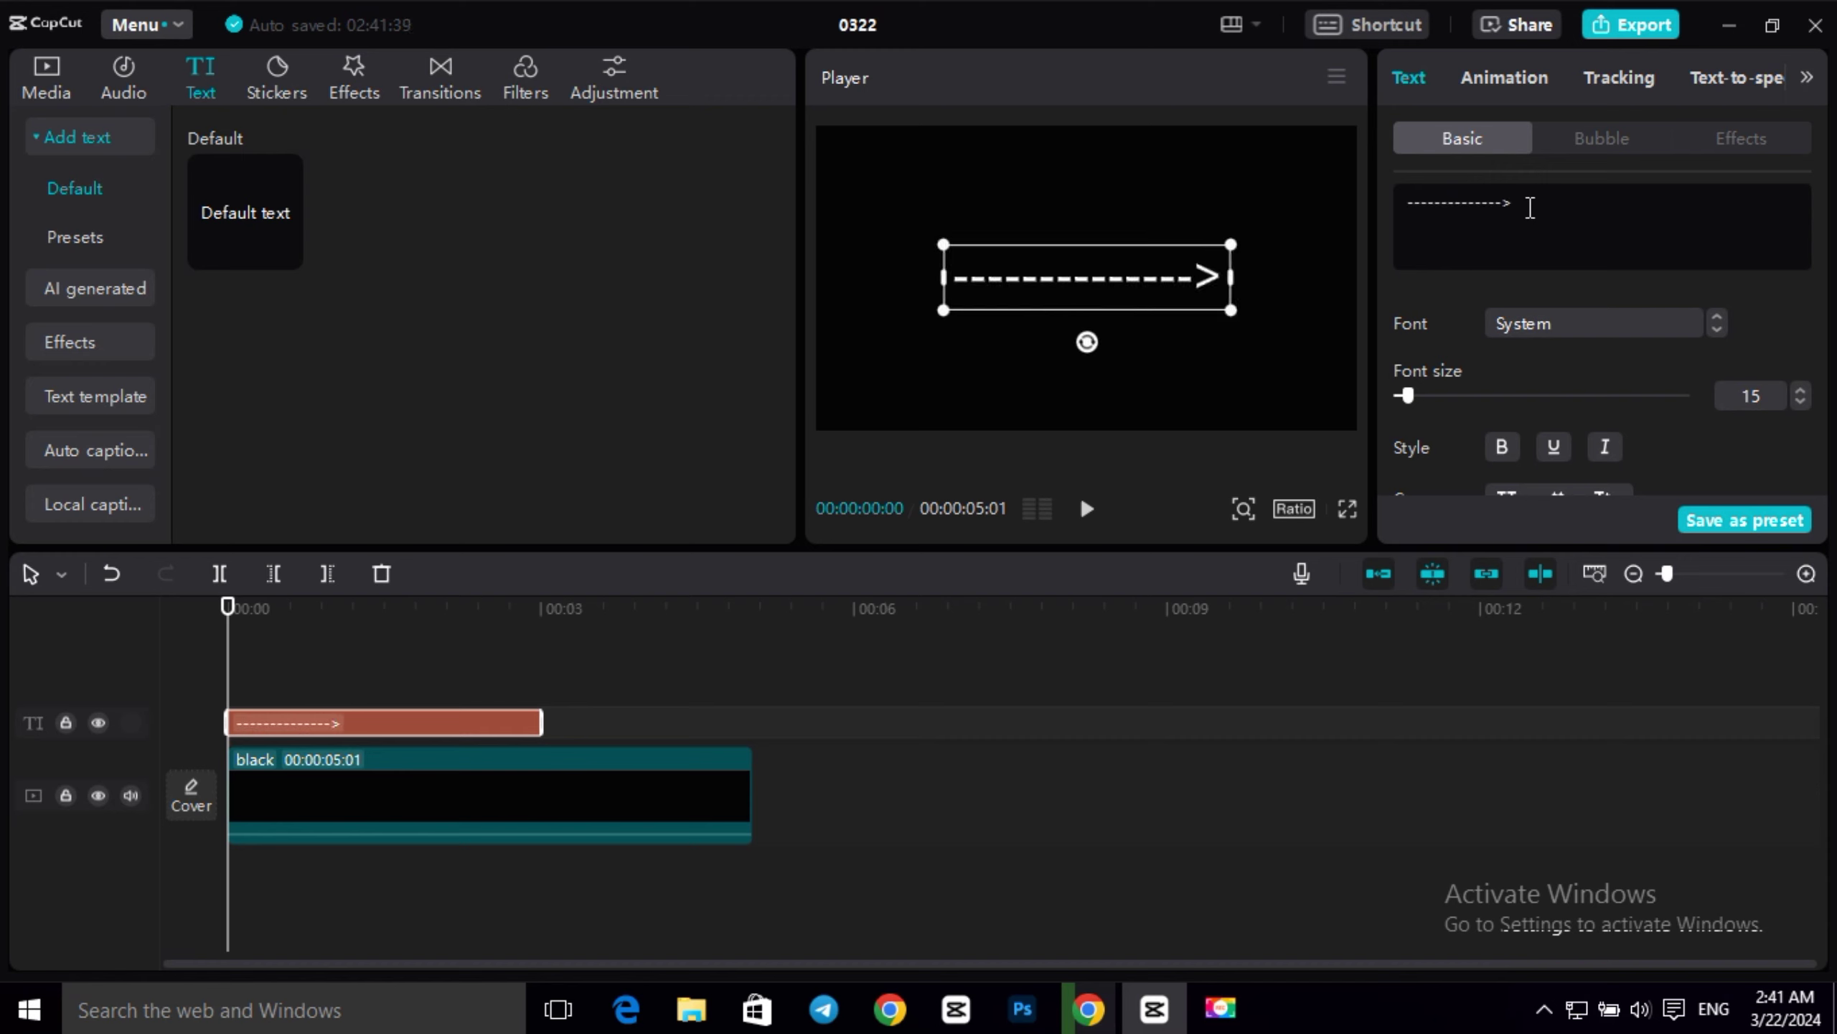
{"action": "type", "text": "---"}
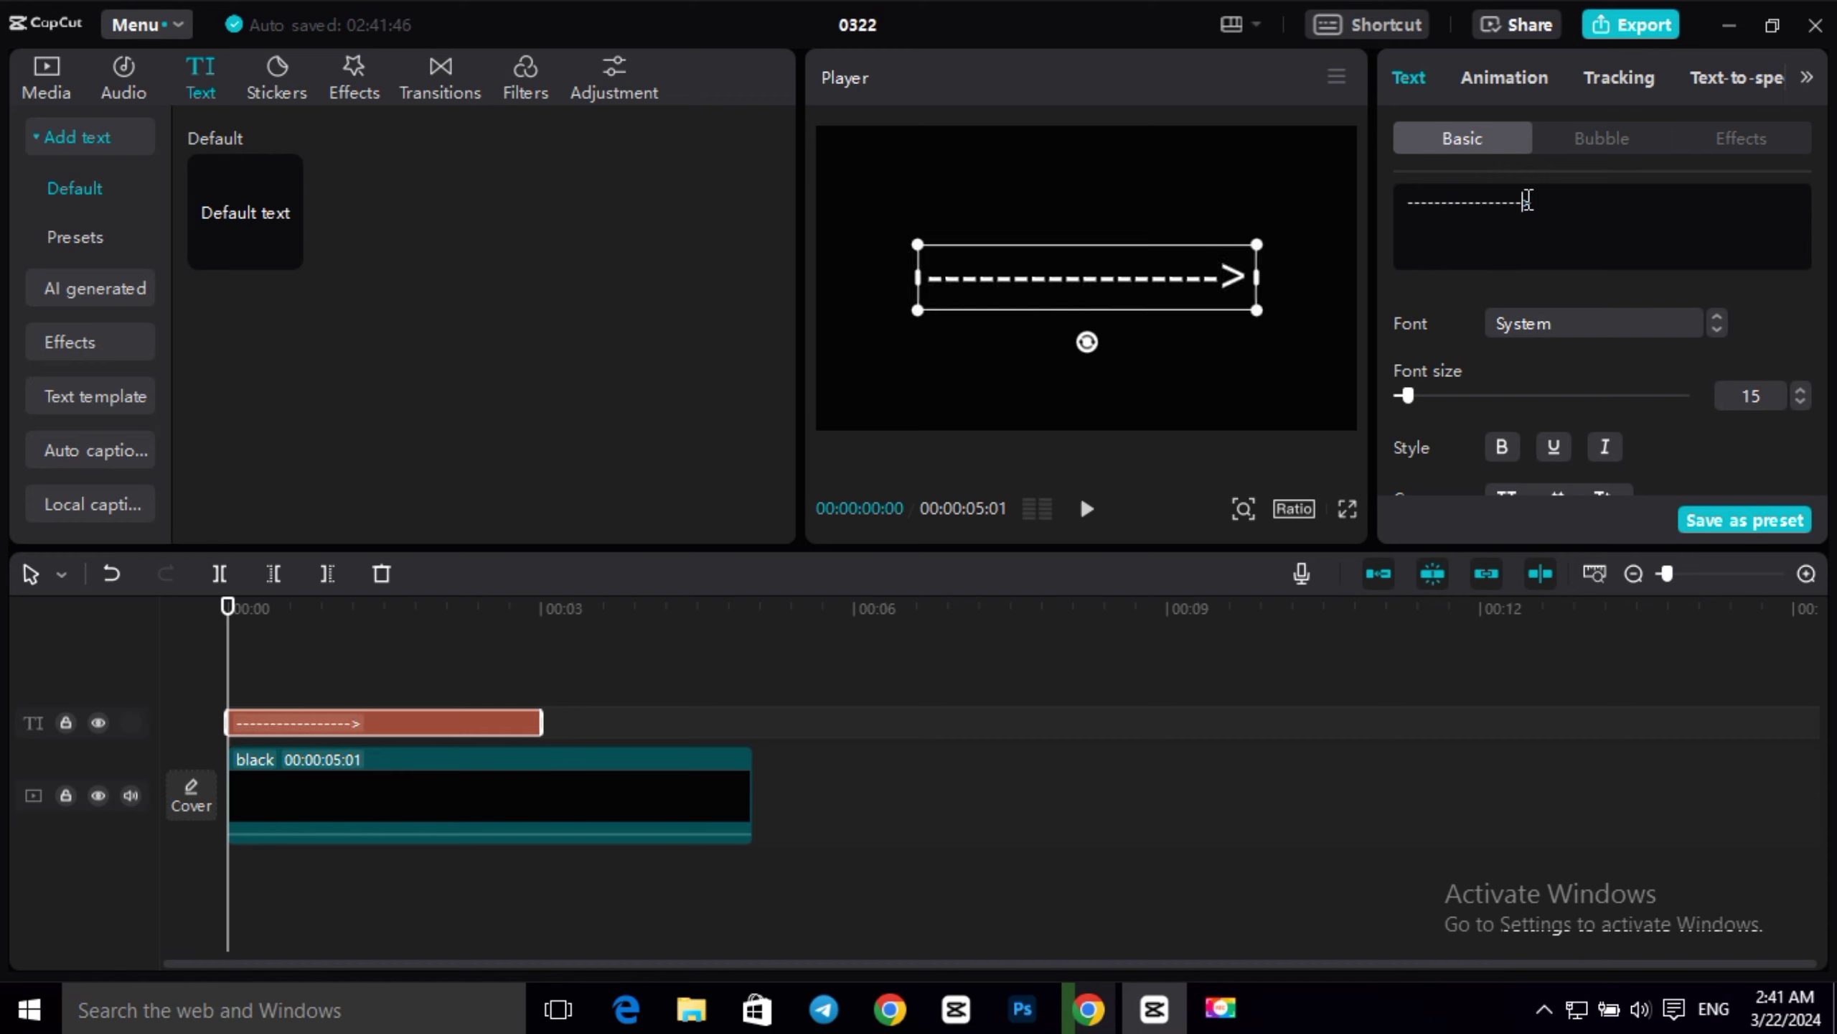
Adjust the Character spacing so the dashes form a solid arrow, then reselect the text clip.
{"action": "scroll", "coordinate": [1693, 430], "scroll_direction": "down", "scroll_amount": 3}
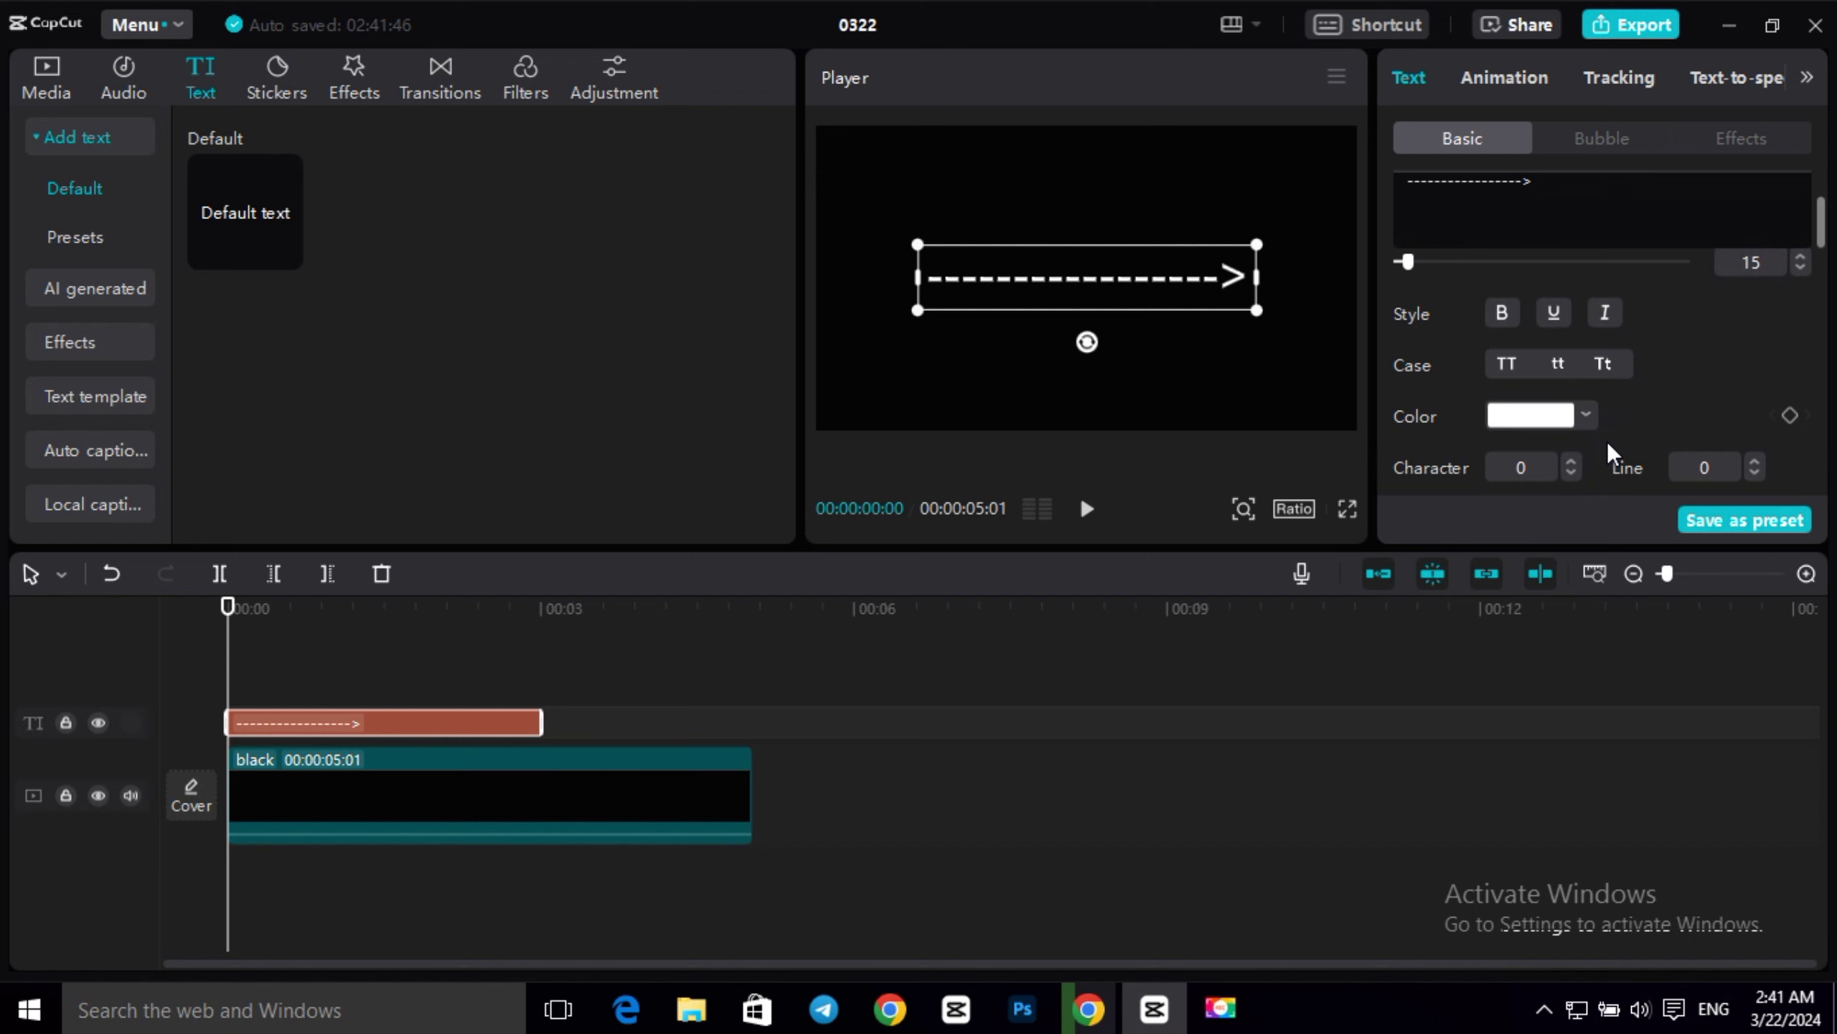
{"action": "scroll", "coordinate": [1591, 410], "scroll_direction": "down", "scroll_amount": 2}
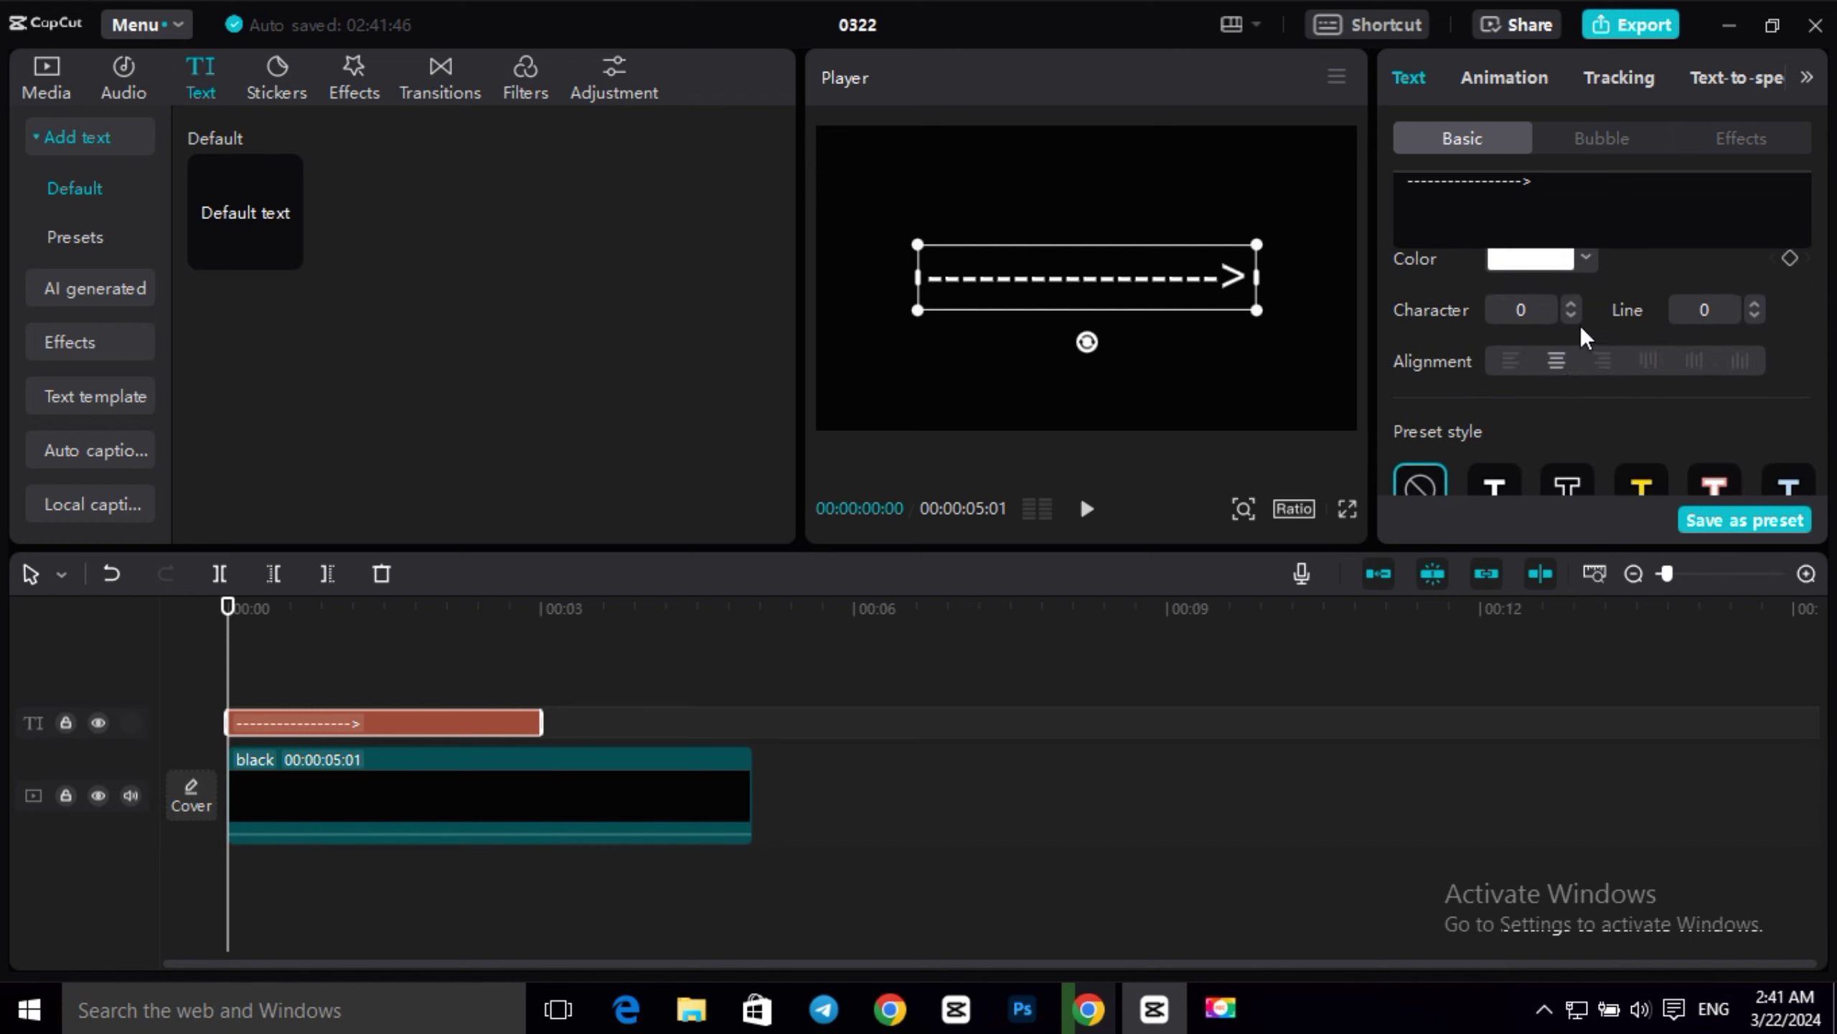
{"action": "left_click", "coordinate": [1570, 312]}
{"action": "left_click", "coordinate": [1571, 312]}
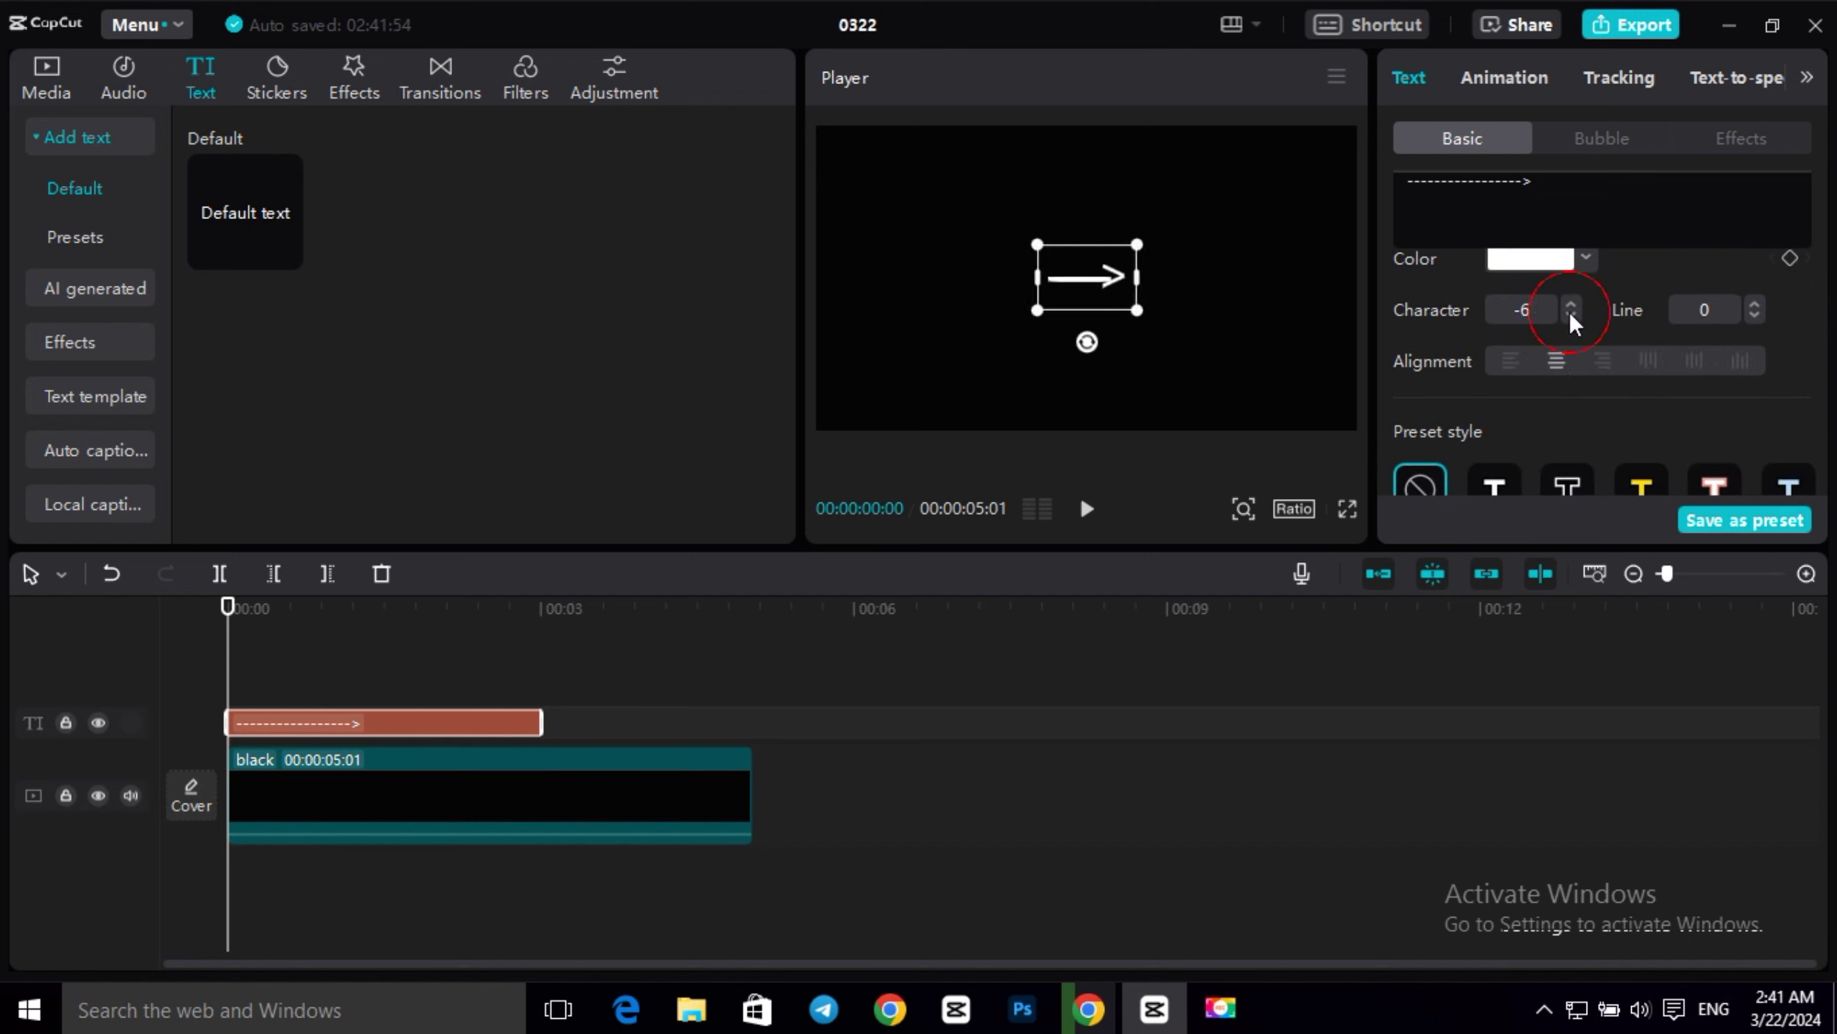
{"action": "left_click", "coordinate": [1575, 305]}
{"action": "left_click", "coordinate": [1574, 305]}
{"action": "left_click", "coordinate": [1575, 305]}
{"action": "scroll", "coordinate": [1574, 305], "scroll_direction": "up", "scroll_amount": 5}
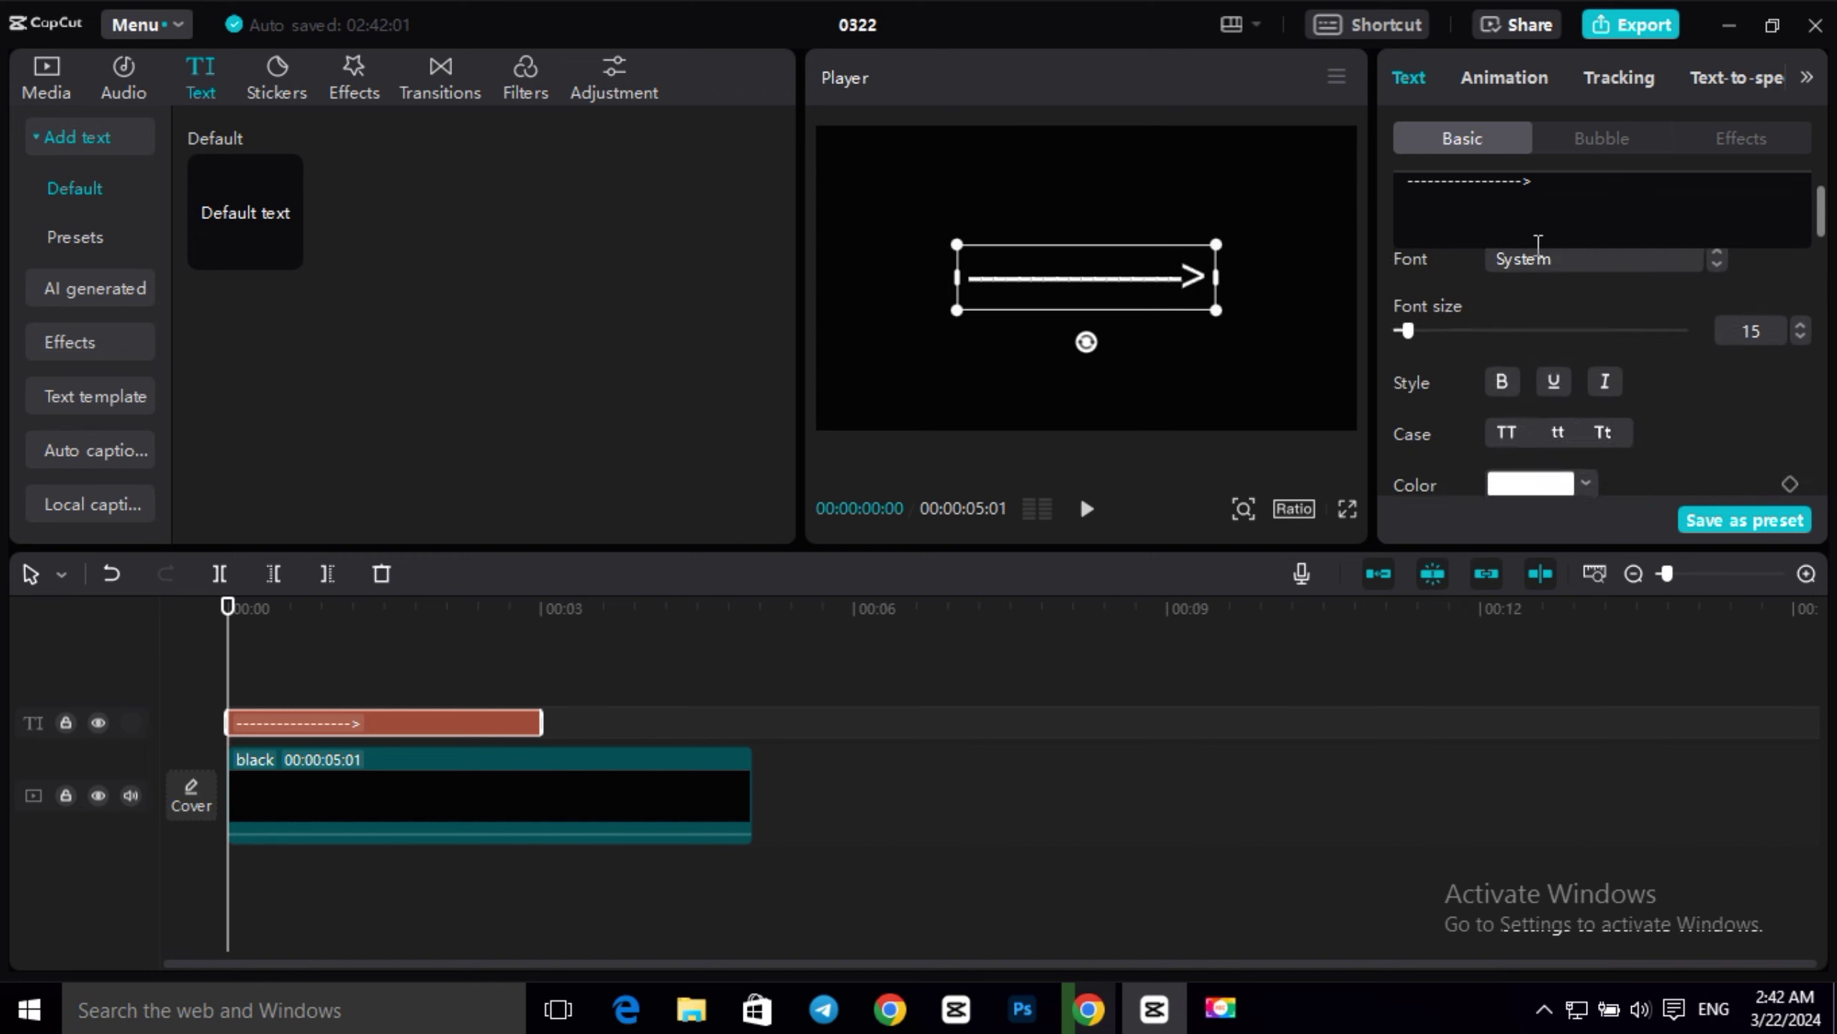
{"action": "scroll", "coordinate": [1553, 243], "scroll_direction": "down", "scroll_amount": 2}
{"action": "left_click", "coordinate": [346, 666]}
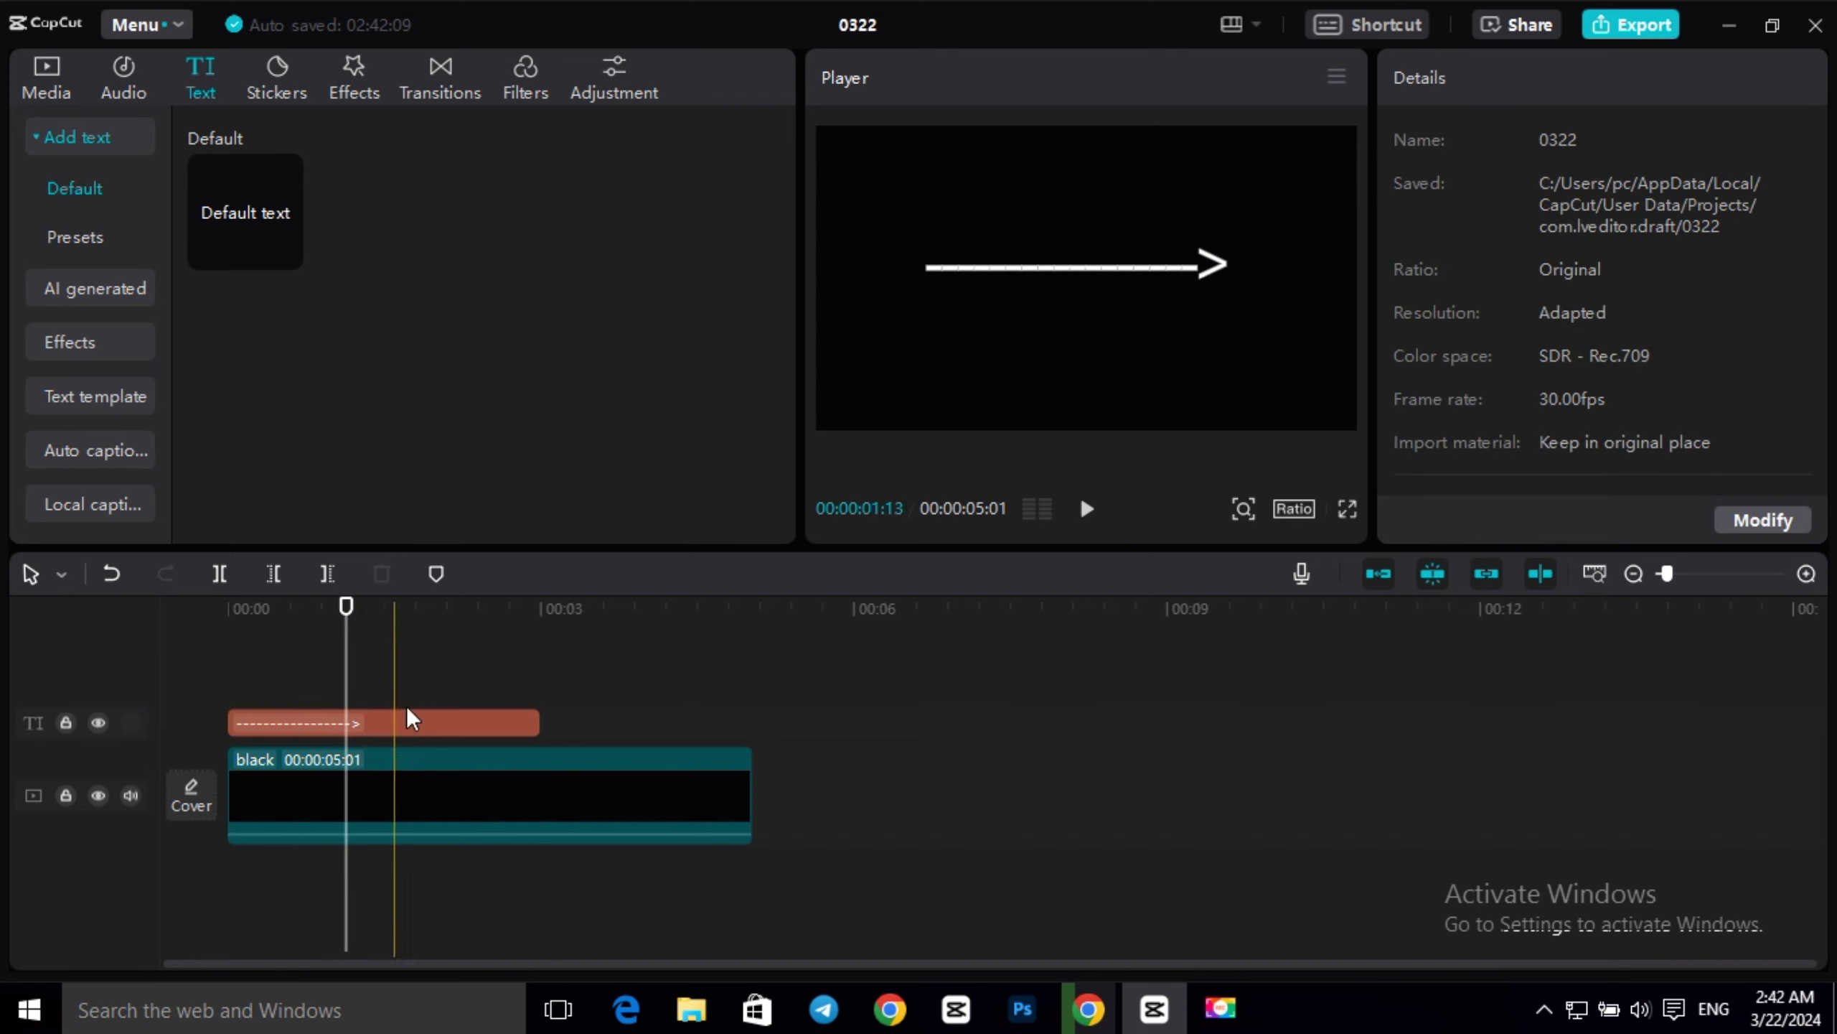
{"action": "left_click", "coordinate": [352, 720]}
Make the arrow text Compound clip1 and give it a horizontal mask rotated to -90°.
{"action": "right_click", "coordinate": [356, 722]}
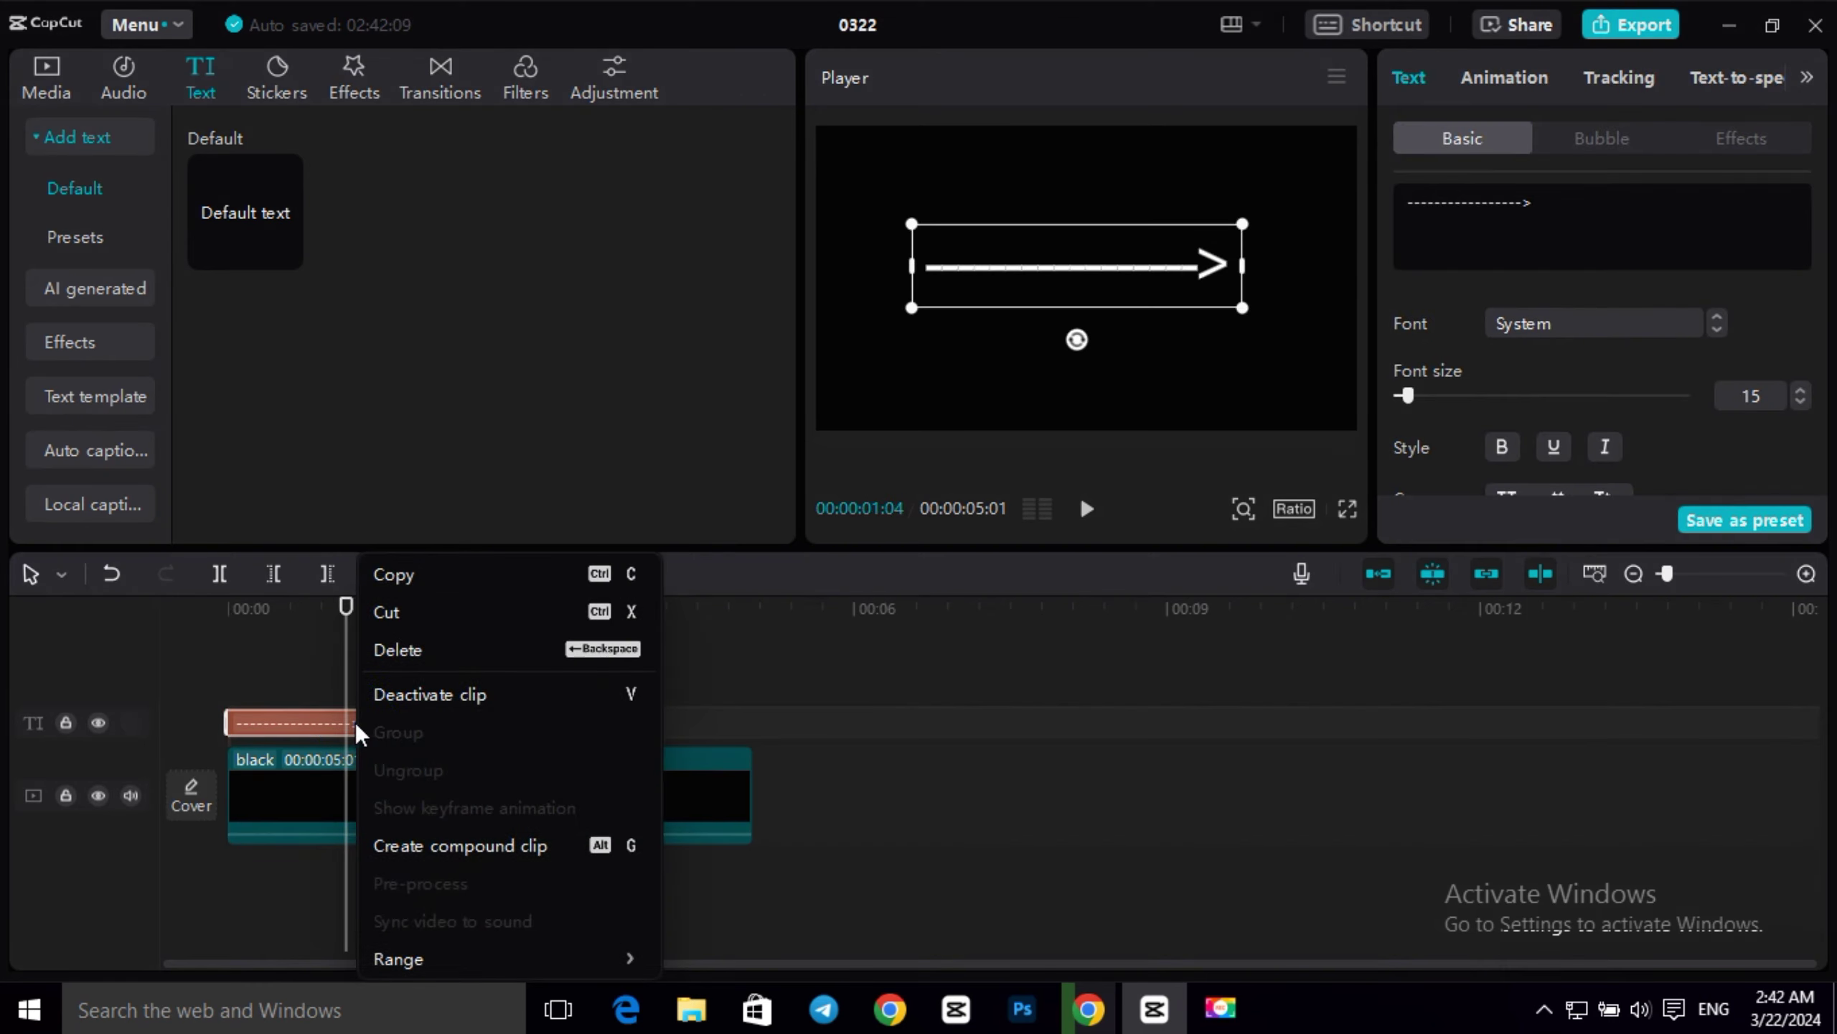
{"action": "left_click", "coordinate": [450, 843]}
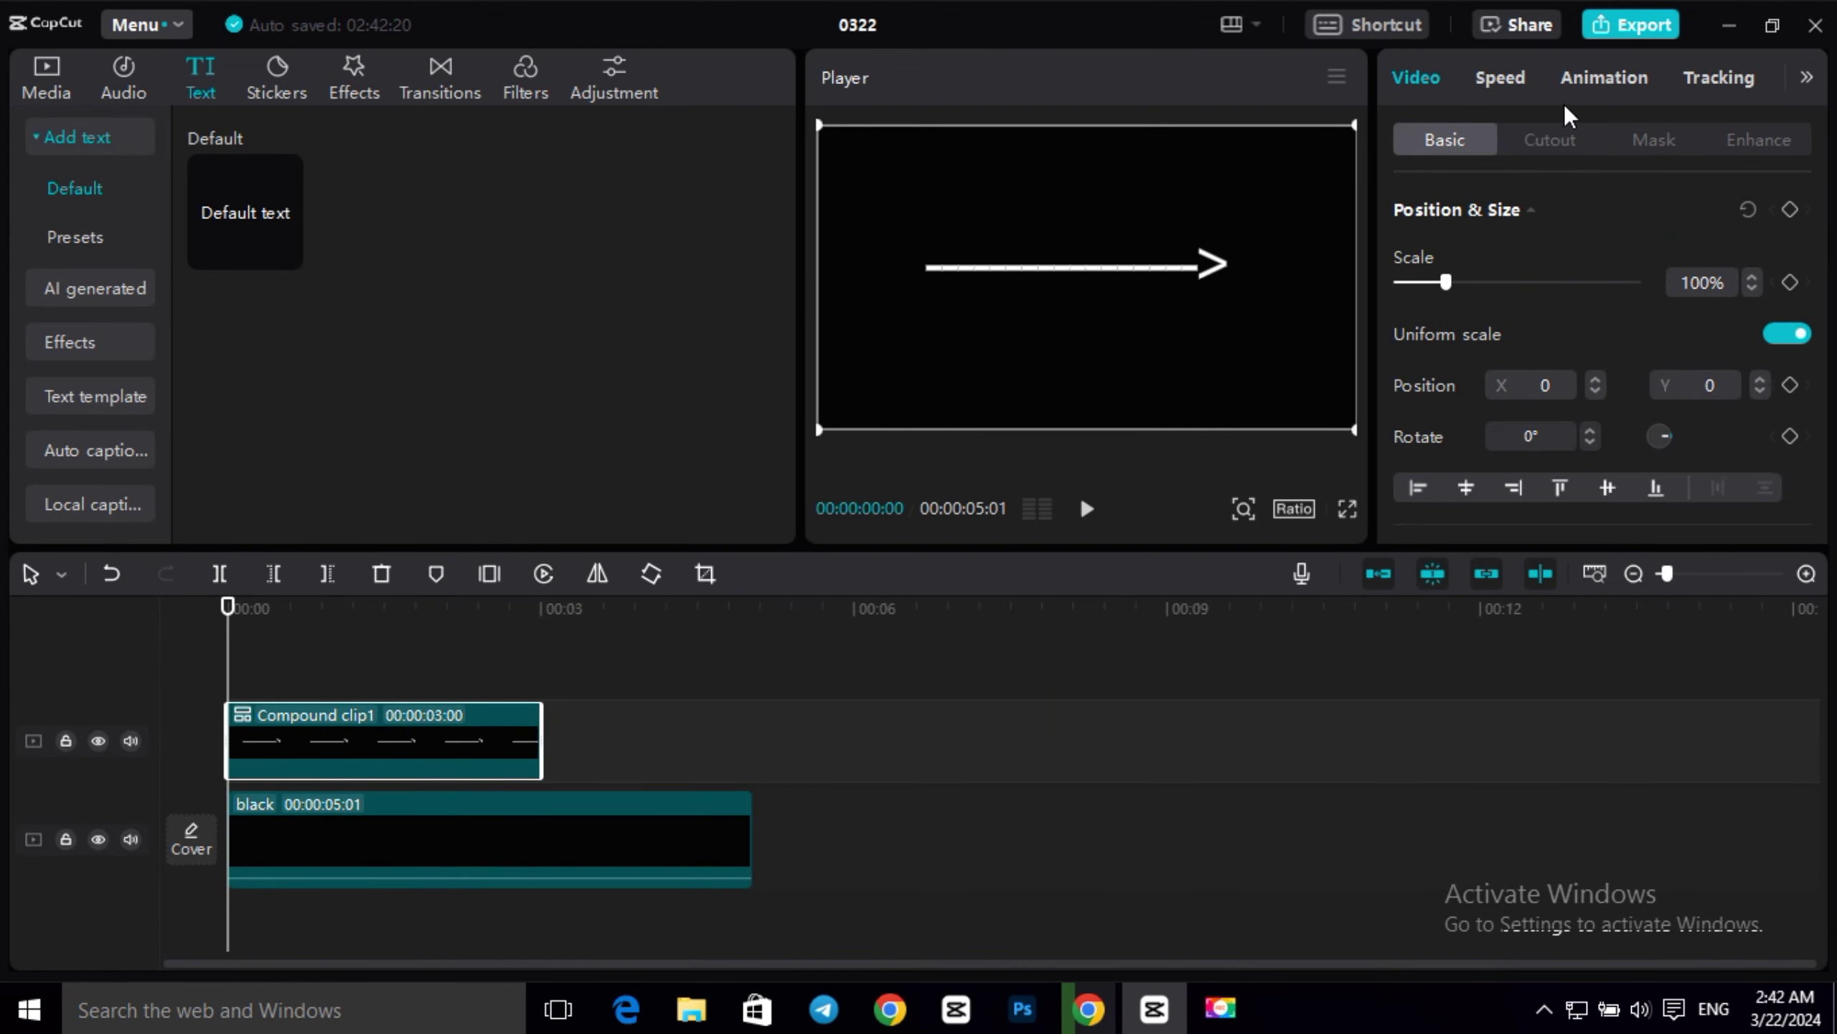
{"action": "left_click", "coordinate": [1642, 142]}
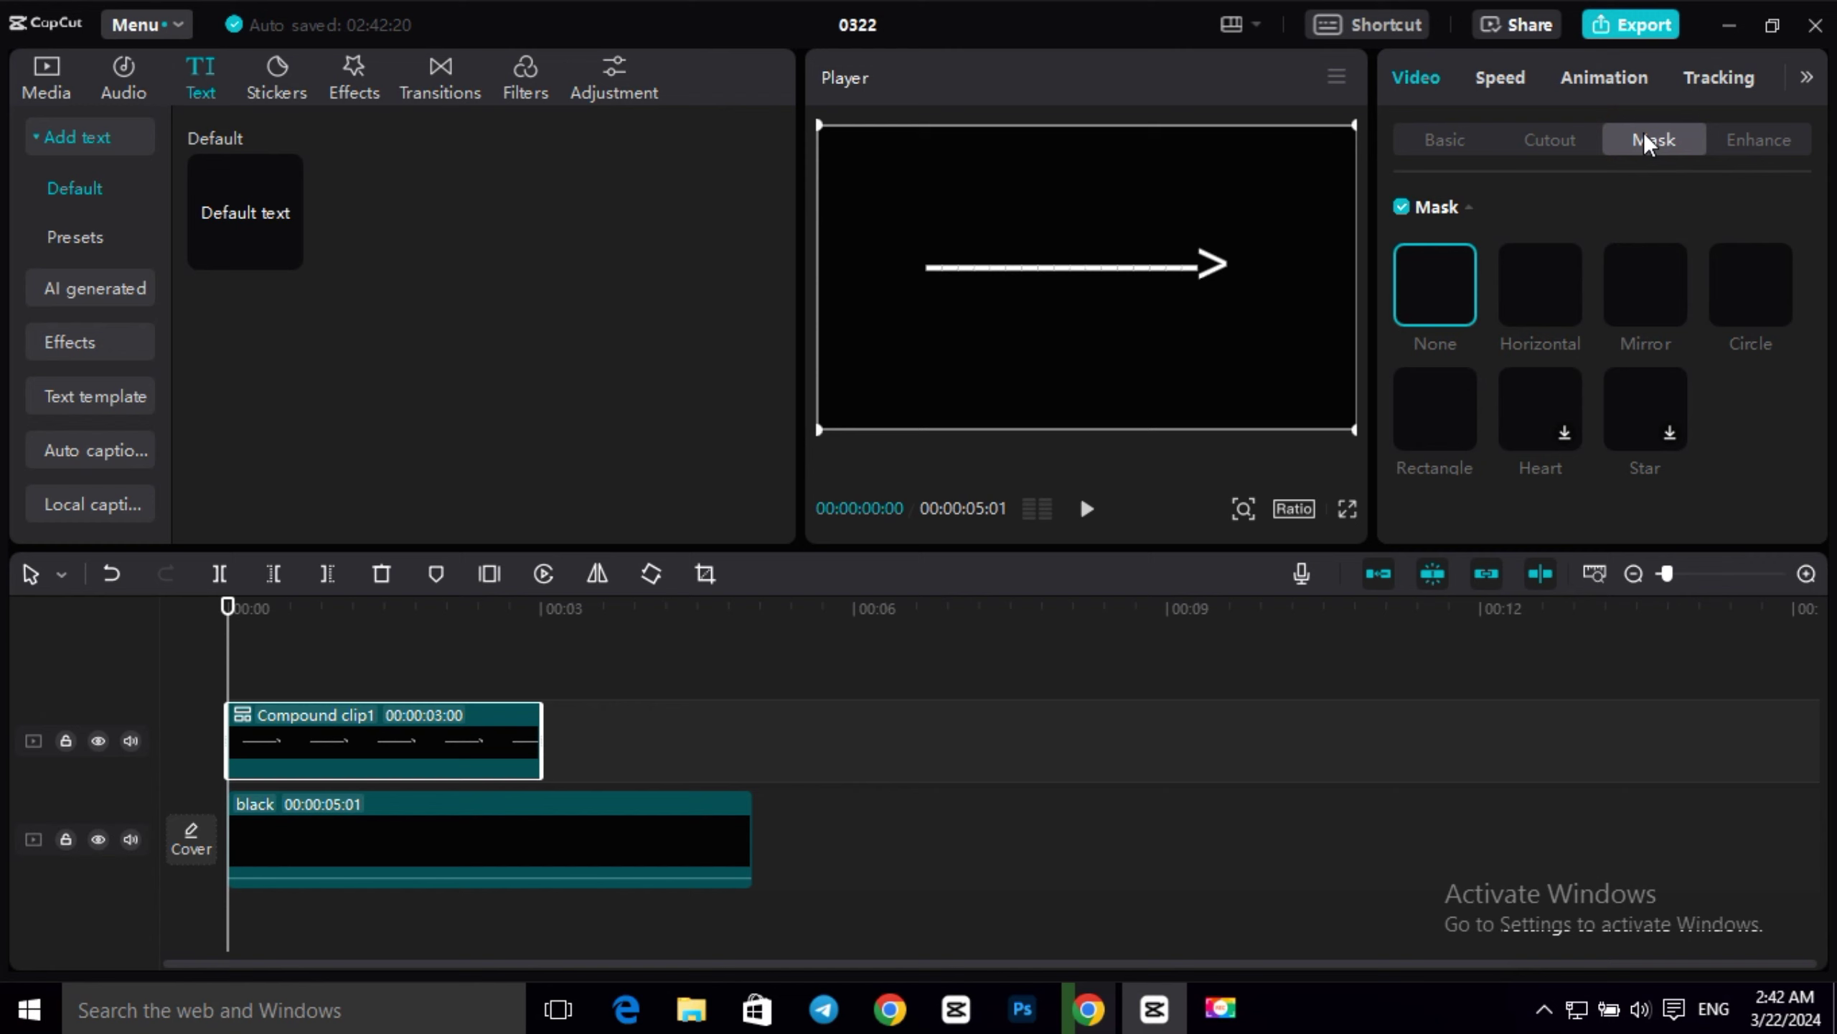
{"action": "left_click", "coordinate": [1531, 312]}
{"action": "left_click_drag", "start_coordinate": [1088, 308], "coordinate": [927, 279]}
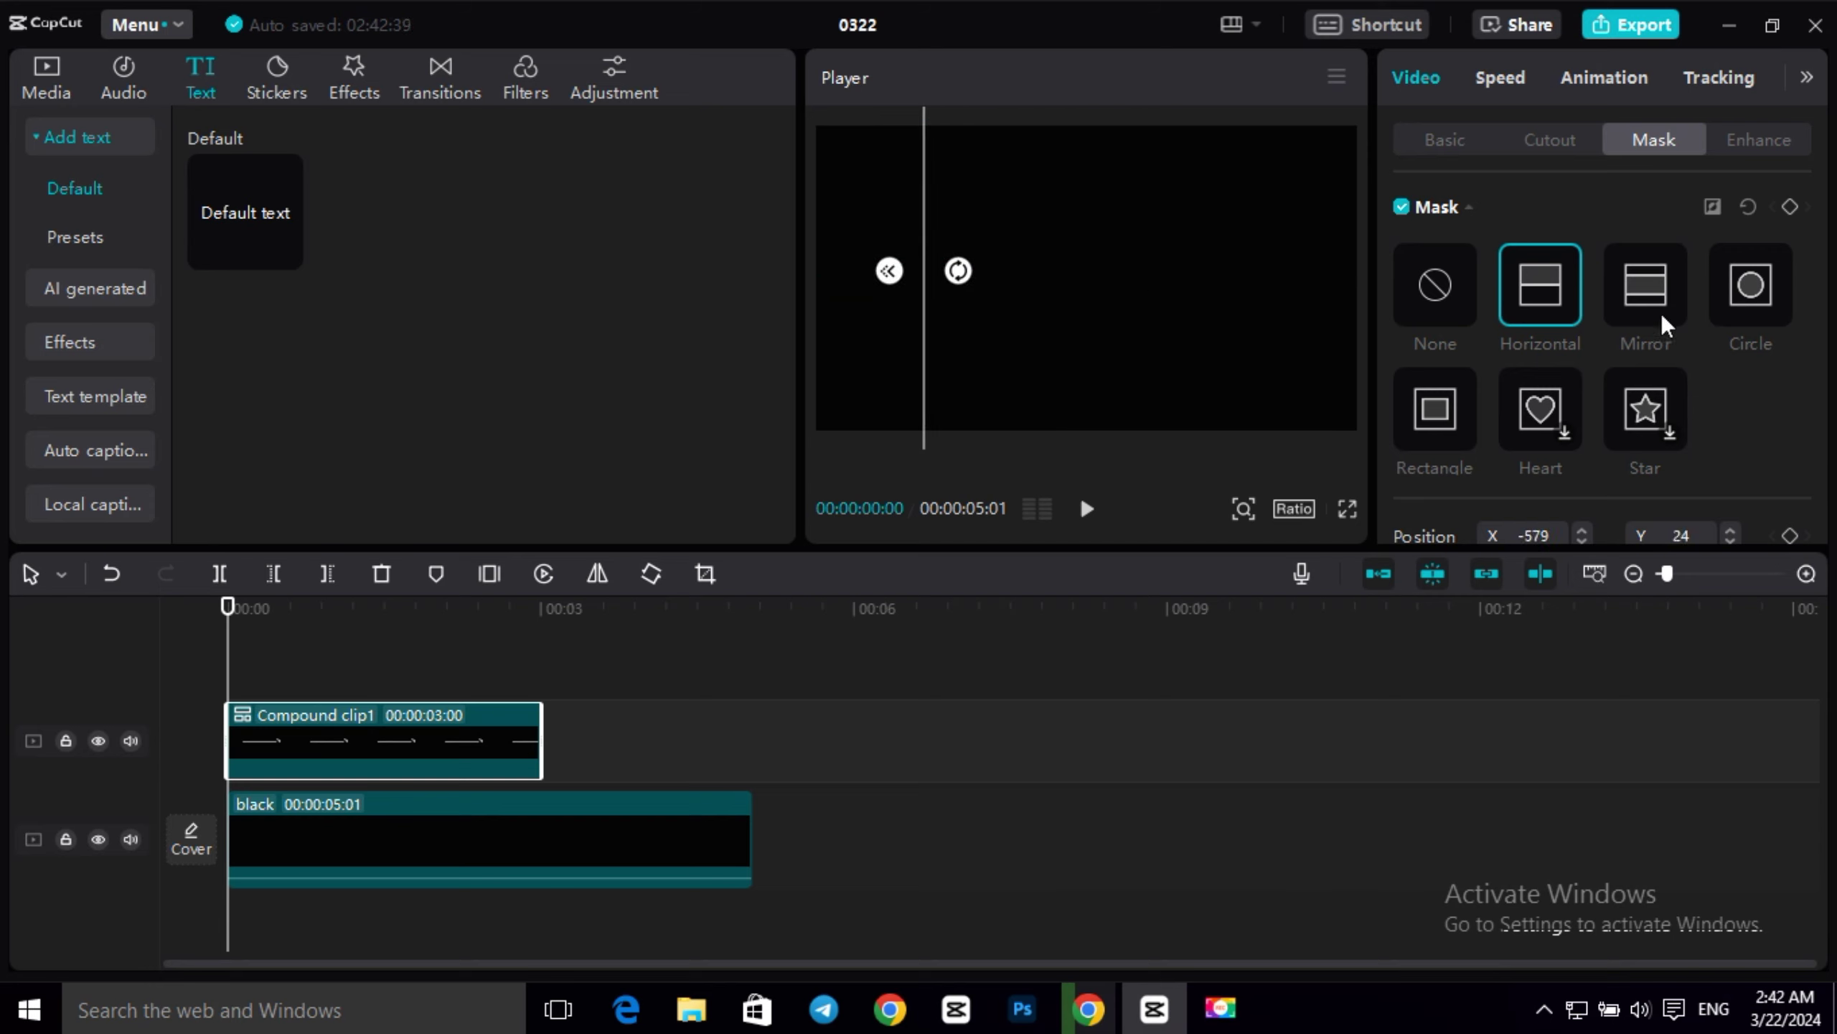
Keyframe the mask position from X -579 at 00:00 to X 555 a few frames later.
{"action": "scroll", "coordinate": [1661, 313], "scroll_direction": "down", "scroll_amount": 2}
{"action": "left_click", "coordinate": [1788, 440]}
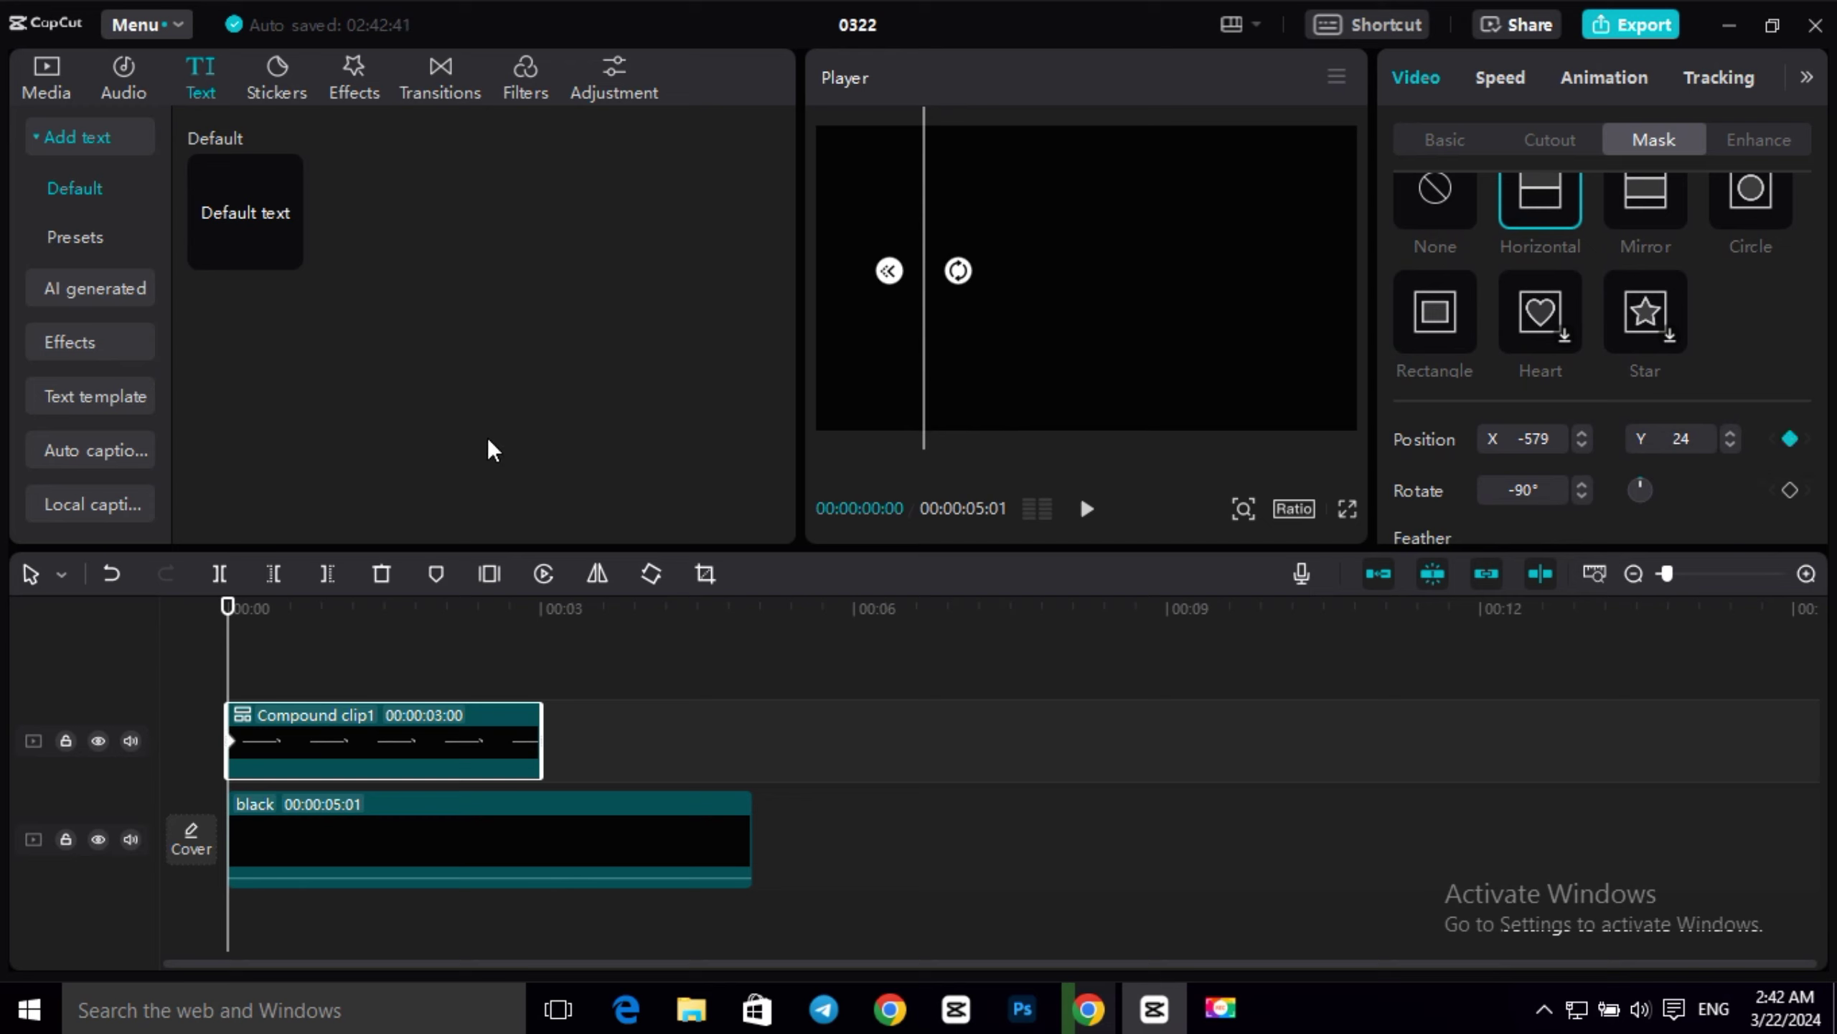
{"action": "left_click_drag", "start_coordinate": [227, 606], "coordinate": [263, 620]}
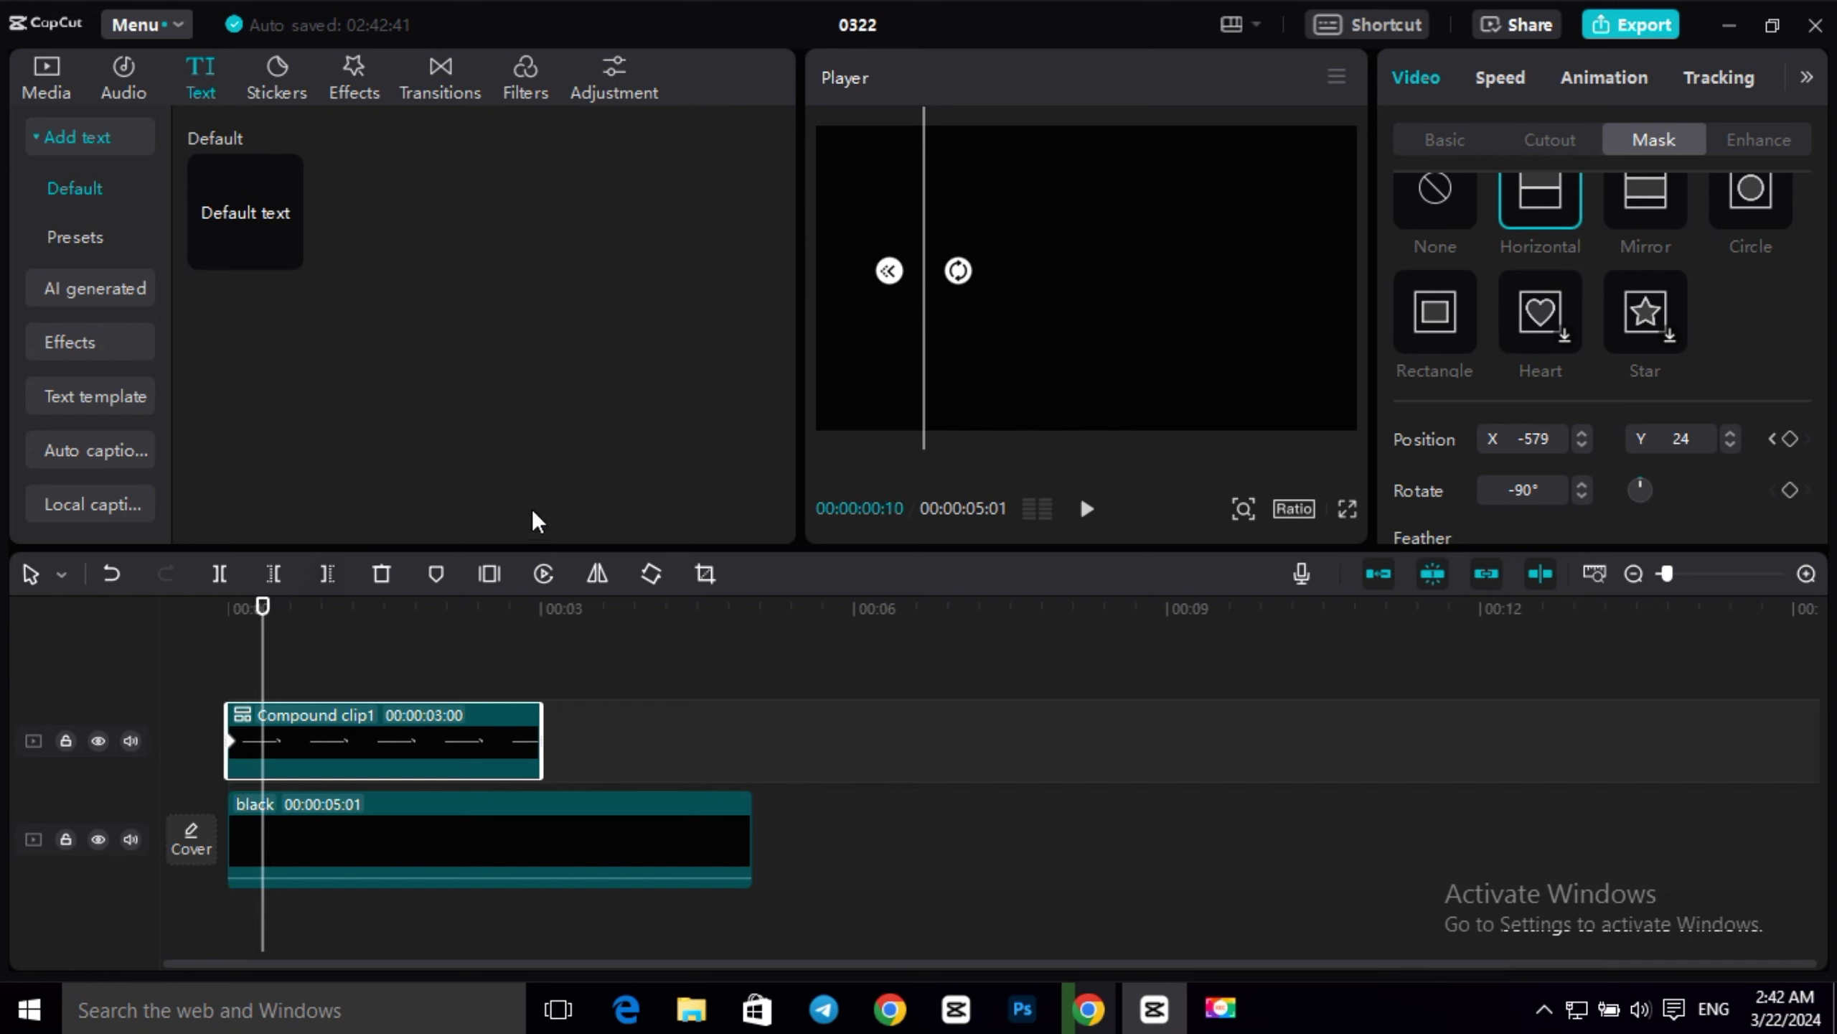
{"action": "left_click_drag", "start_coordinate": [920, 323], "coordinate": [1244, 323]}
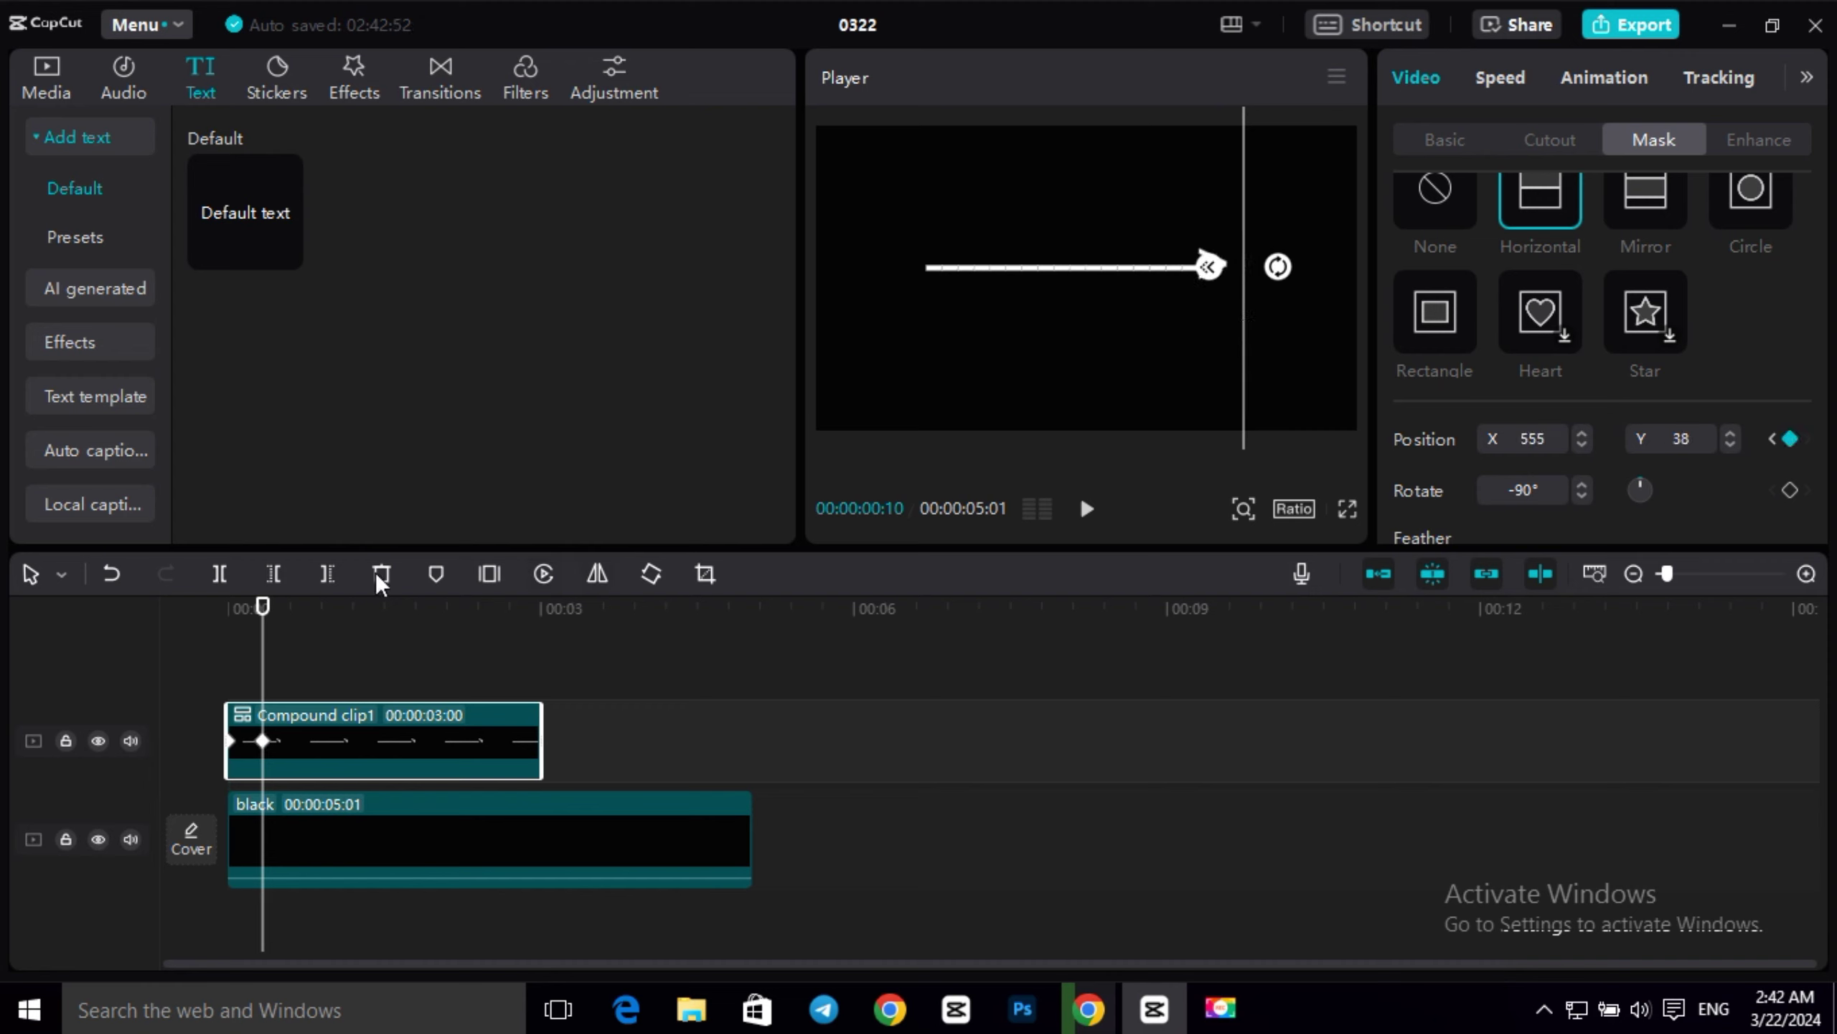
Shift Compound clip1 slightly later and preview the arrow reveal from the start.
{"action": "left_click_drag", "start_coordinate": [262, 615], "coordinate": [215, 620]}
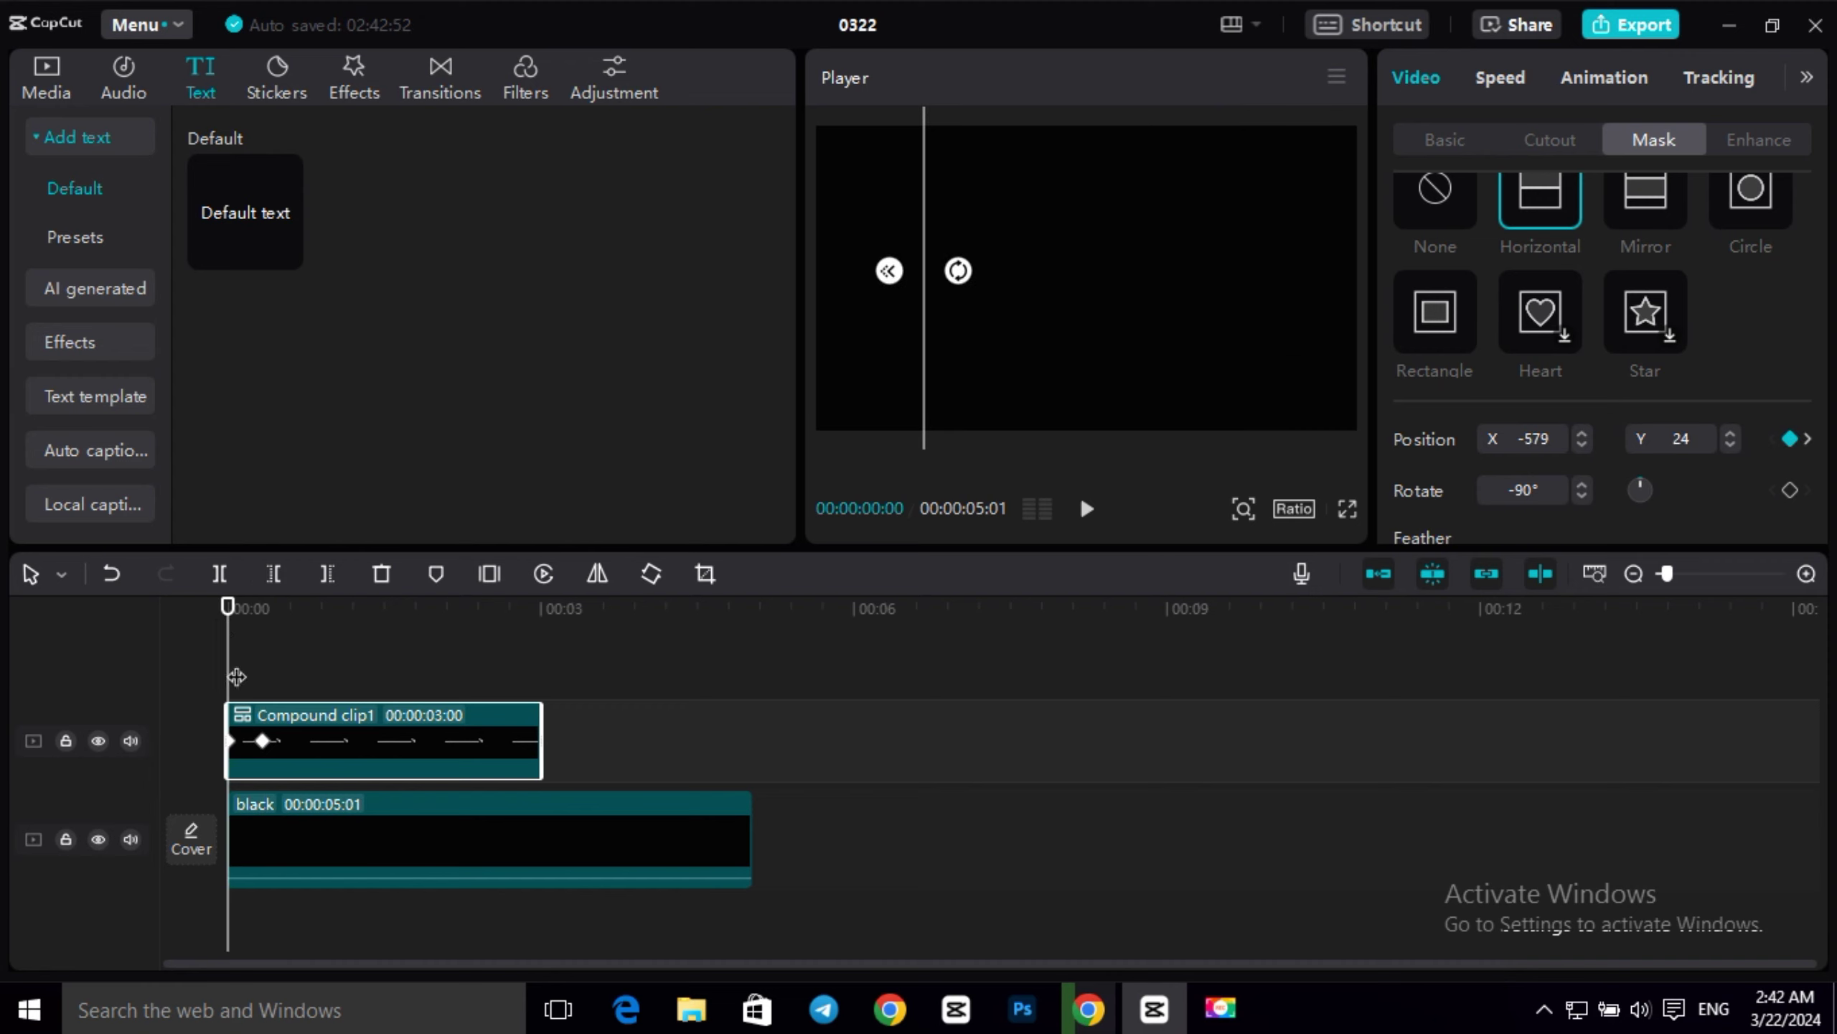
{"action": "left_click_drag", "start_coordinate": [313, 709], "coordinate": [362, 715]}
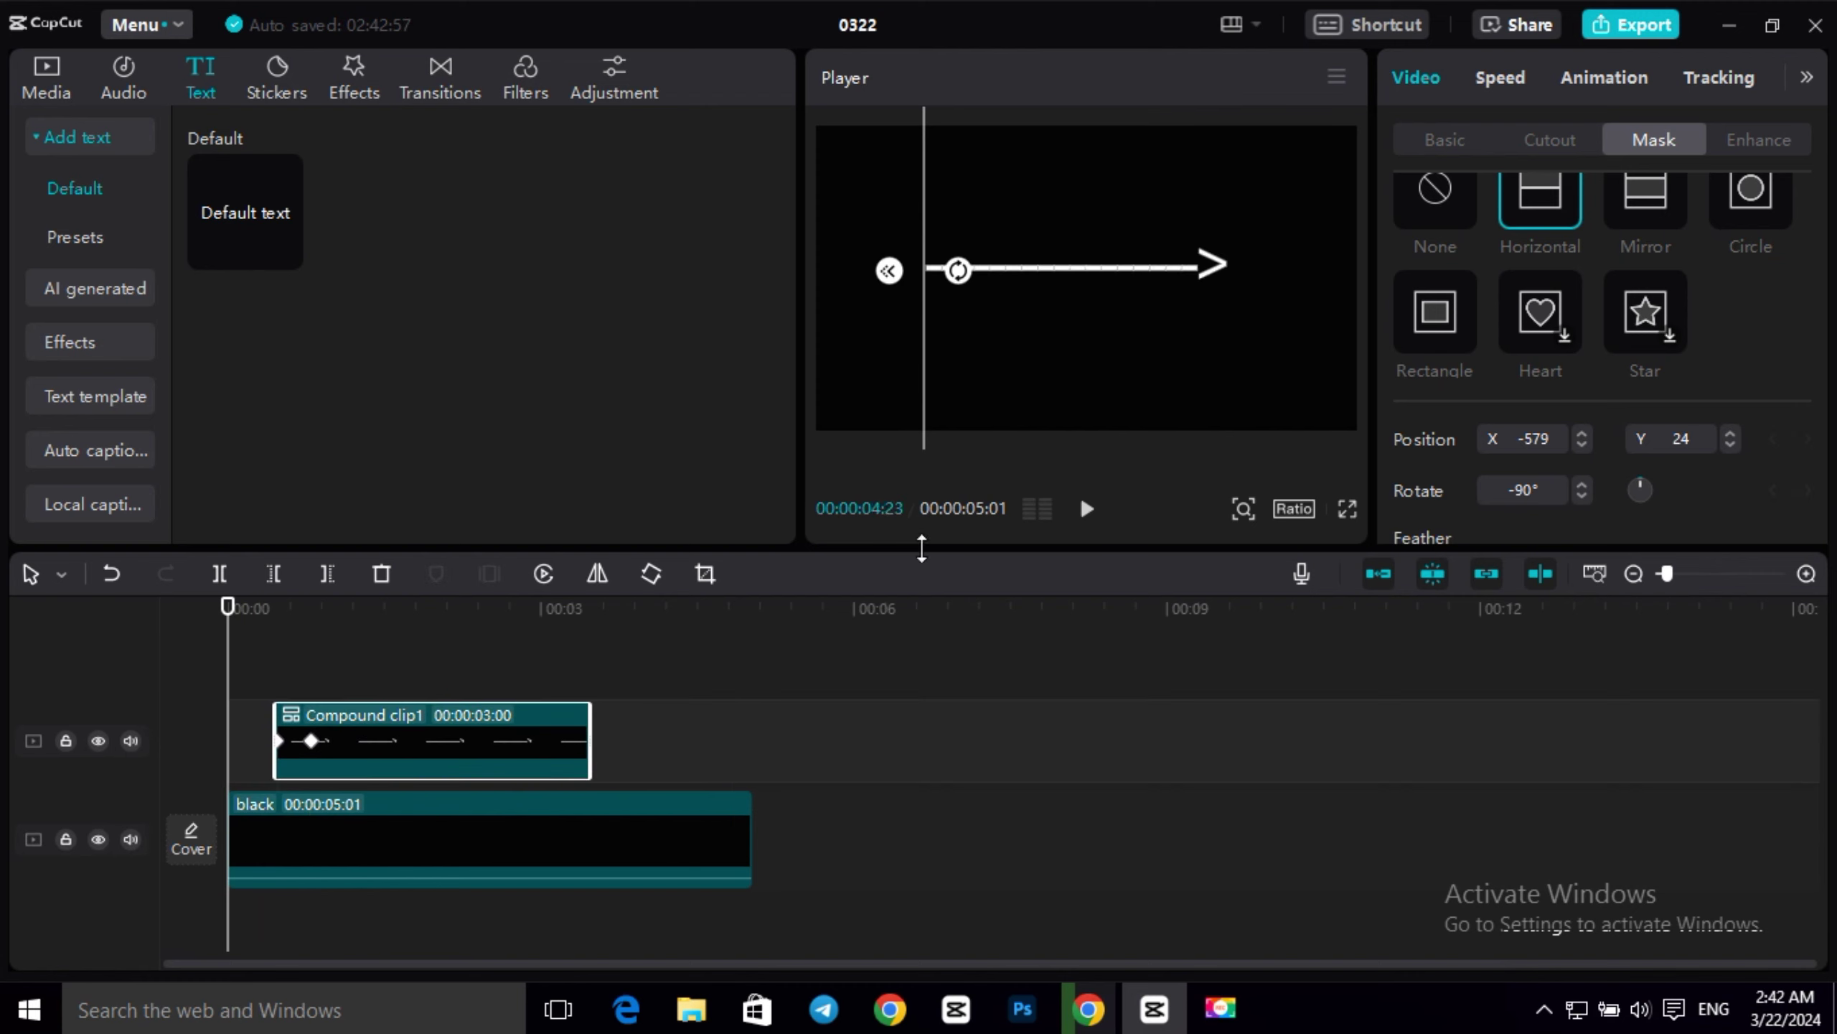
{"action": "left_click", "coordinate": [1088, 511]}
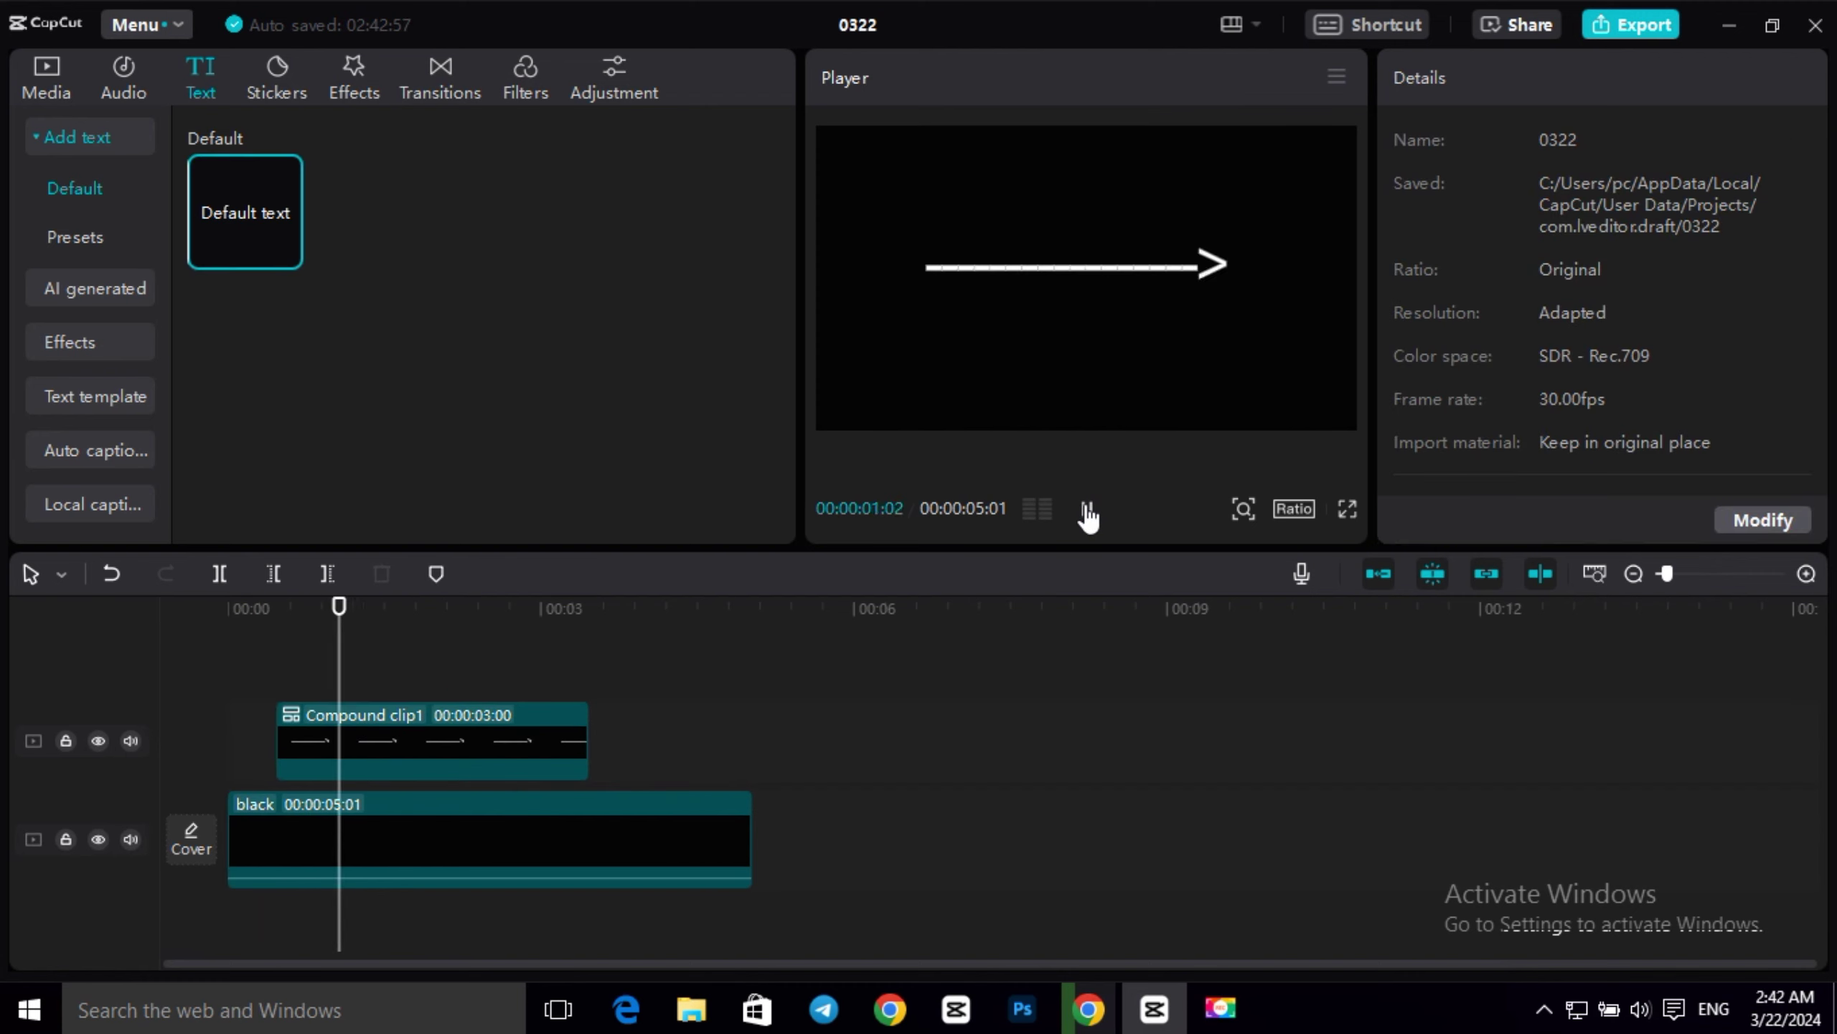
{"action": "left_click", "coordinate": [1089, 511]}
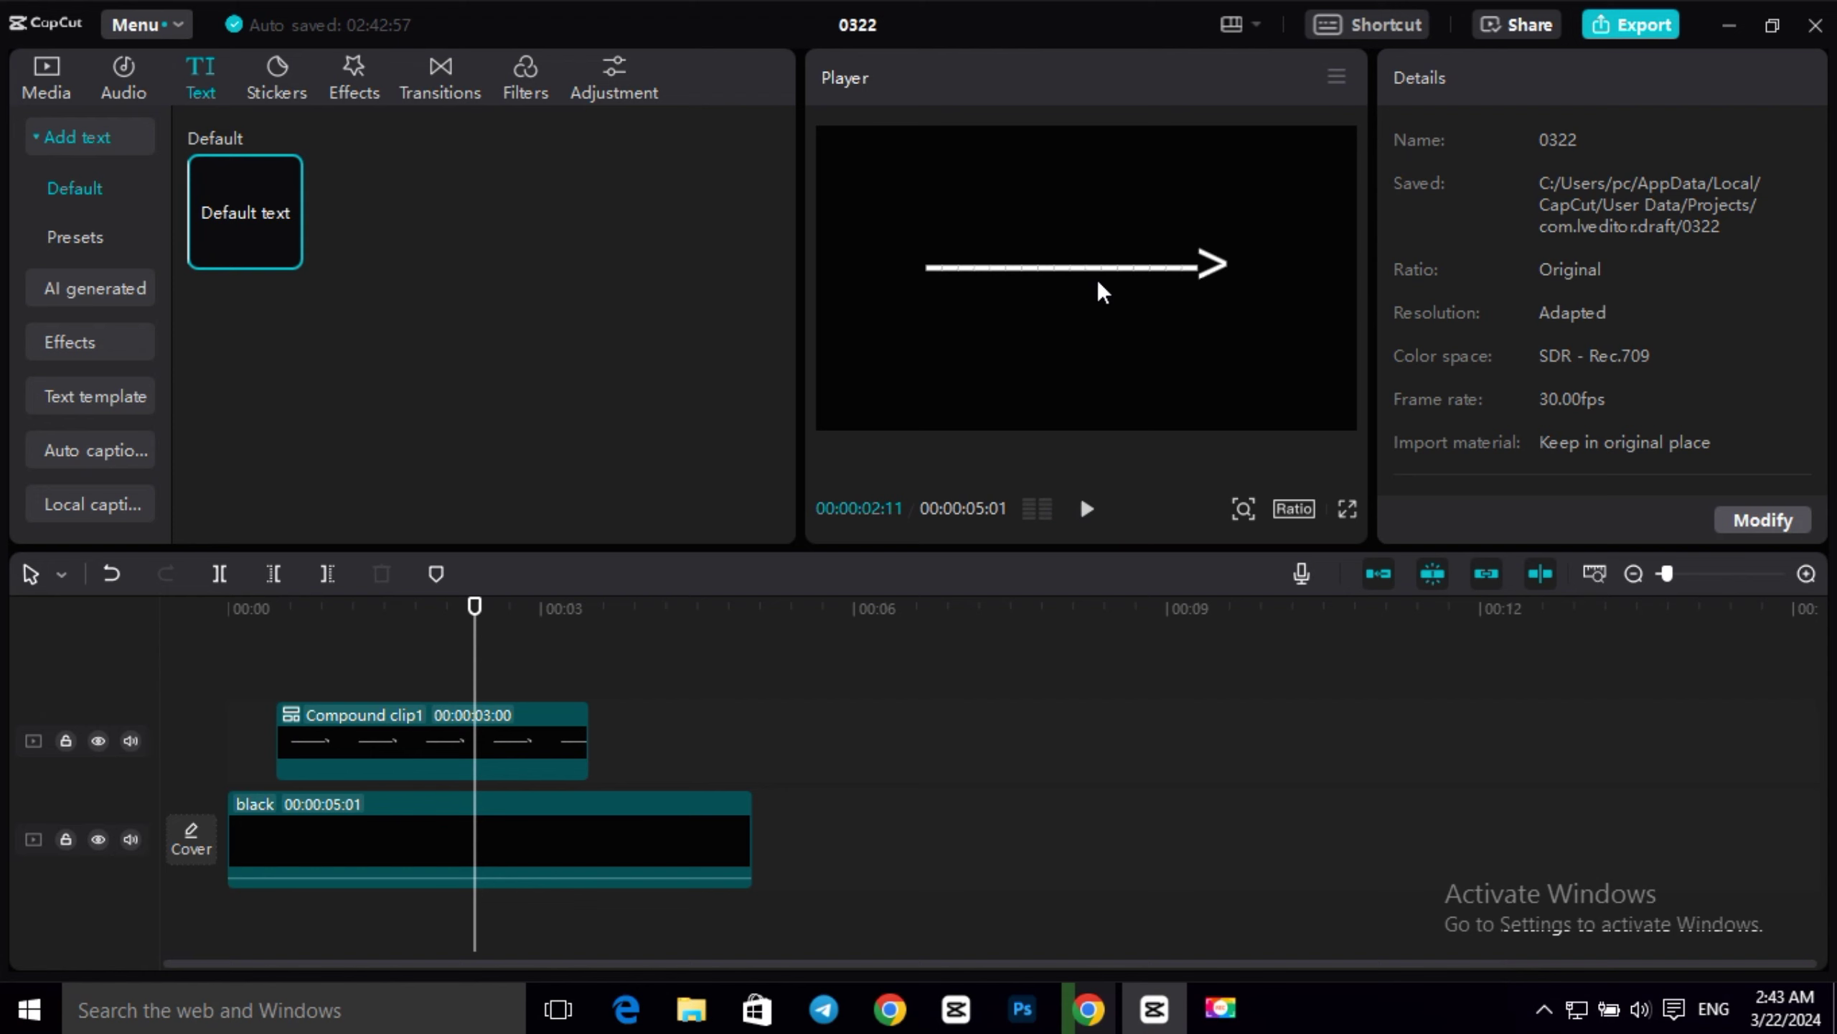
Show Compound clip1's keyframe lanes and apply an ease curve to the mask's Positionx keyframes.
{"action": "left_click", "coordinate": [387, 727]}
{"action": "right_click", "coordinate": [368, 730]}
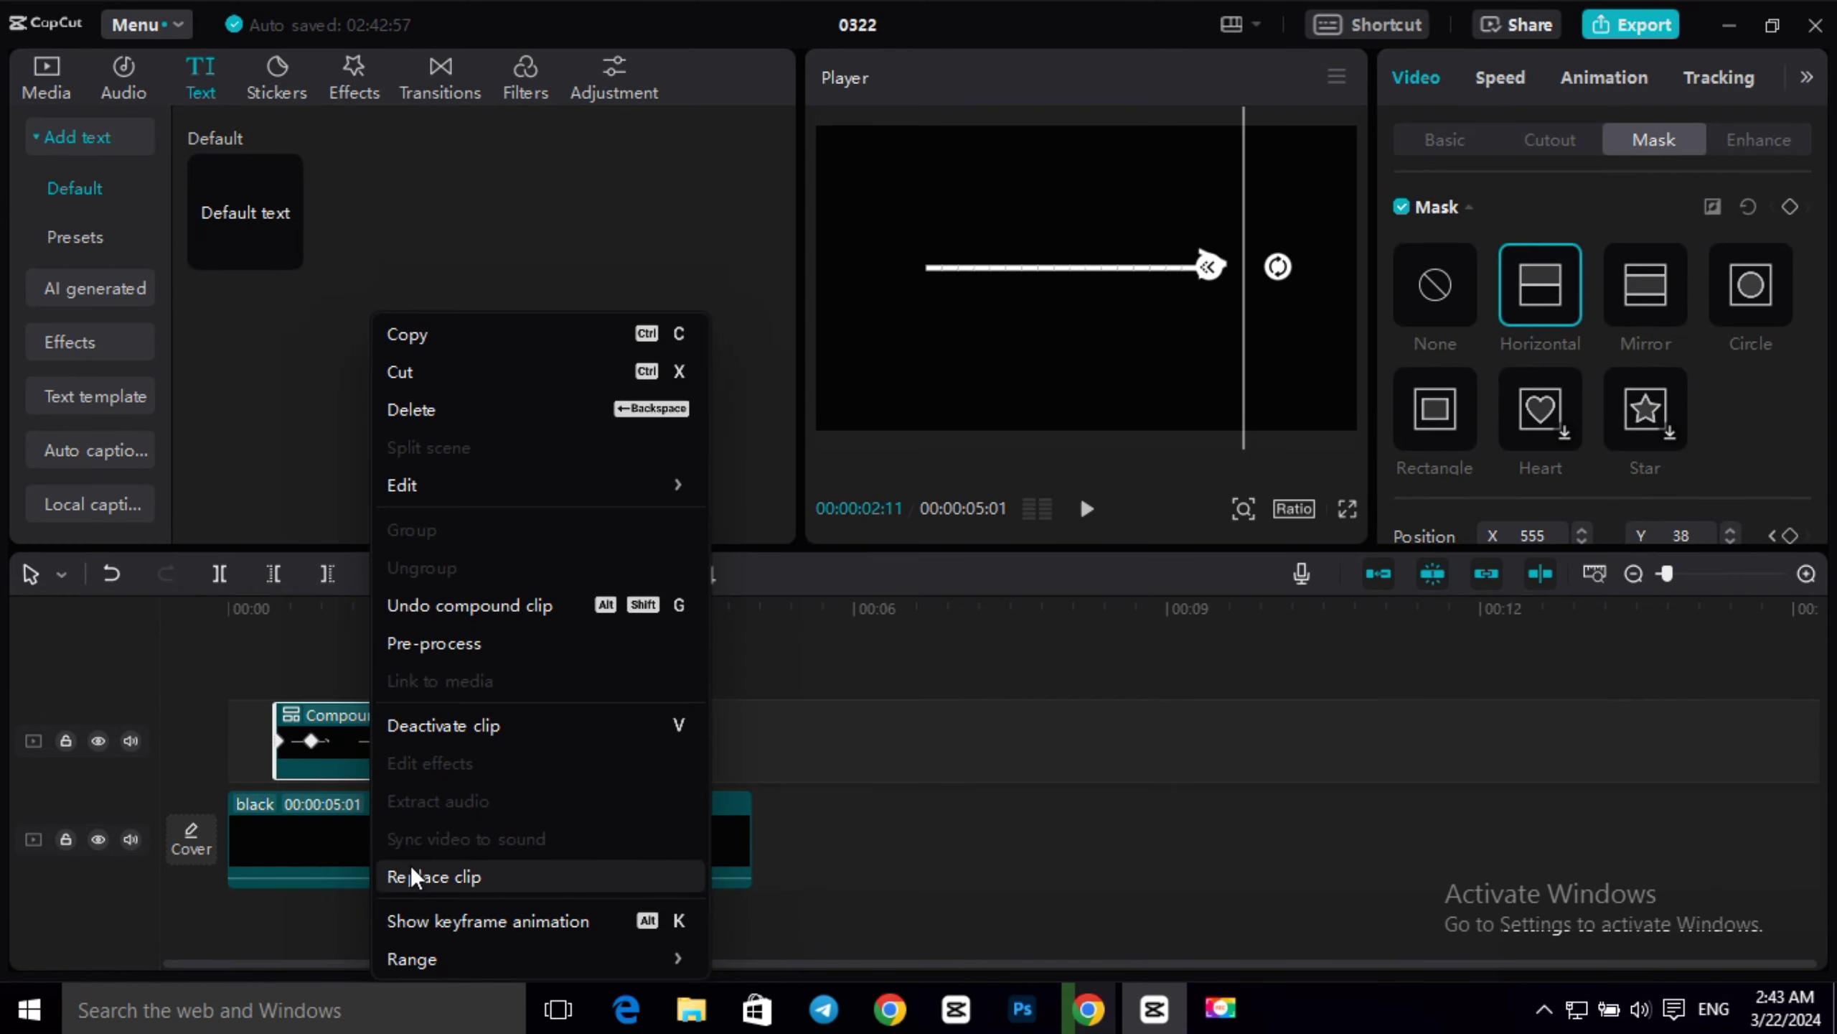
{"action": "left_click", "coordinate": [423, 921]}
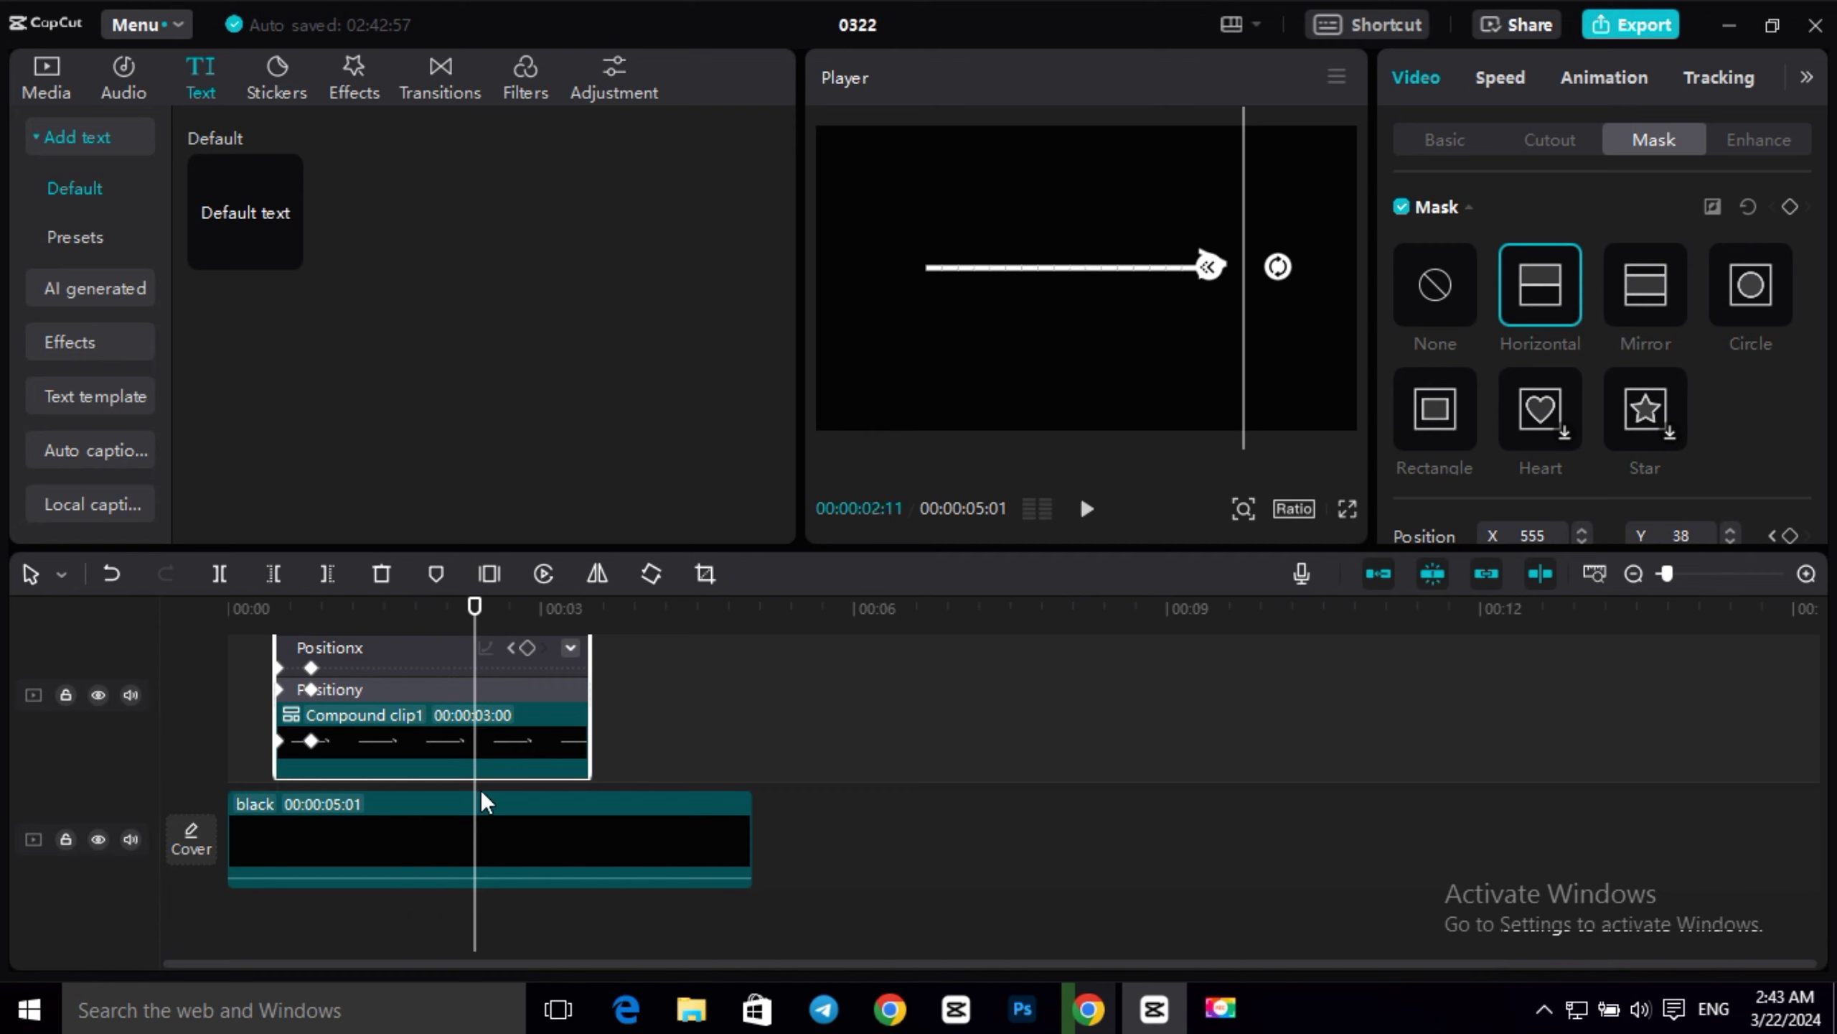
{"action": "left_click", "coordinate": [571, 681]}
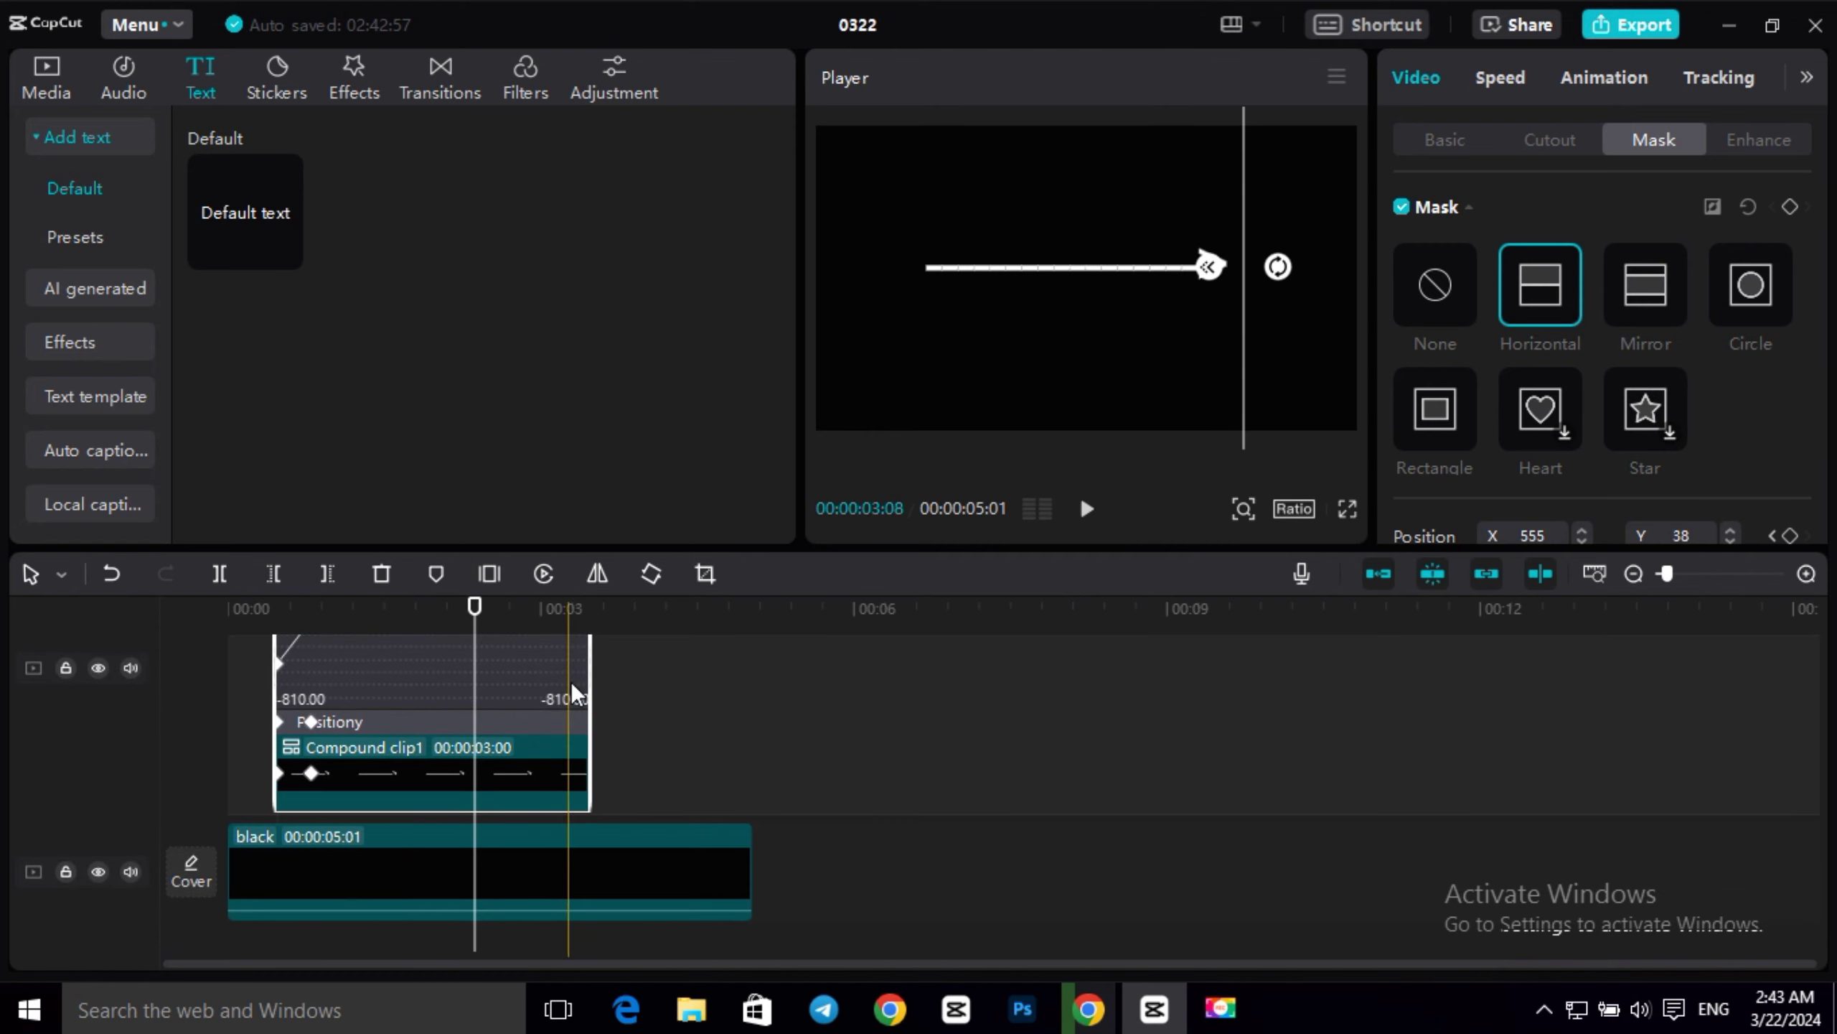
{"action": "scroll", "coordinate": [340, 769], "scroll_direction": "up", "scroll_amount": 1}
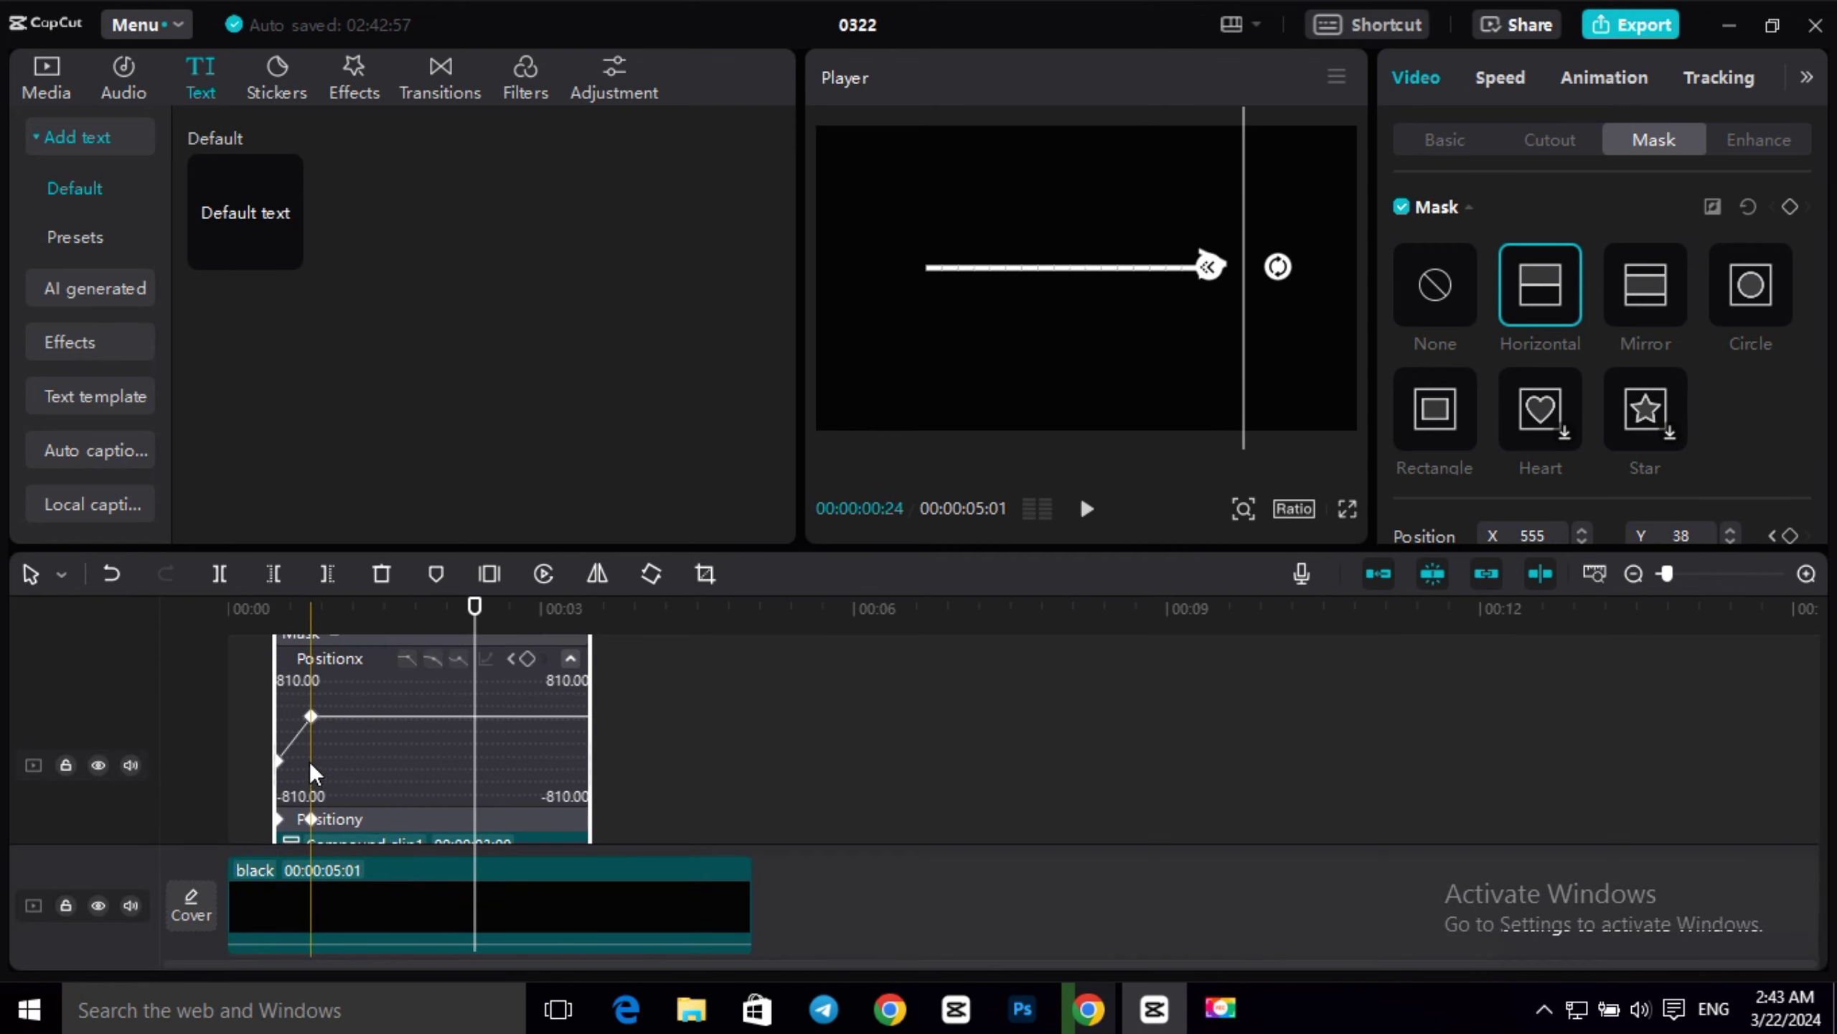
{"action": "left_click", "coordinate": [278, 760]}
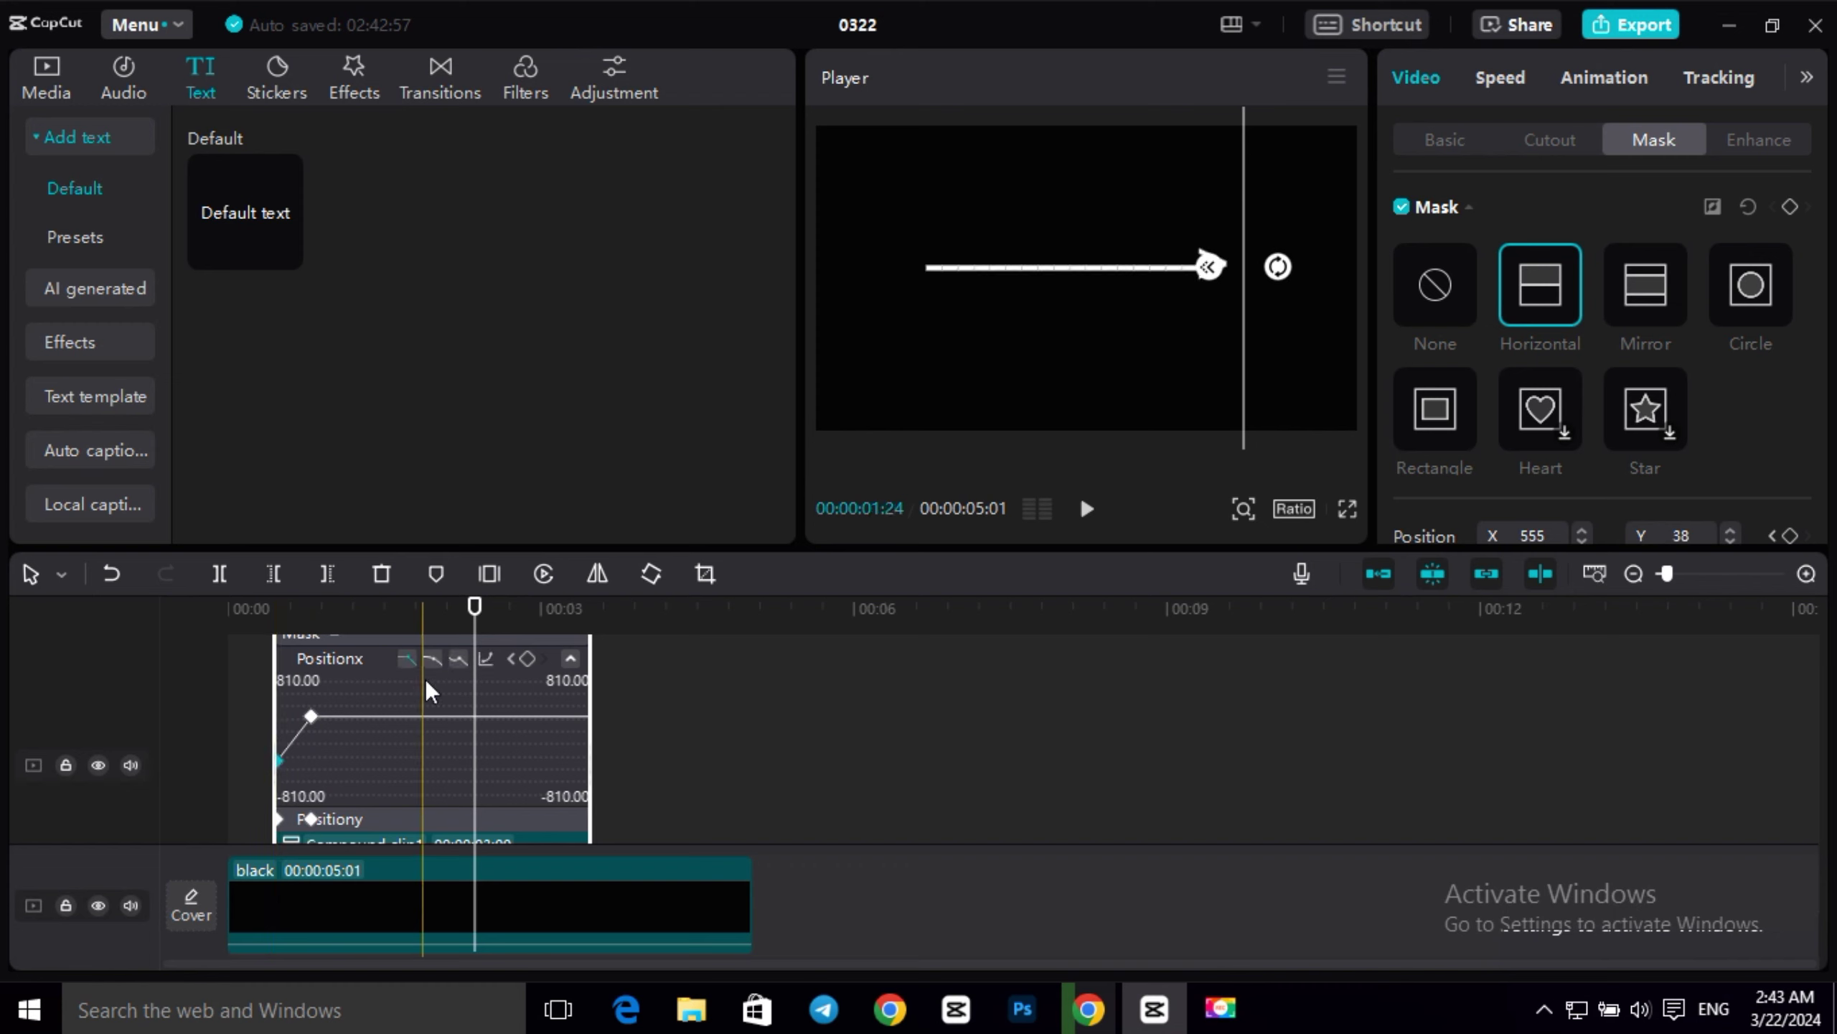
{"action": "left_click", "coordinate": [433, 658]}
{"action": "left_click", "coordinate": [310, 716]}
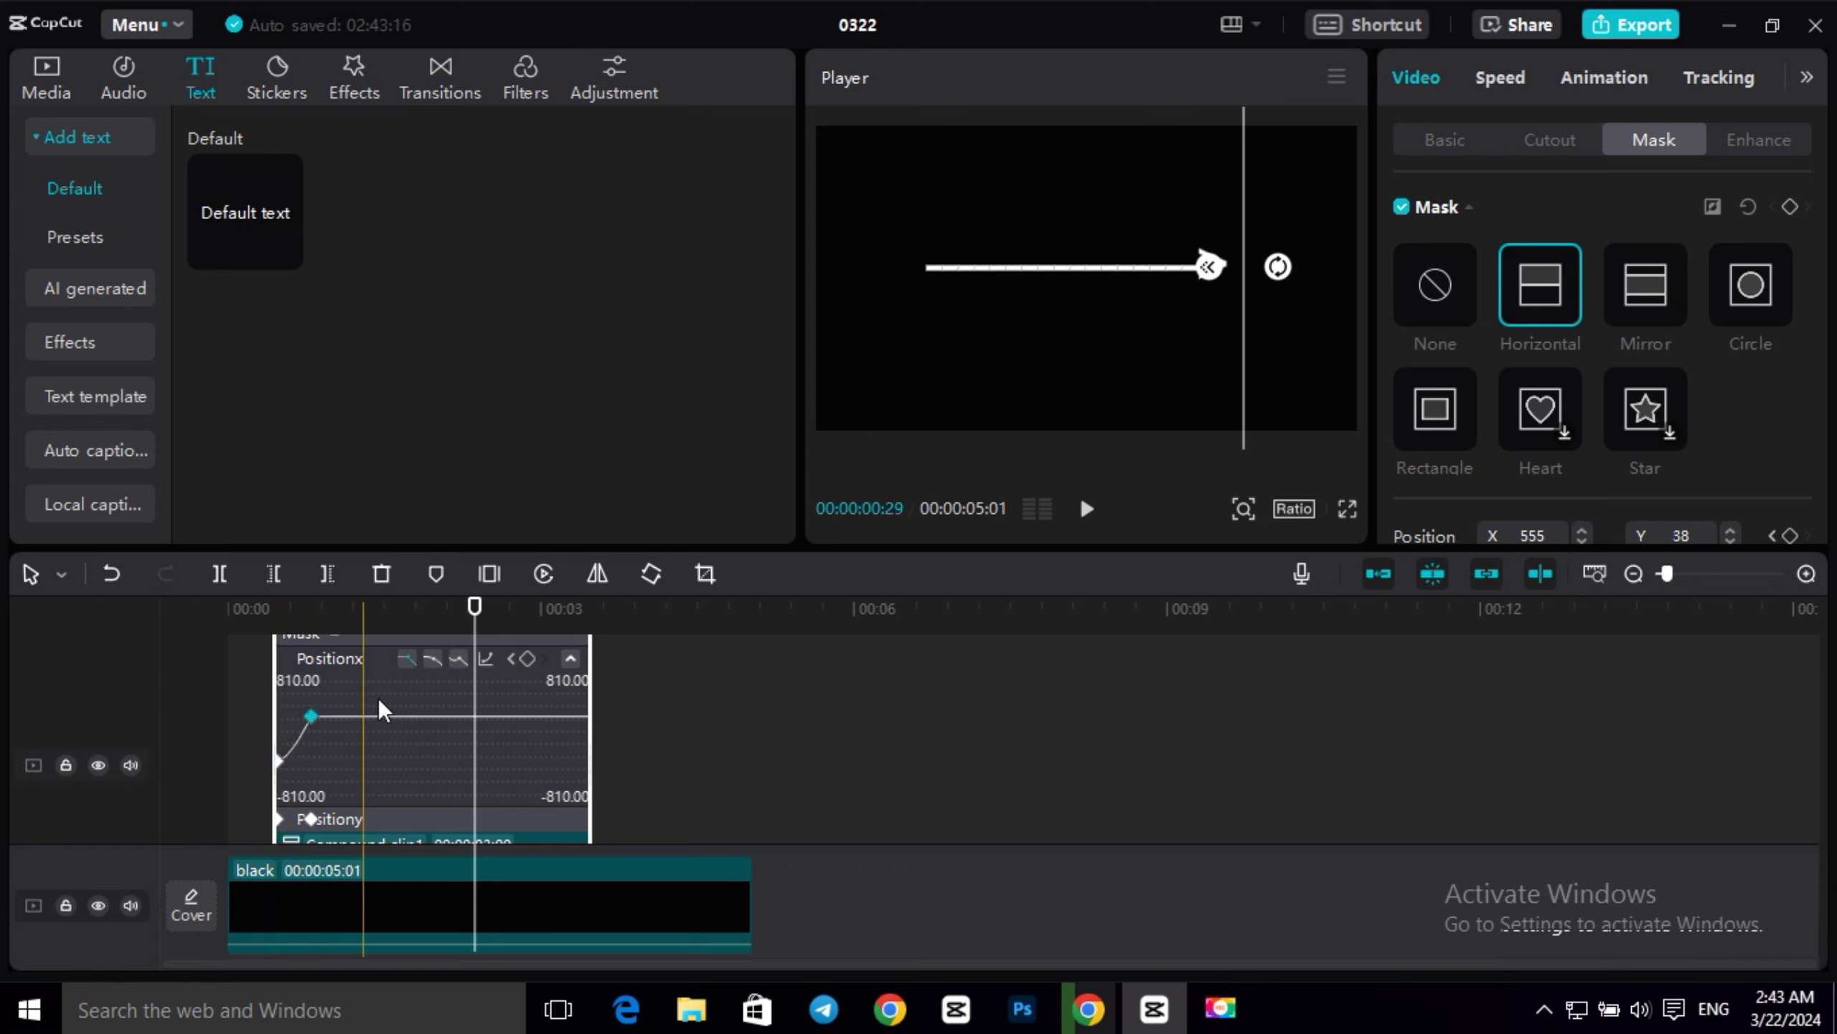
{"action": "left_click", "coordinate": [430, 658]}
{"action": "left_click", "coordinate": [571, 658]}
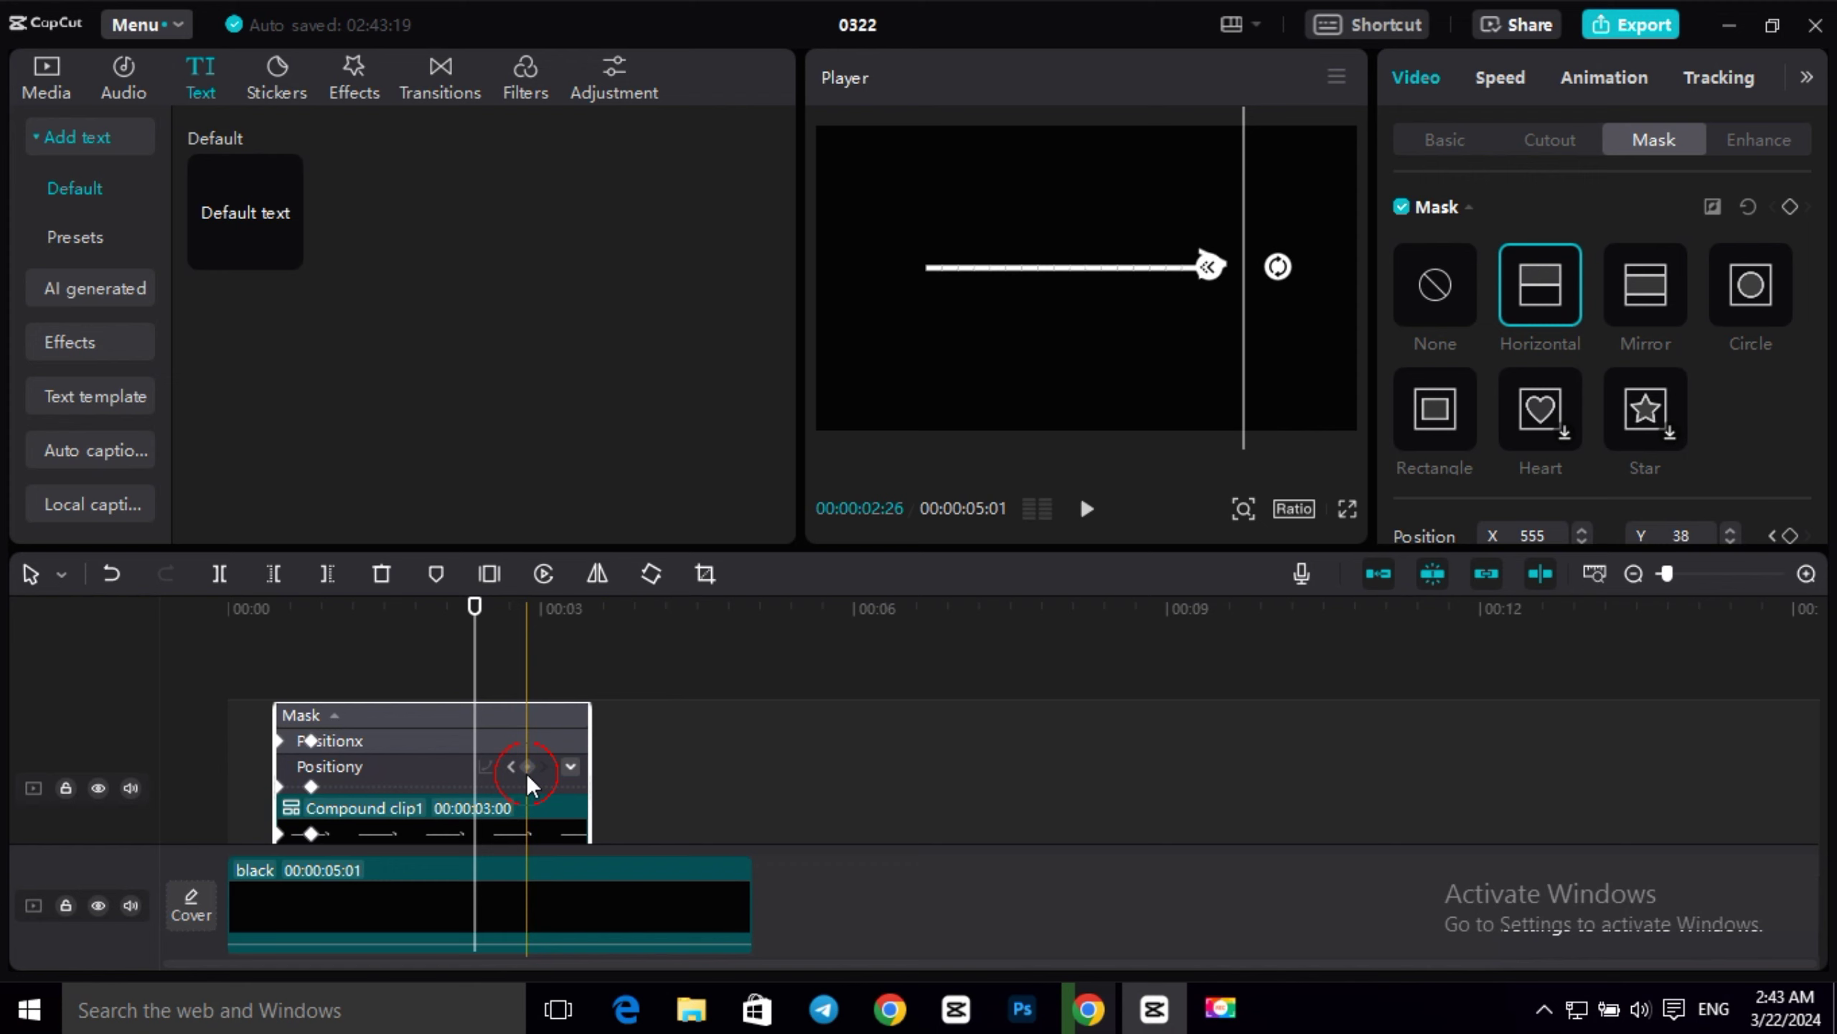
Apply an ease curve to the Positiony keyframes and reselect the compound clip.
{"action": "left_click", "coordinate": [570, 760]}
{"action": "left_click", "coordinate": [288, 738]}
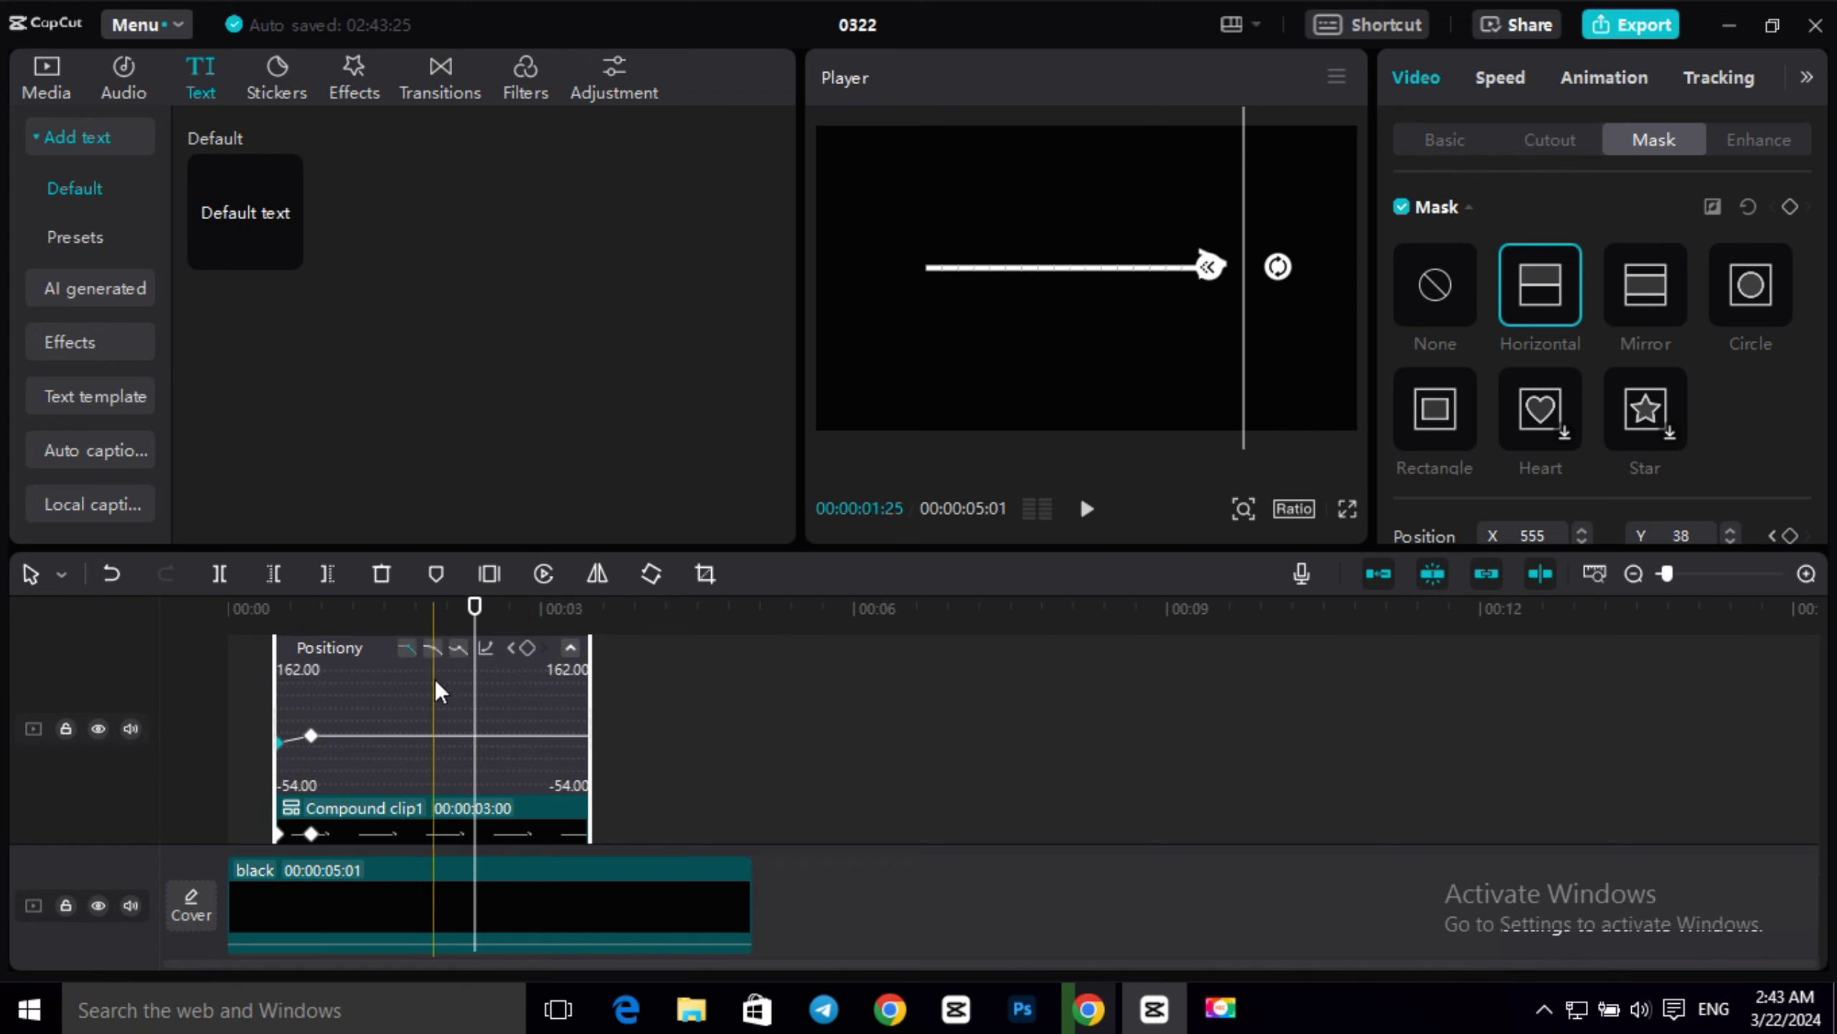
{"action": "left_click", "coordinate": [431, 649]}
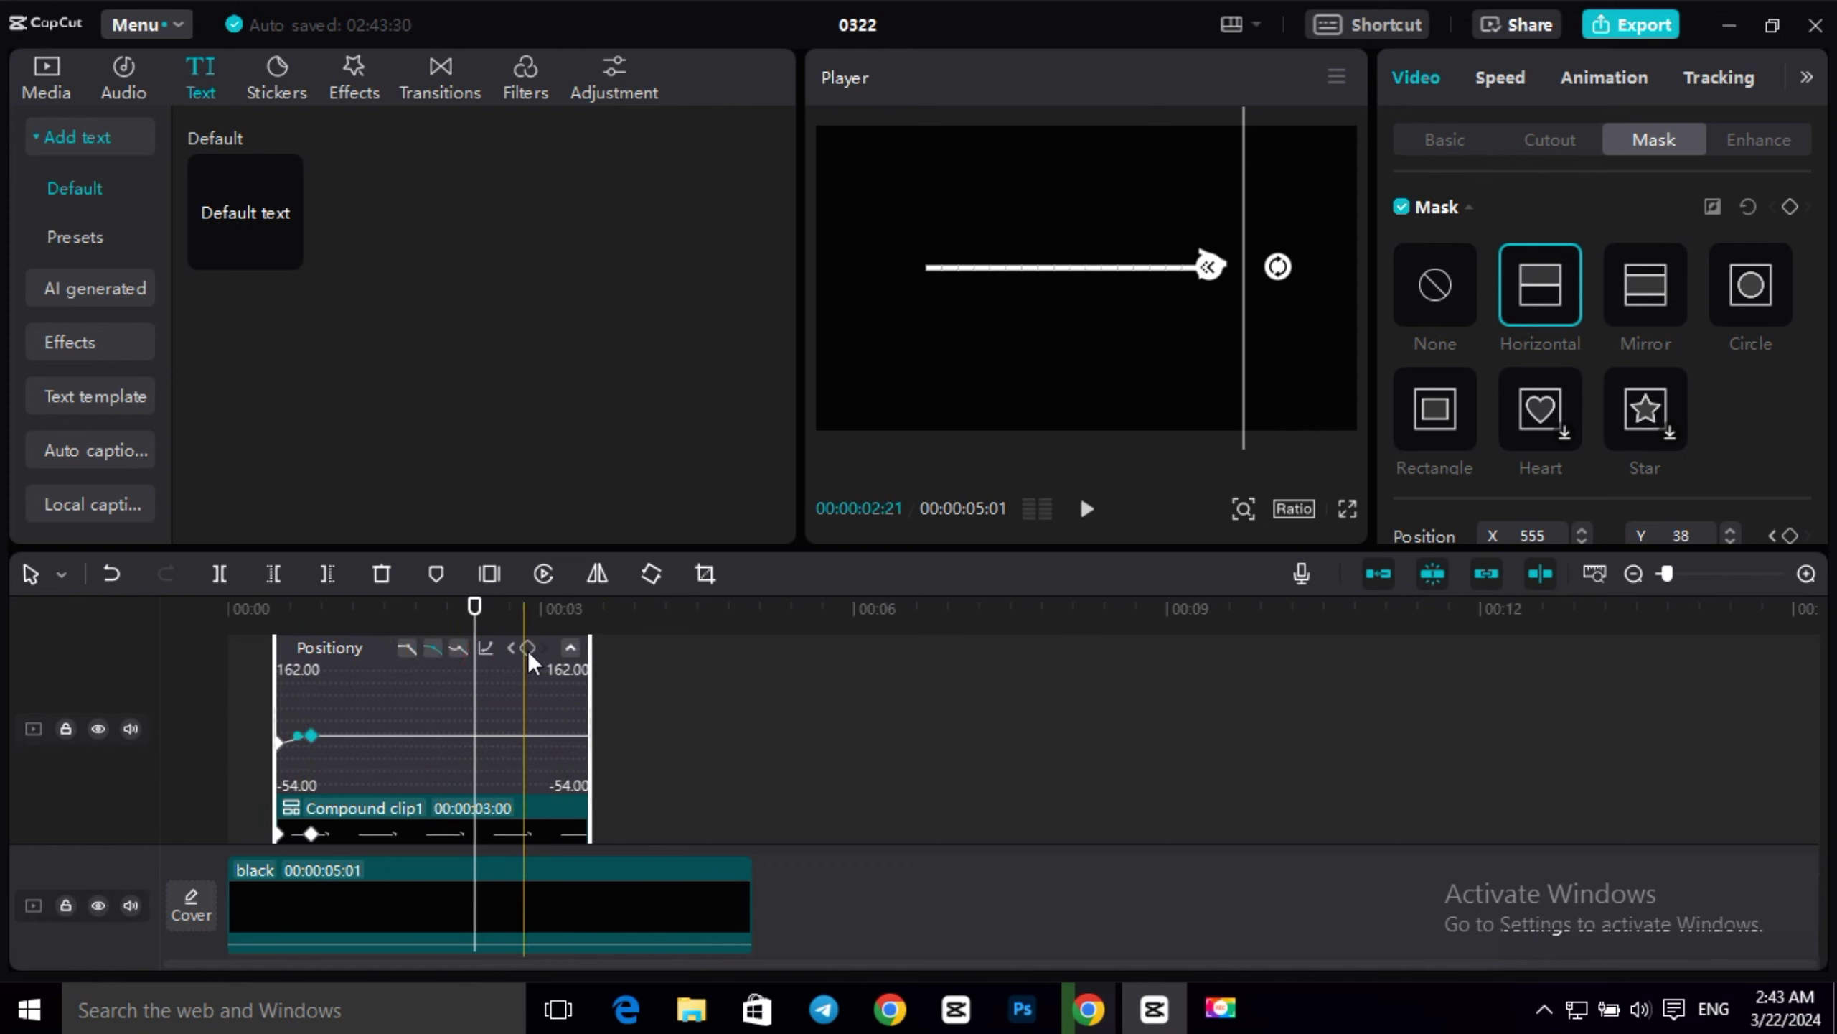
{"action": "left_click", "coordinate": [571, 647]}
{"action": "left_click", "coordinate": [402, 804]}
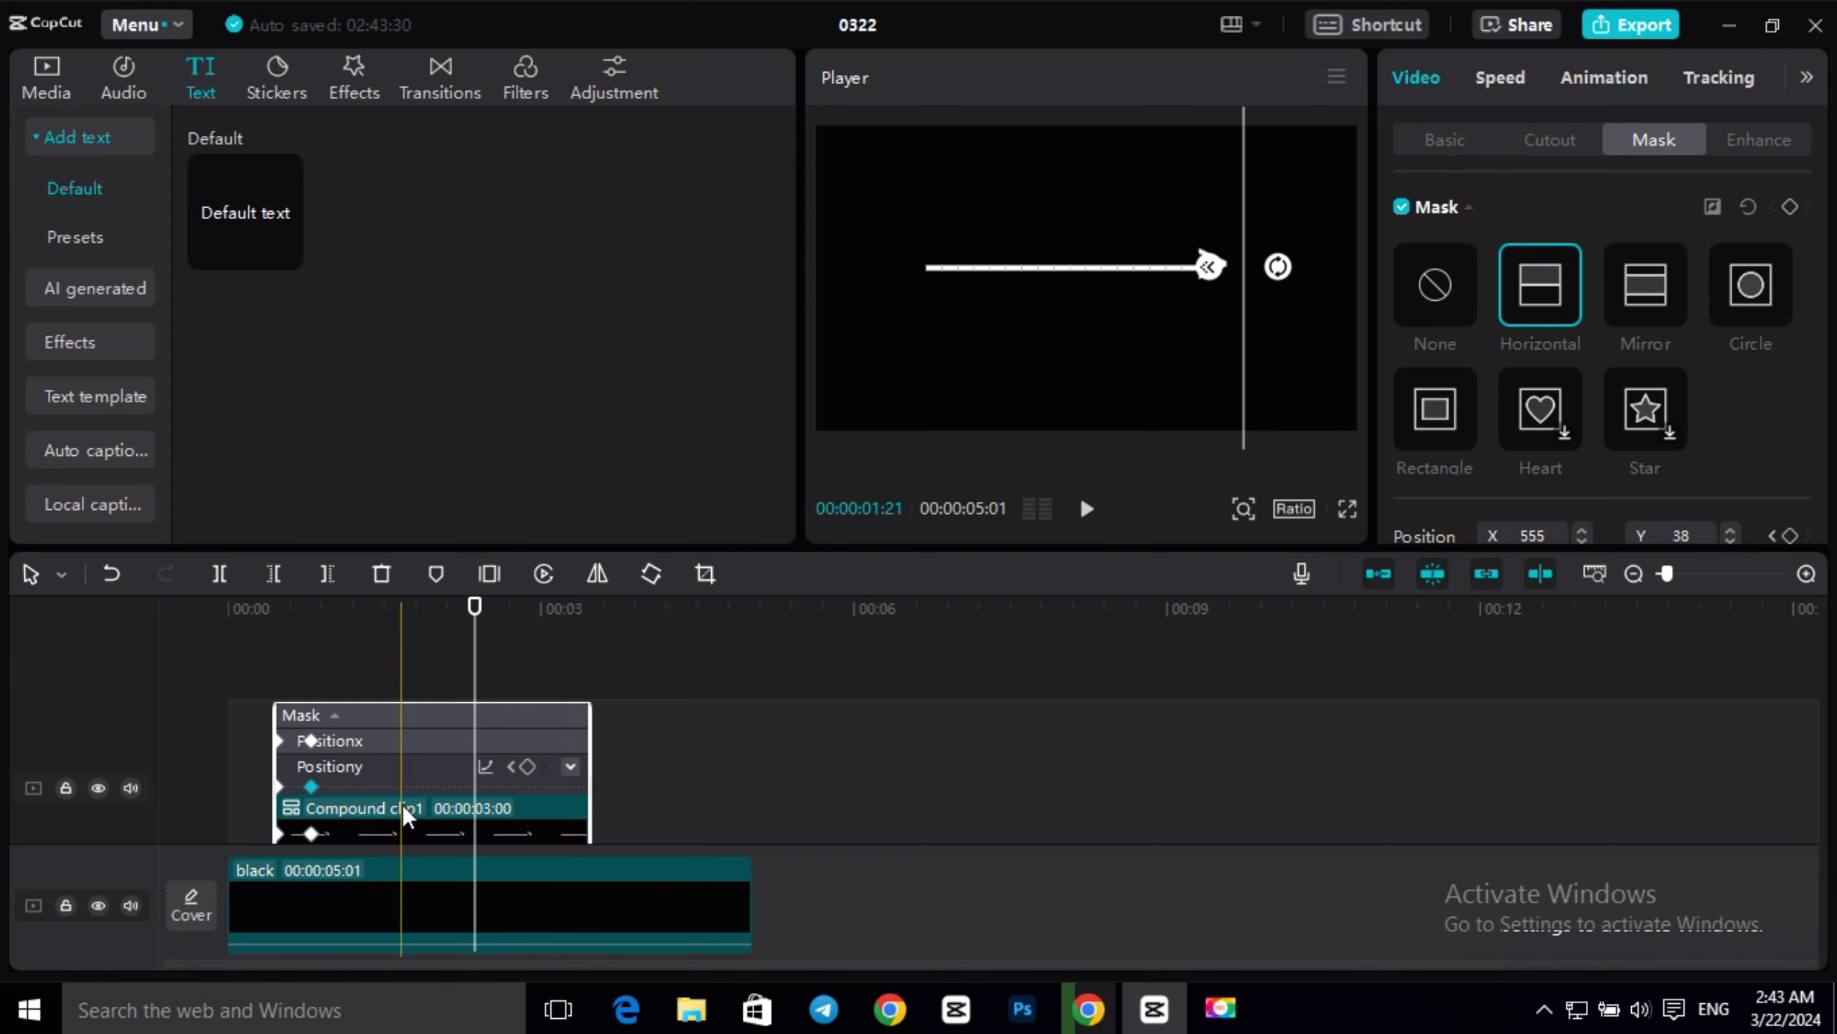
Hide the compound clip's keyframe animation rows and preview the reveal from near the start.
{"action": "right_click", "coordinate": [402, 793]}
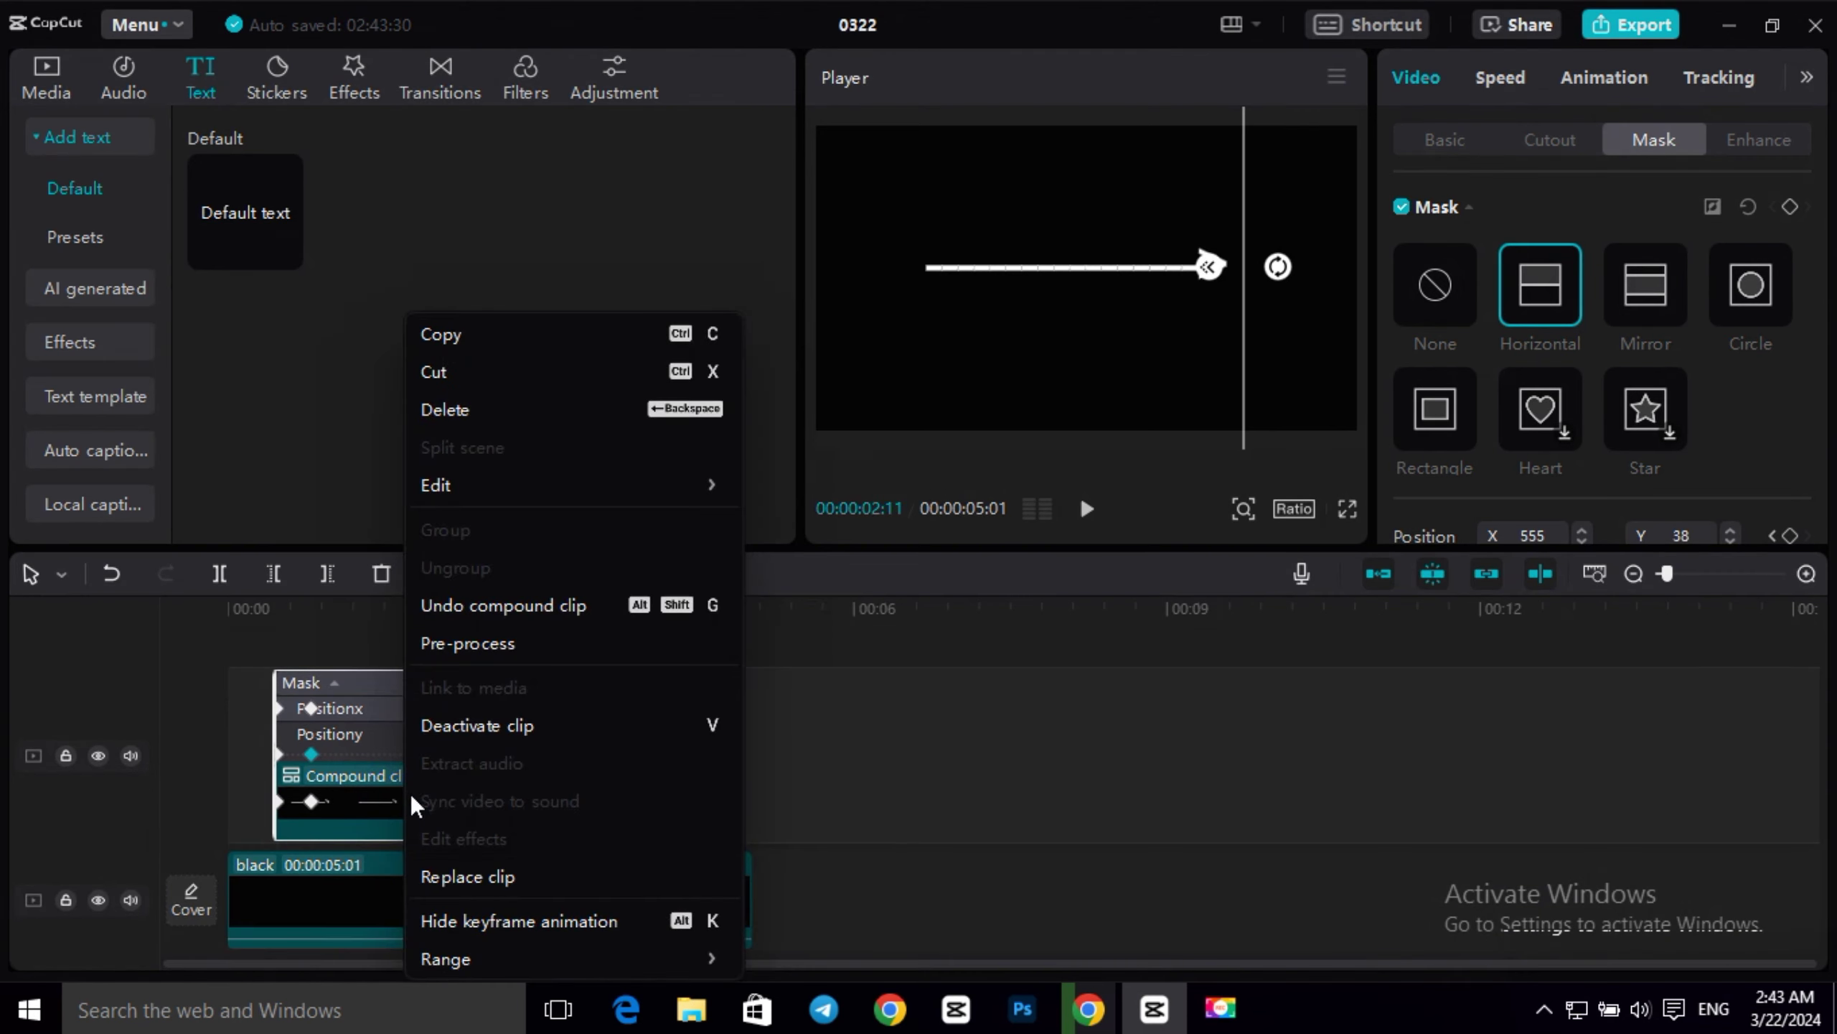
{"action": "left_click", "coordinate": [494, 916]}
{"action": "left_click_drag", "start_coordinate": [407, 610], "coordinate": [227, 612]}
{"action": "left_click", "coordinate": [1087, 509]}
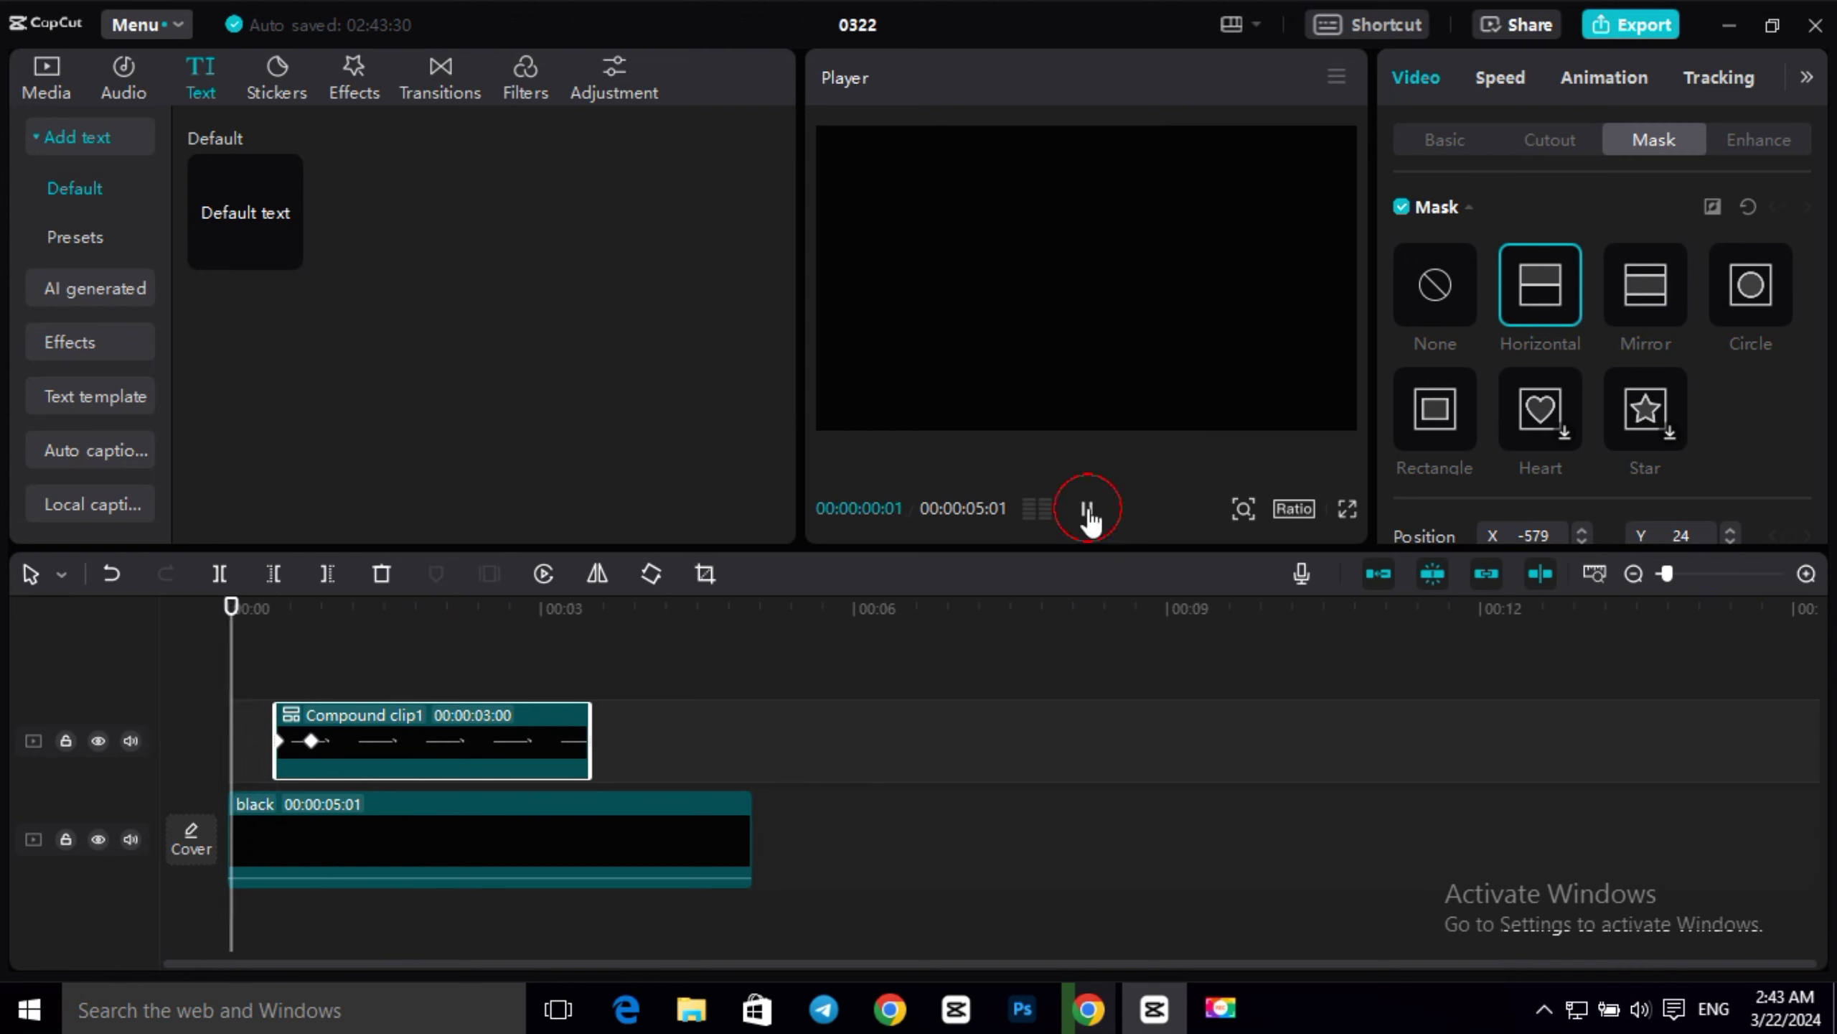
{"action": "left_click", "coordinate": [1087, 510]}
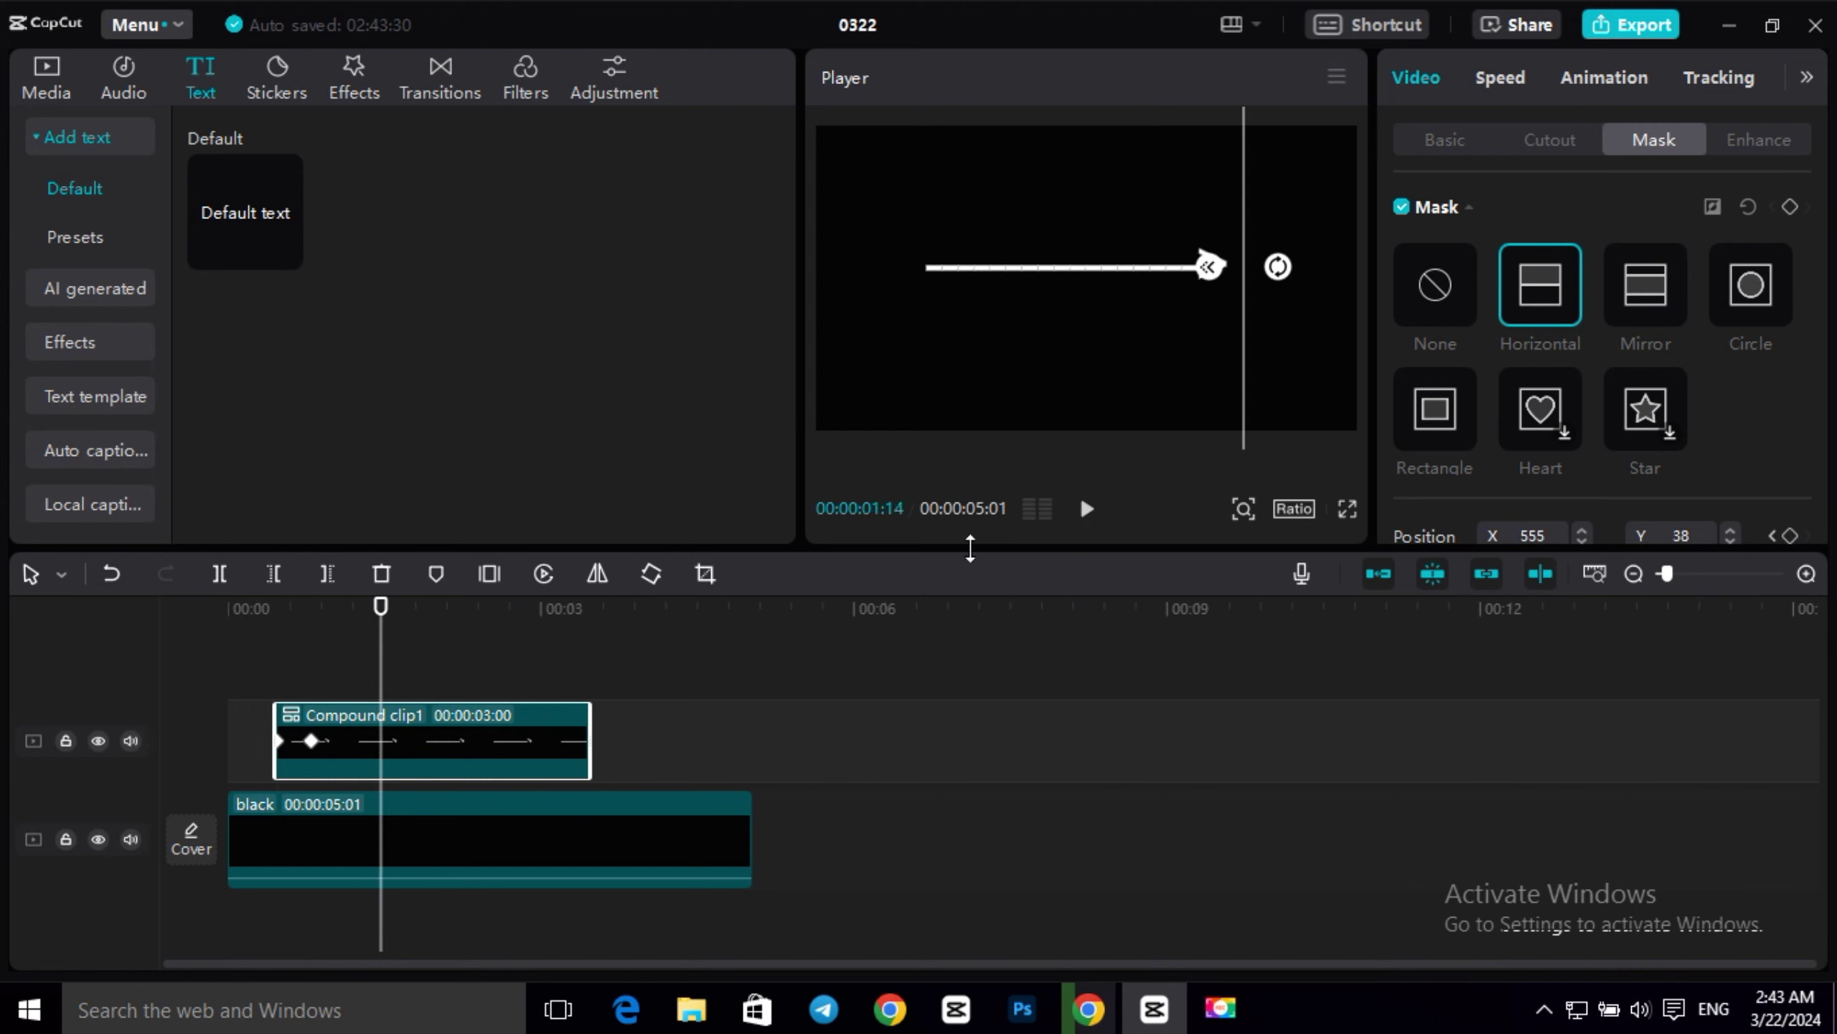
Select the arrow compound clip and replay the eased reveal from 00:00.
{"action": "left_click", "coordinate": [504, 644]}
{"action": "left_click", "coordinate": [1444, 141]}
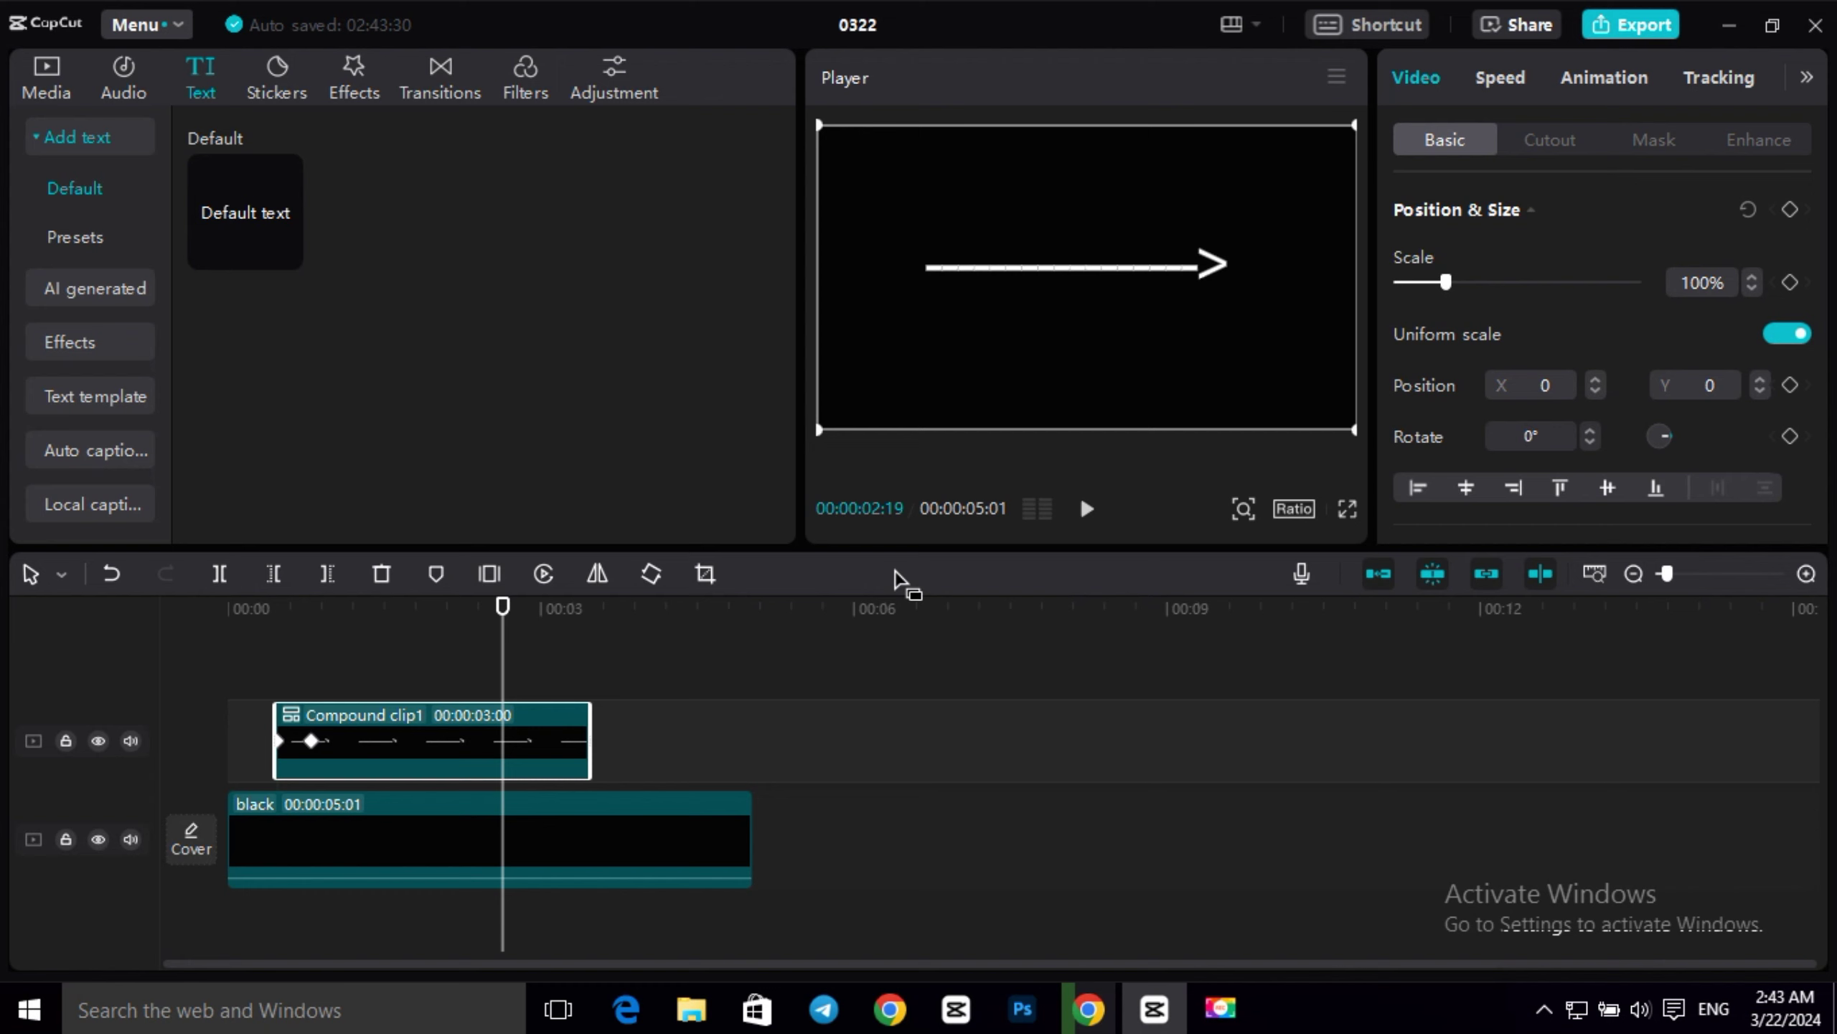
{"action": "left_click_drag", "start_coordinate": [503, 608], "coordinate": [220, 612]}
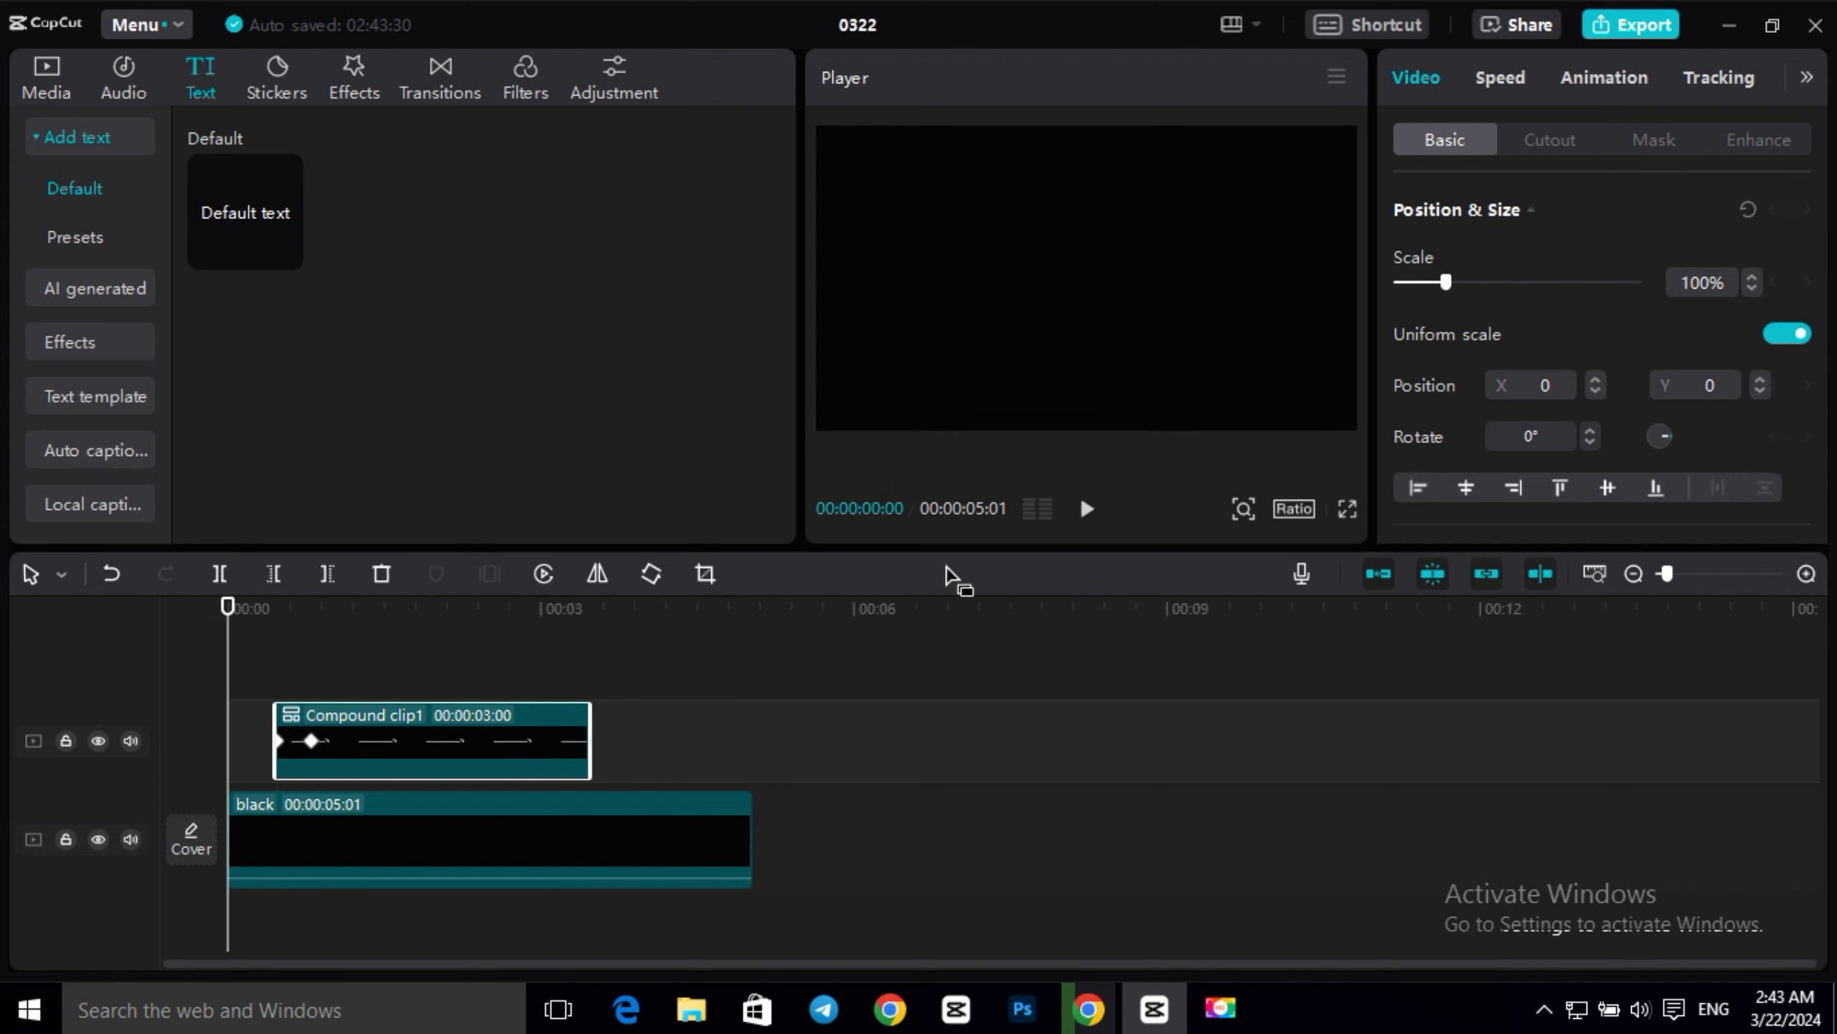
{"action": "left_click", "coordinate": [1089, 509]}
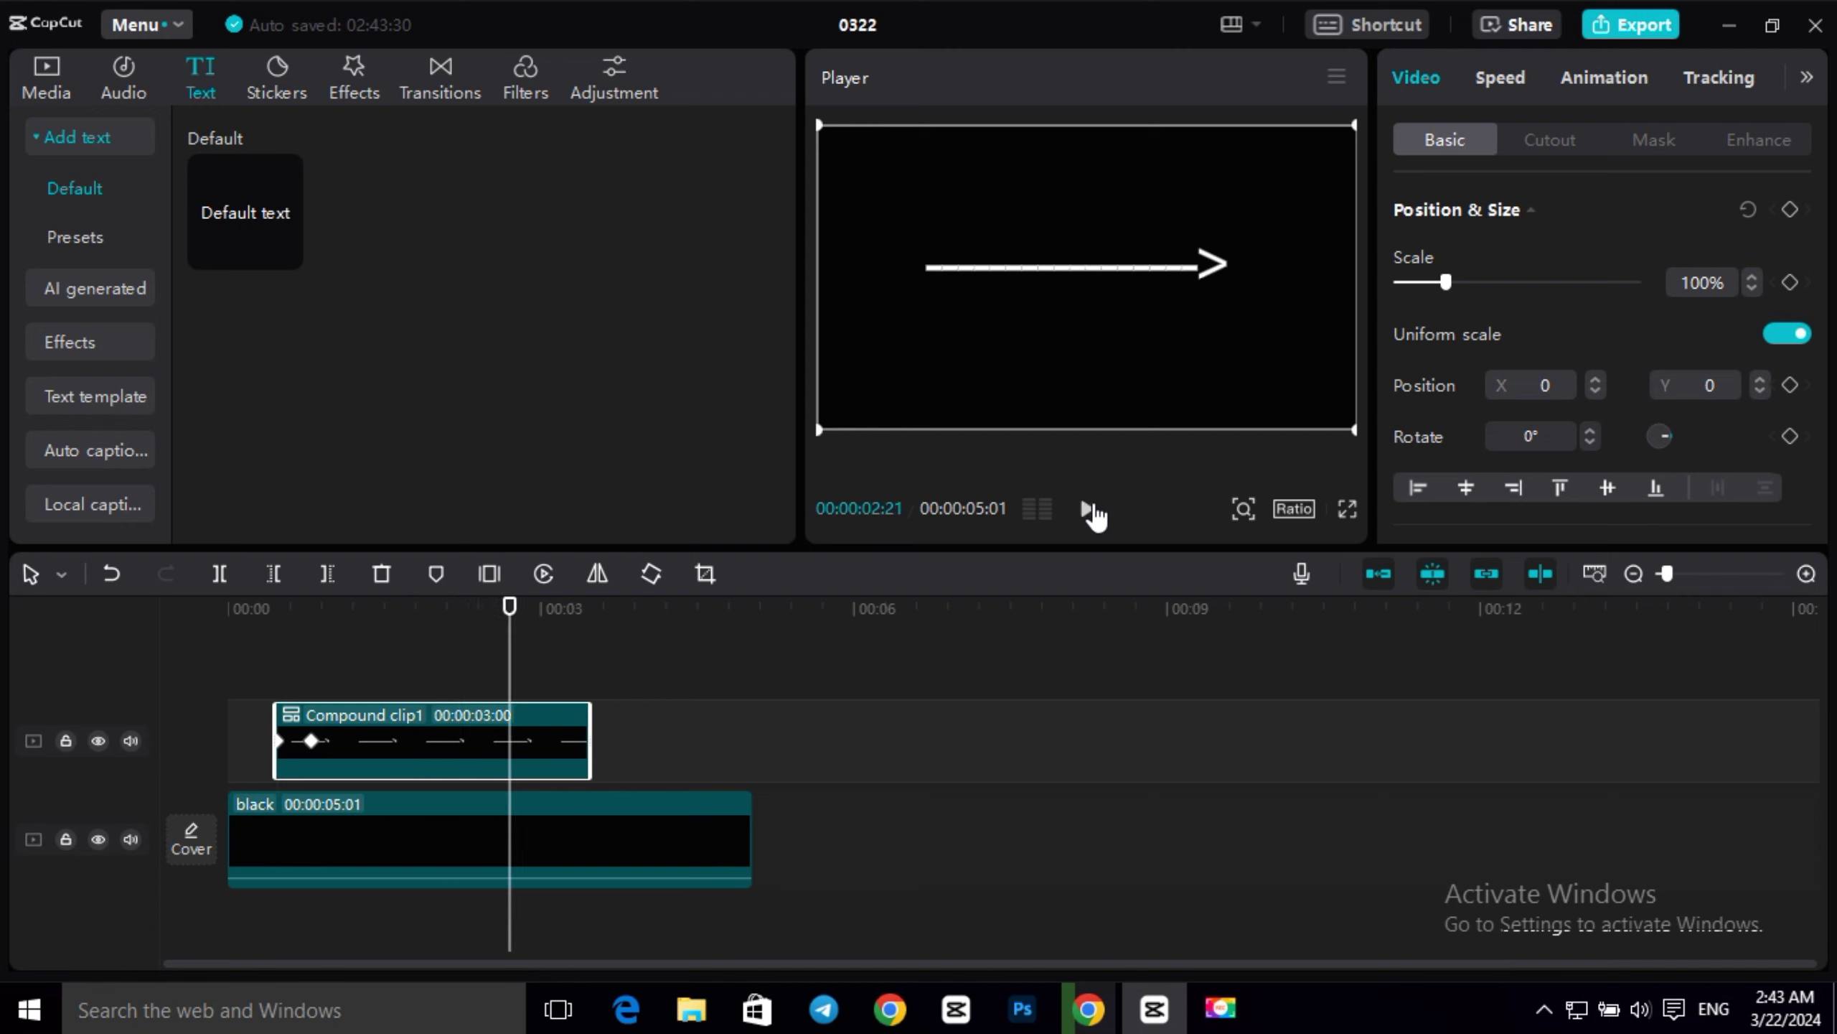
{"action": "left_click", "coordinate": [1089, 510]}
Duplicate the black clip right after the first, extending to 10 s, and add default text at 5:01.
{"action": "left_click", "coordinate": [692, 845]}
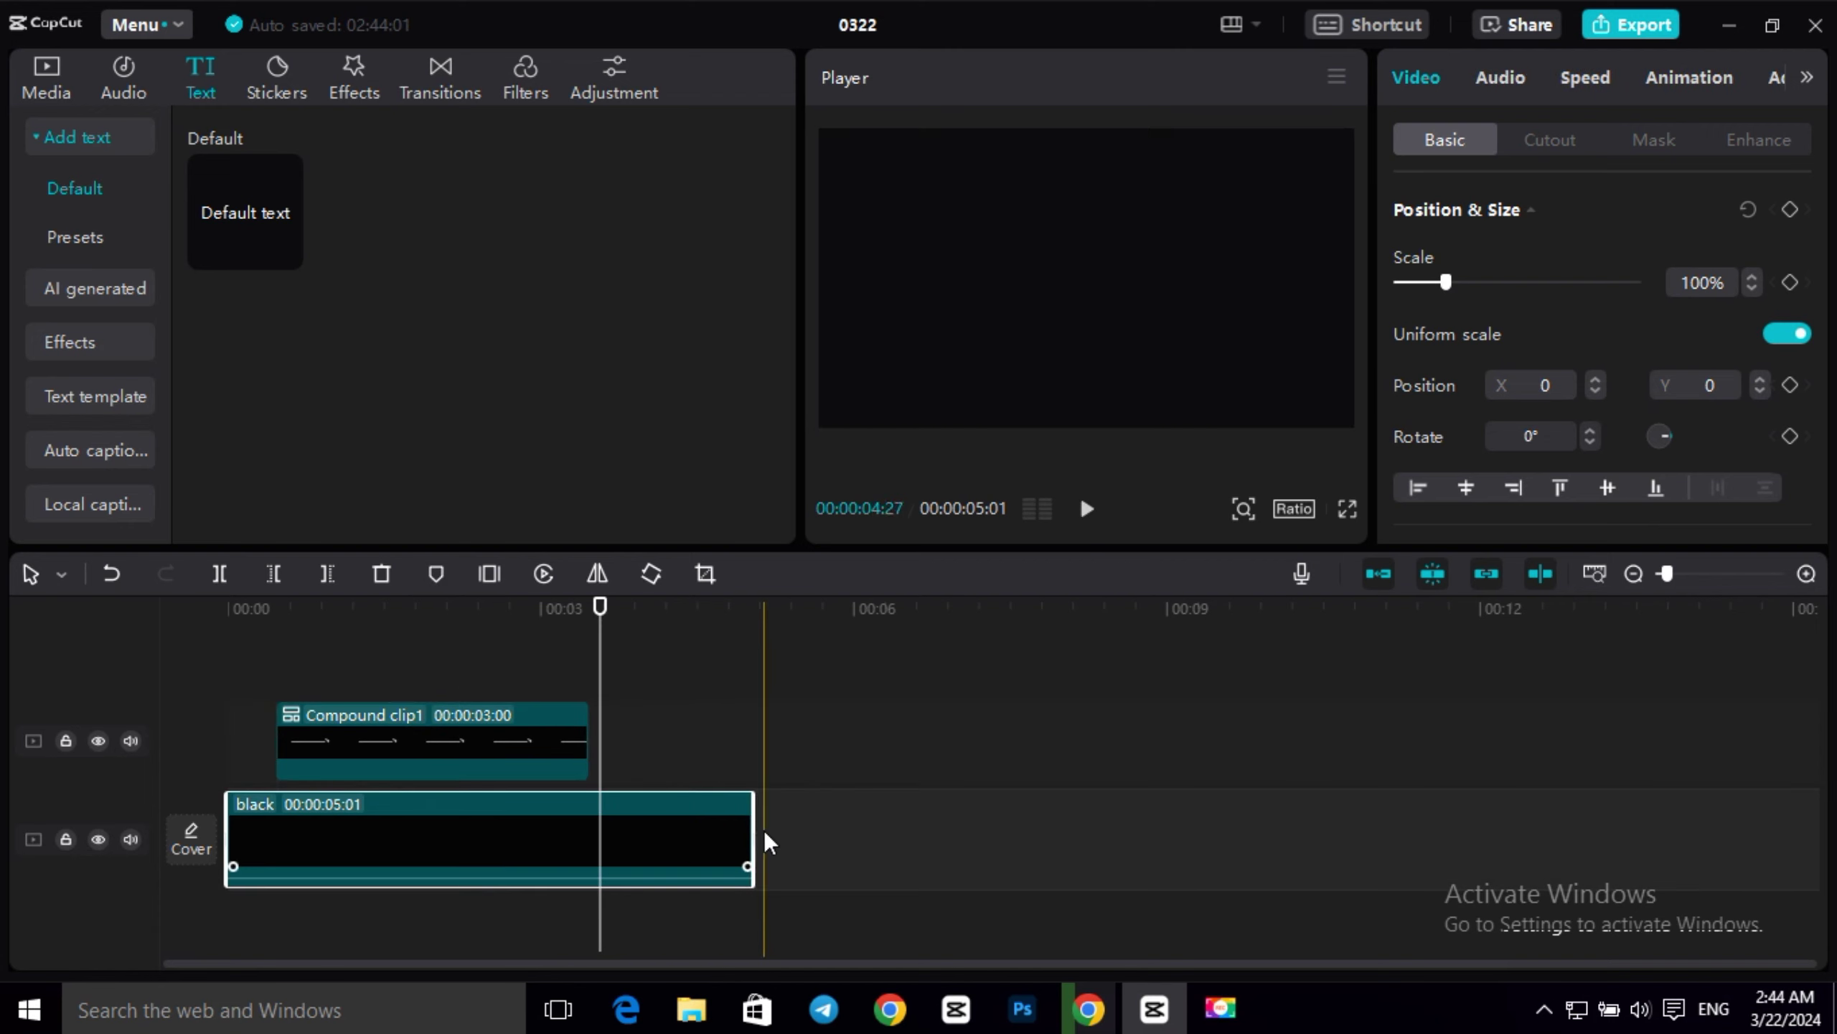
{"action": "key", "text": "ctrl+v"}
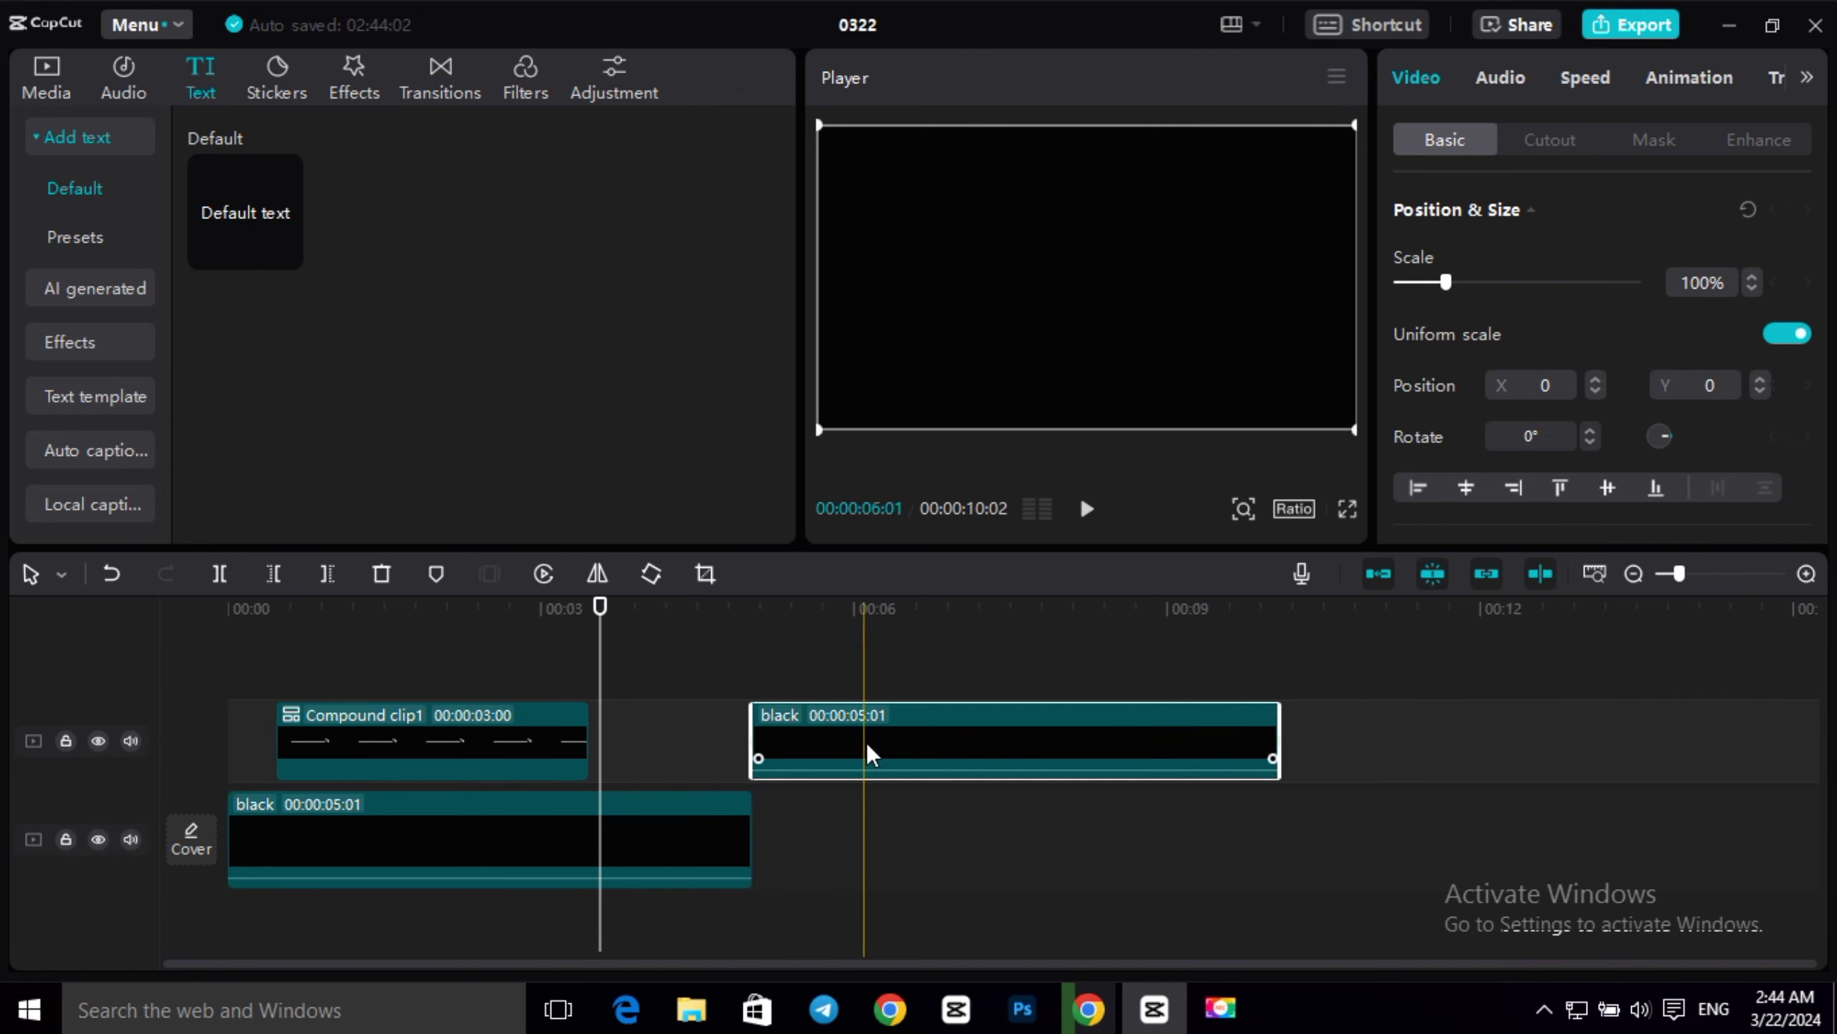
{"action": "left_click_drag", "start_coordinate": [867, 743], "coordinate": [867, 844]}
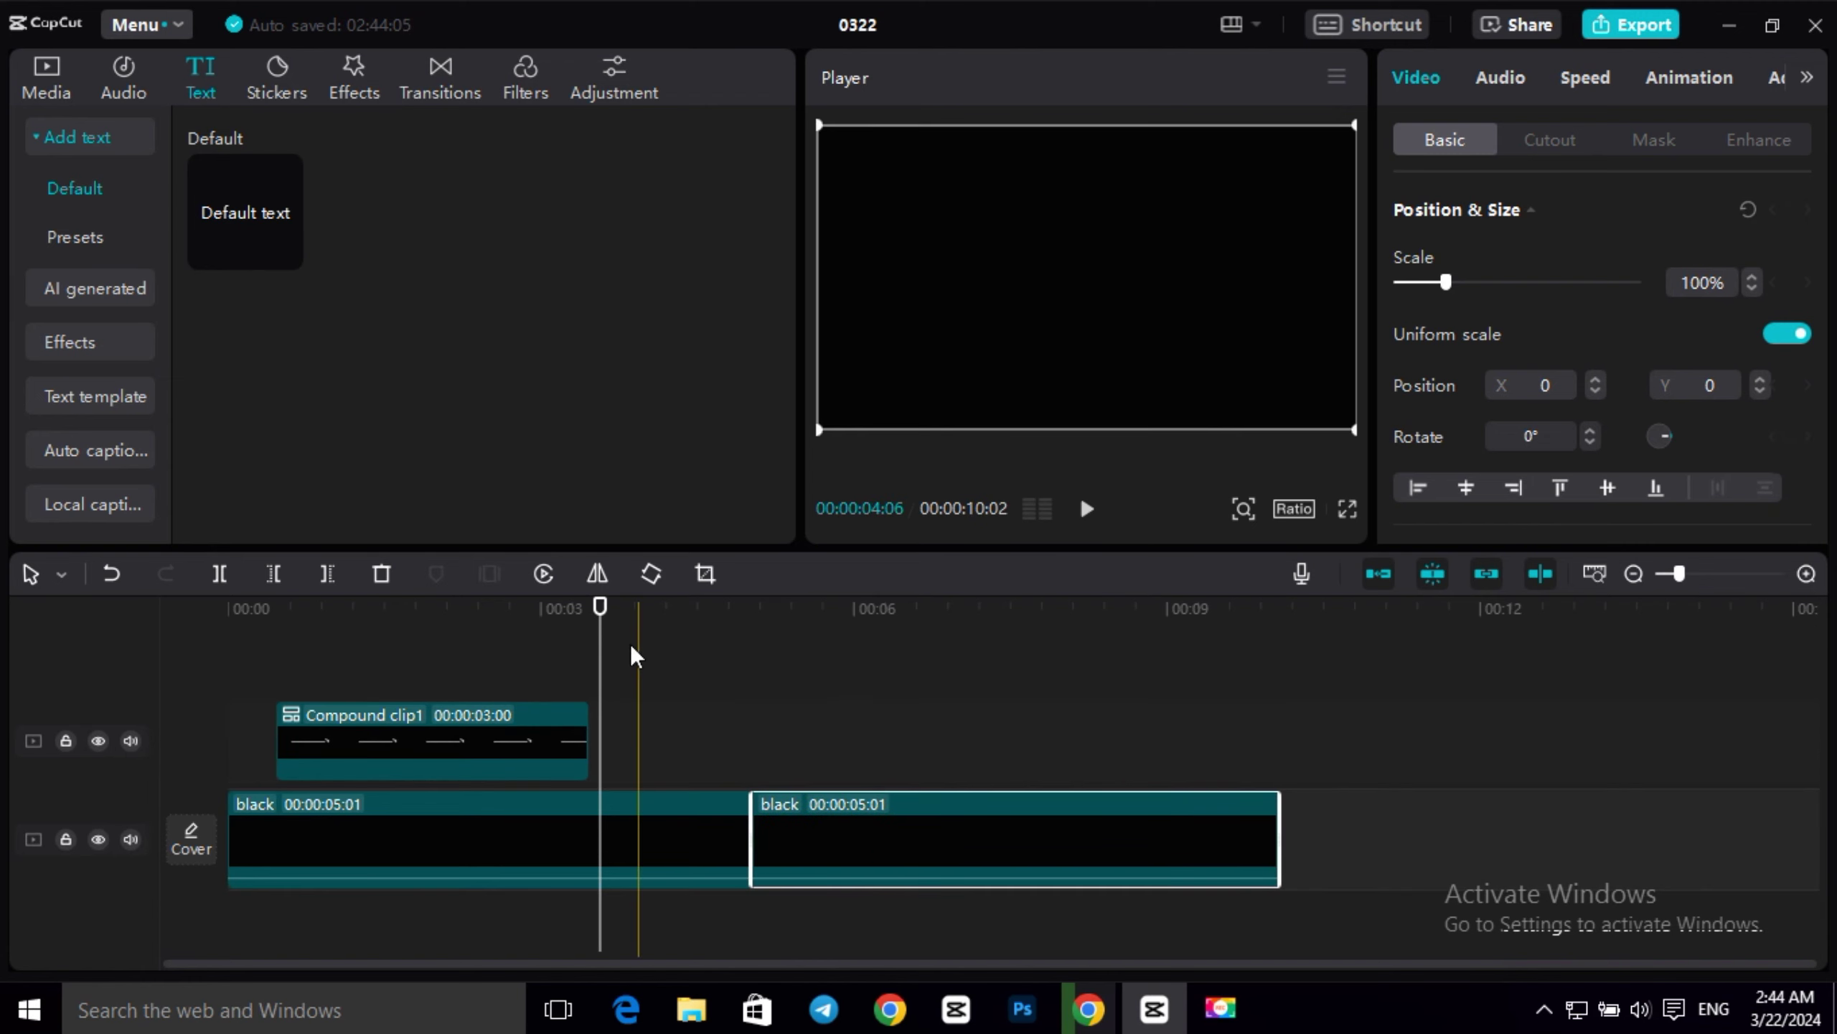
{"action": "left_click_drag", "start_coordinate": [613, 607], "coordinate": [753, 627]}
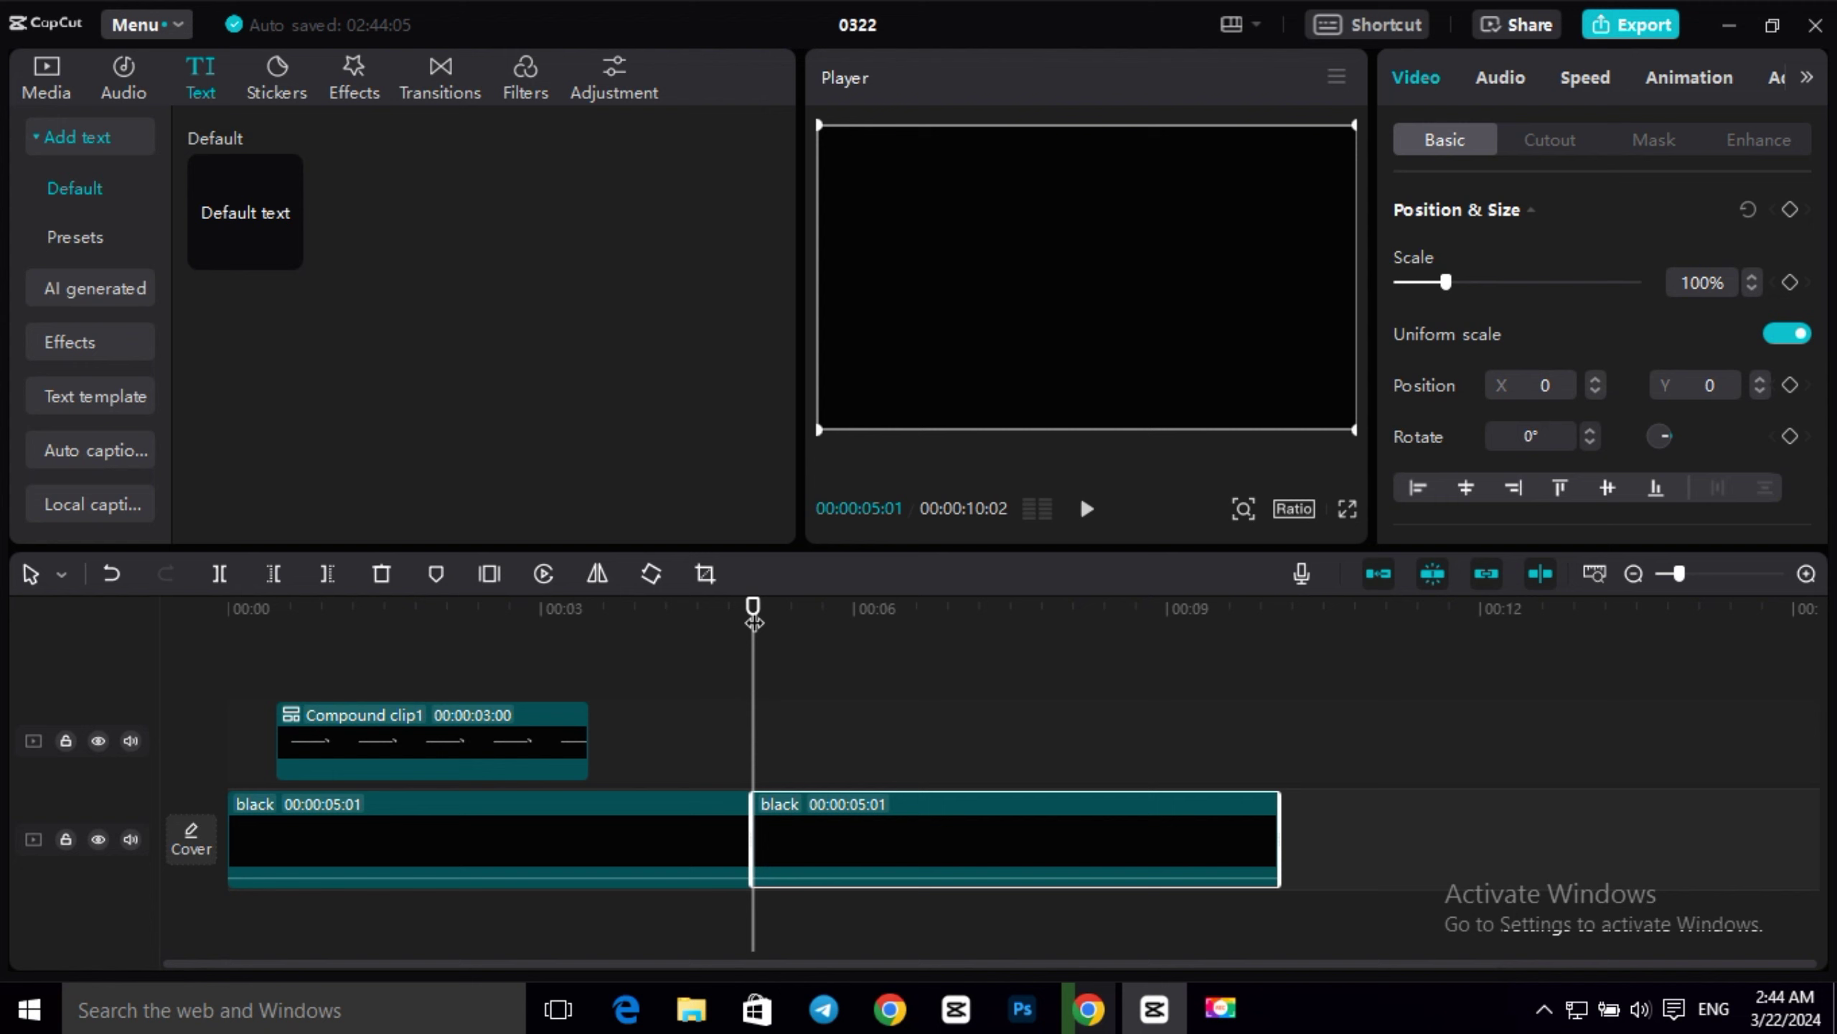
{"action": "left_click", "coordinate": [283, 247]}
{"action": "left_click", "coordinate": [802, 713]}
Replace the text with '------------------>' at character spacing -2 and add three more dashes.
{"action": "left_click", "coordinate": [1522, 202]}
{"action": "key", "text": "ctrl+a"}
{"action": "key", "text": "BackSpace"}
{"action": "type", "text": "-------------"}
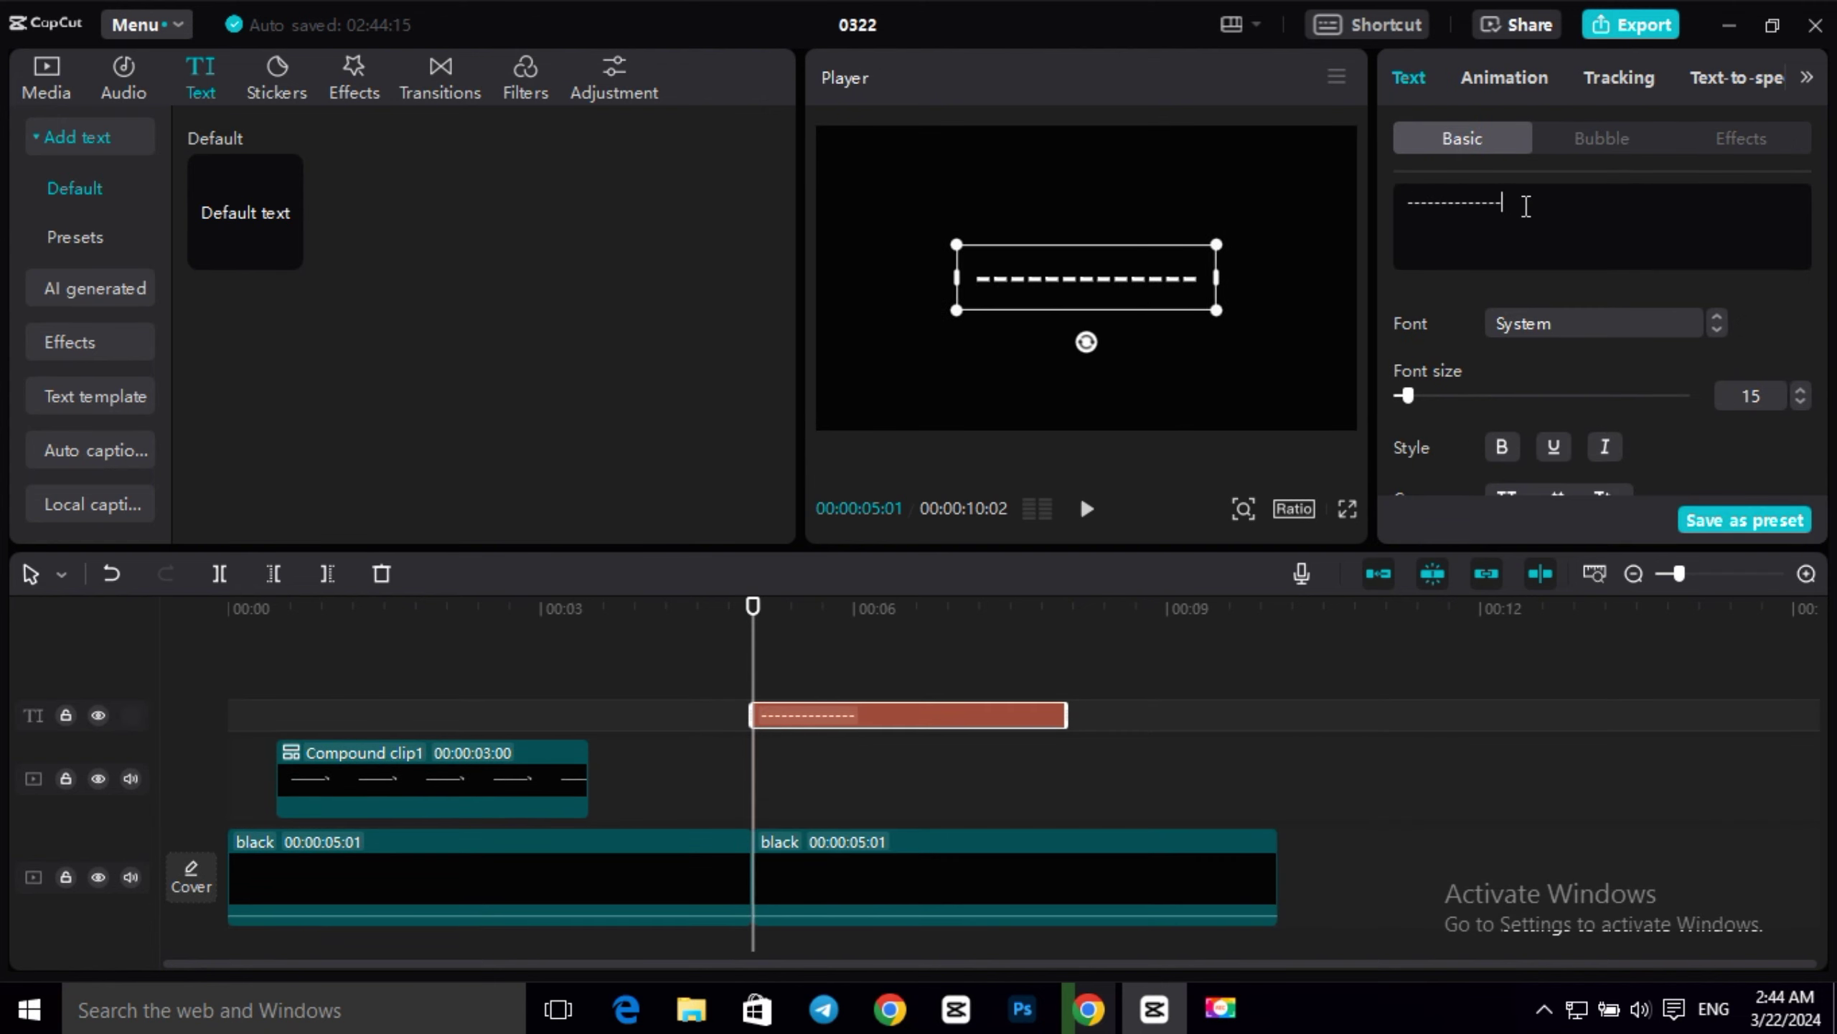
{"action": "type", "text": "----->"}
{"action": "scroll", "coordinate": [1734, 419], "scroll_direction": "down", "scroll_amount": 3}
{"action": "left_click", "coordinate": [1571, 414]}
{"action": "left_click", "coordinate": [1571, 414]}
{"action": "left_click", "coordinate": [1571, 414]}
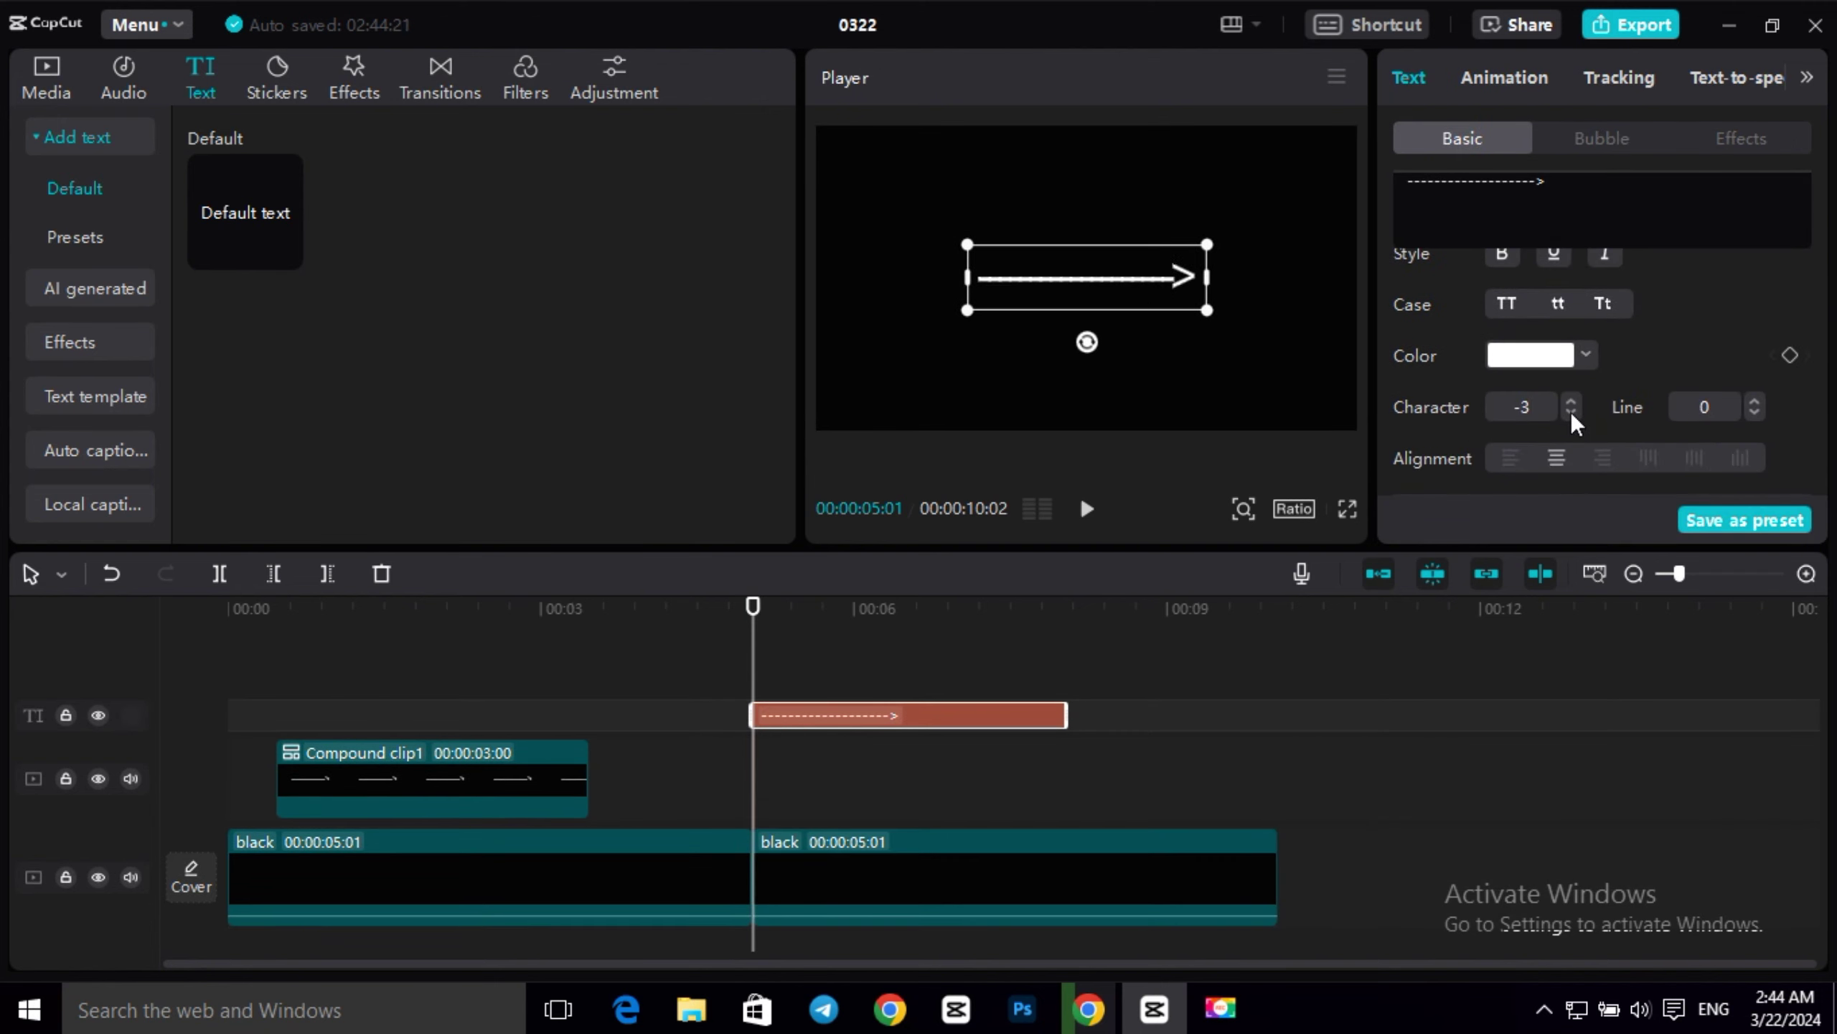
{"action": "left_click", "coordinate": [1571, 402]}
{"action": "type", "text": "------"}
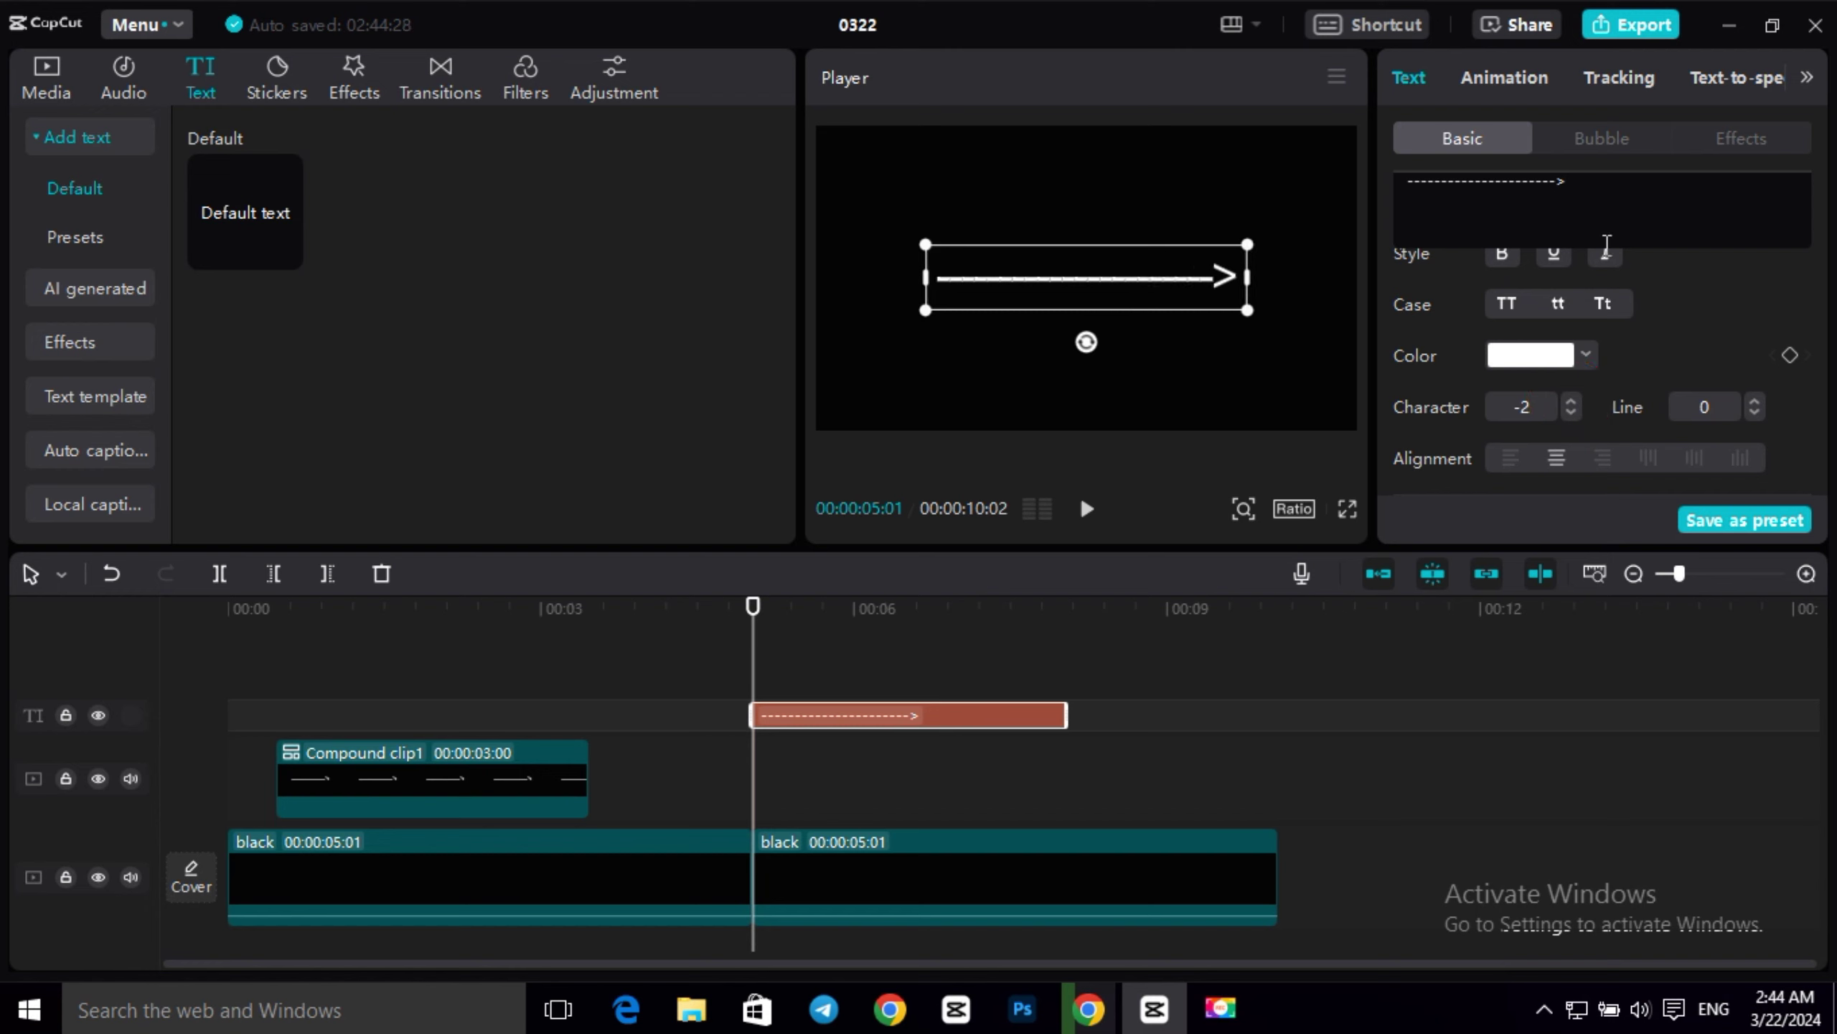
Enable Curve on the arrow text and raise its strength to 172° for a high arc.
{"action": "scroll", "coordinate": [1576, 306], "scroll_direction": "down", "scroll_amount": 5}
{"action": "scroll", "coordinate": [1534, 337], "scroll_direction": "down", "scroll_amount": 10}
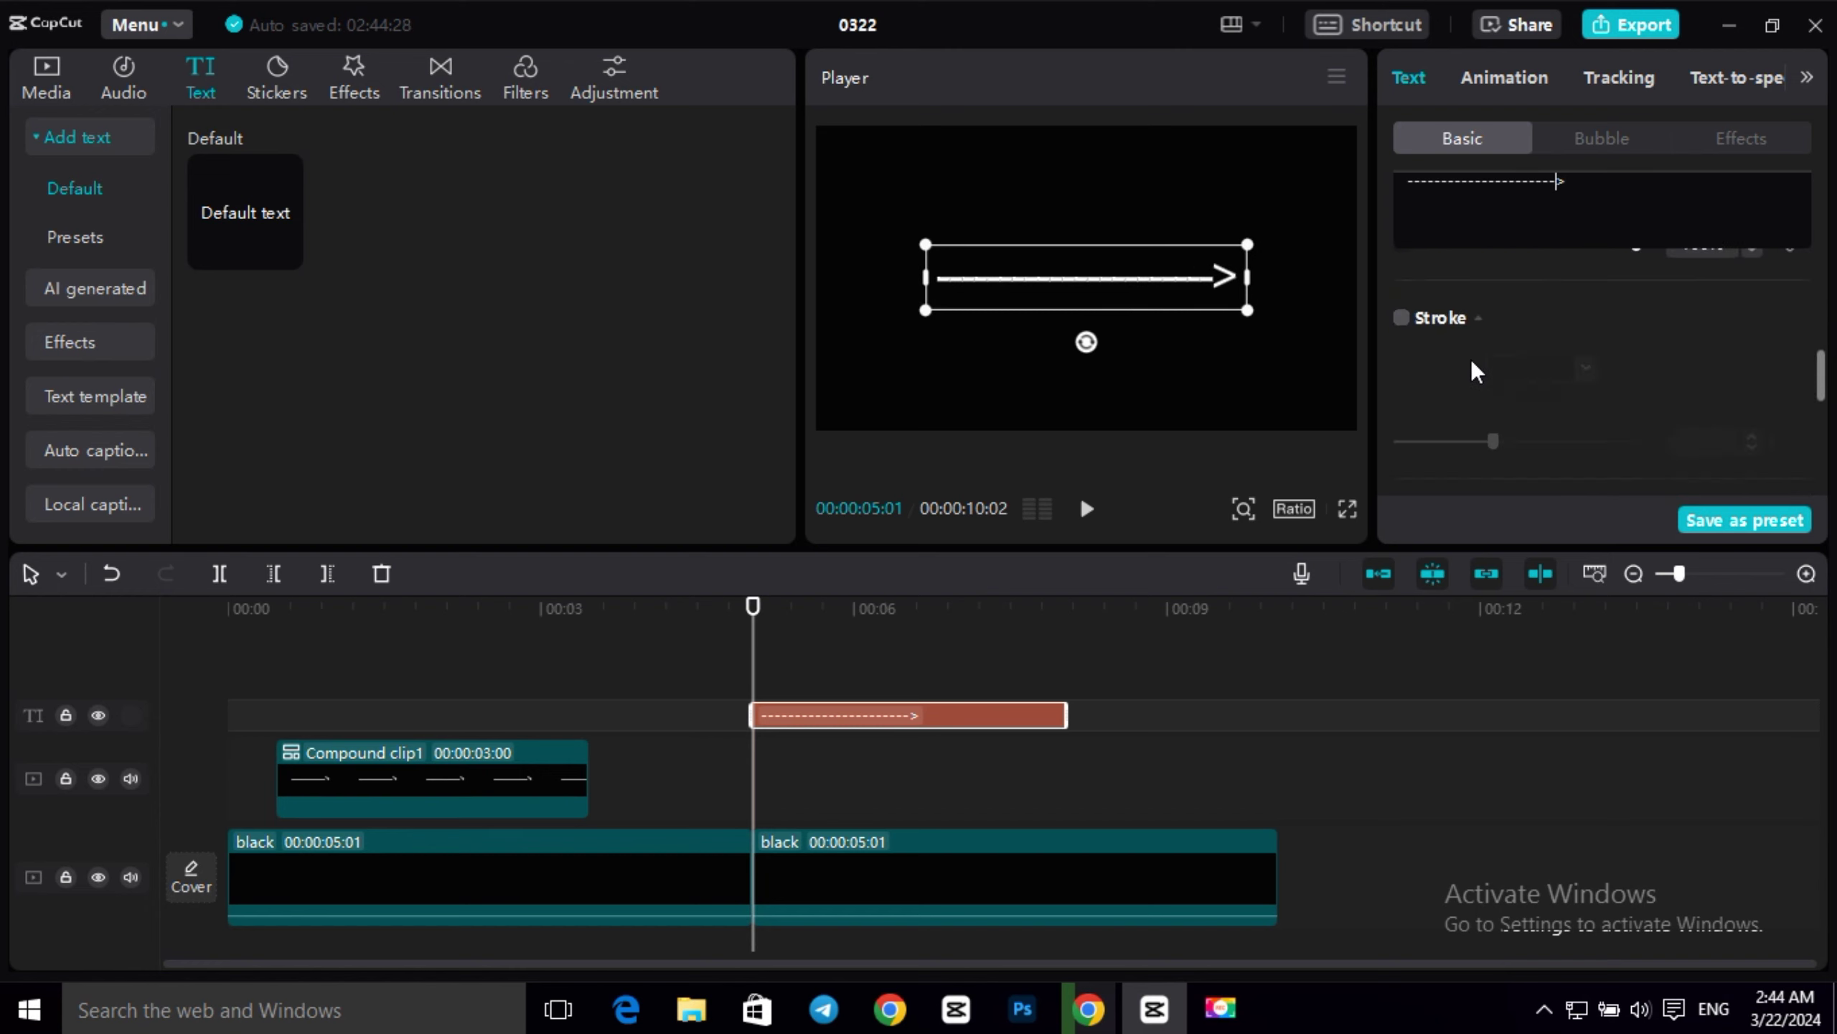
{"action": "scroll", "coordinate": [1485, 375], "scroll_direction": "down", "scroll_amount": 6}
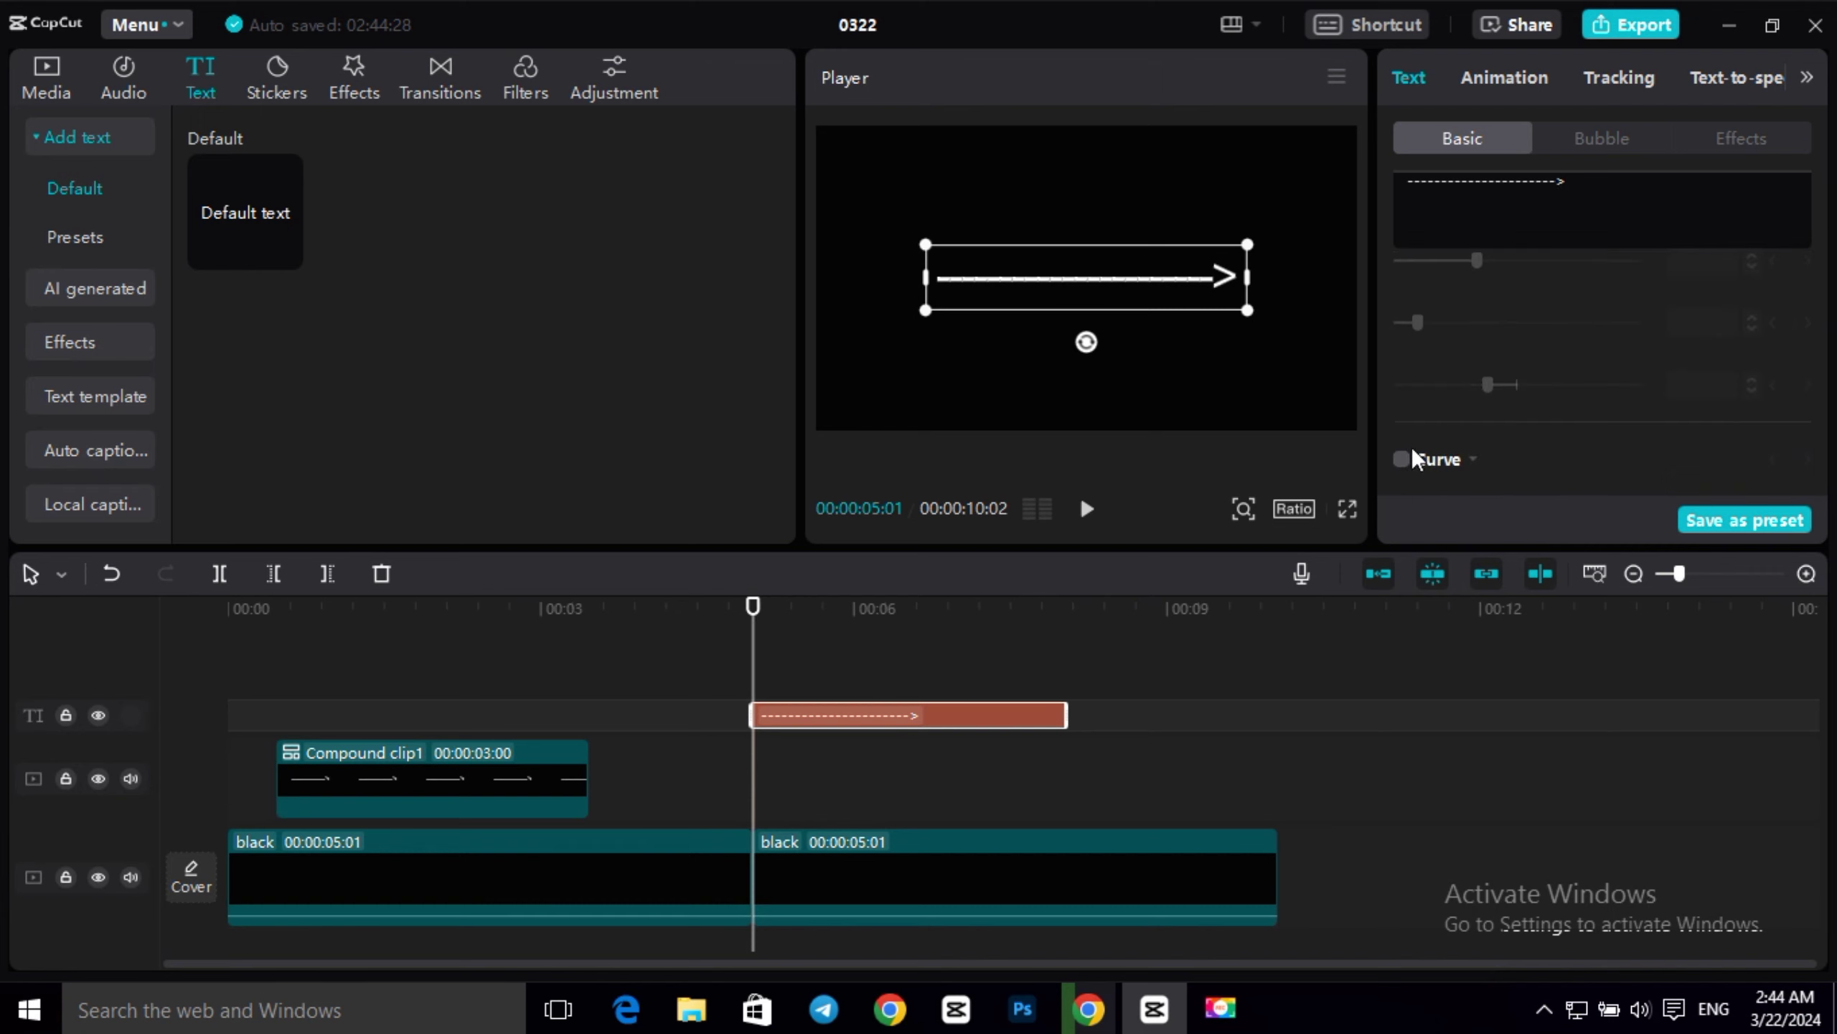
{"action": "left_click", "coordinate": [1403, 459]}
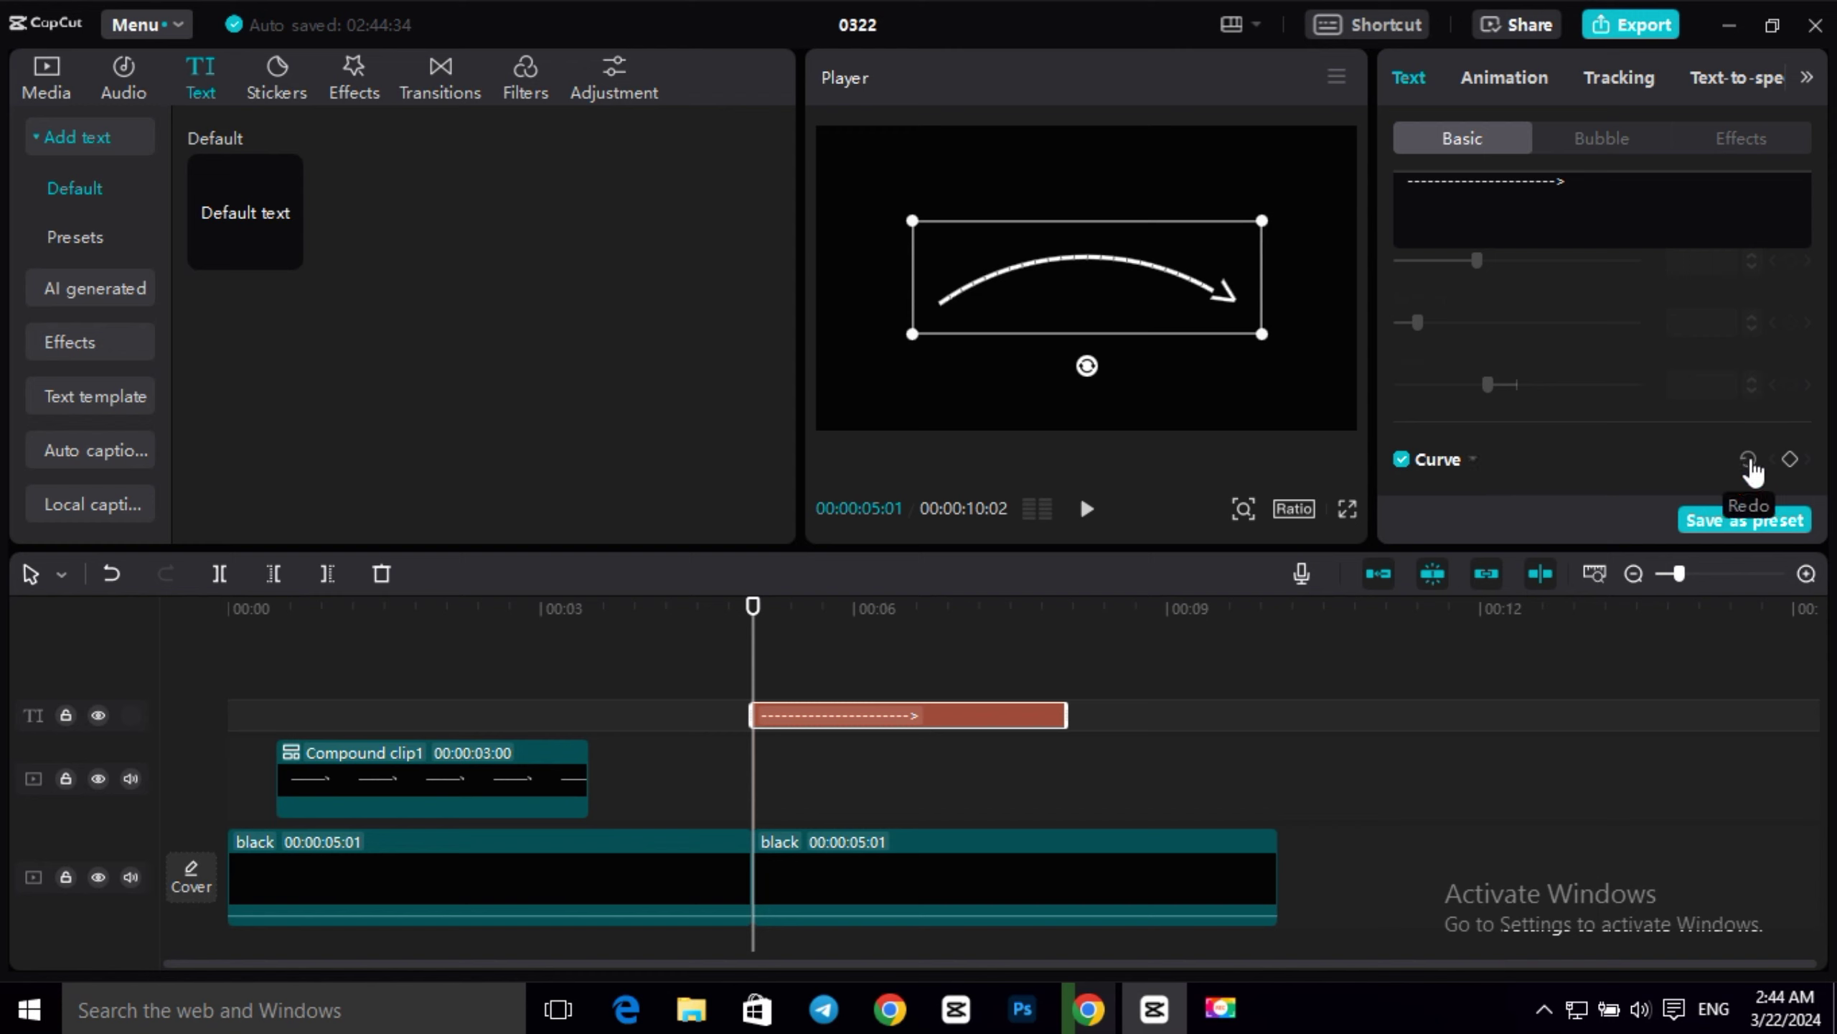
{"action": "left_click", "coordinate": [1403, 459]}
{"action": "left_click", "coordinate": [1403, 459]}
{"action": "mouse_move", "coordinate": [1541, 459]}
{"action": "left_mouse_down"}
{"action": "mouse_move", "coordinate": [1642, 460]}
{"action": "mouse_move", "coordinate": [1414, 459]}
{"action": "mouse_move", "coordinate": [1576, 456]}
{"action": "left_mouse_up"}
Make the curved arrow Compound clip2 with a horizontal mask rotated vertical, left of the arc.
{"action": "right_click", "coordinate": [857, 715]}
{"action": "left_click", "coordinate": [931, 846]}
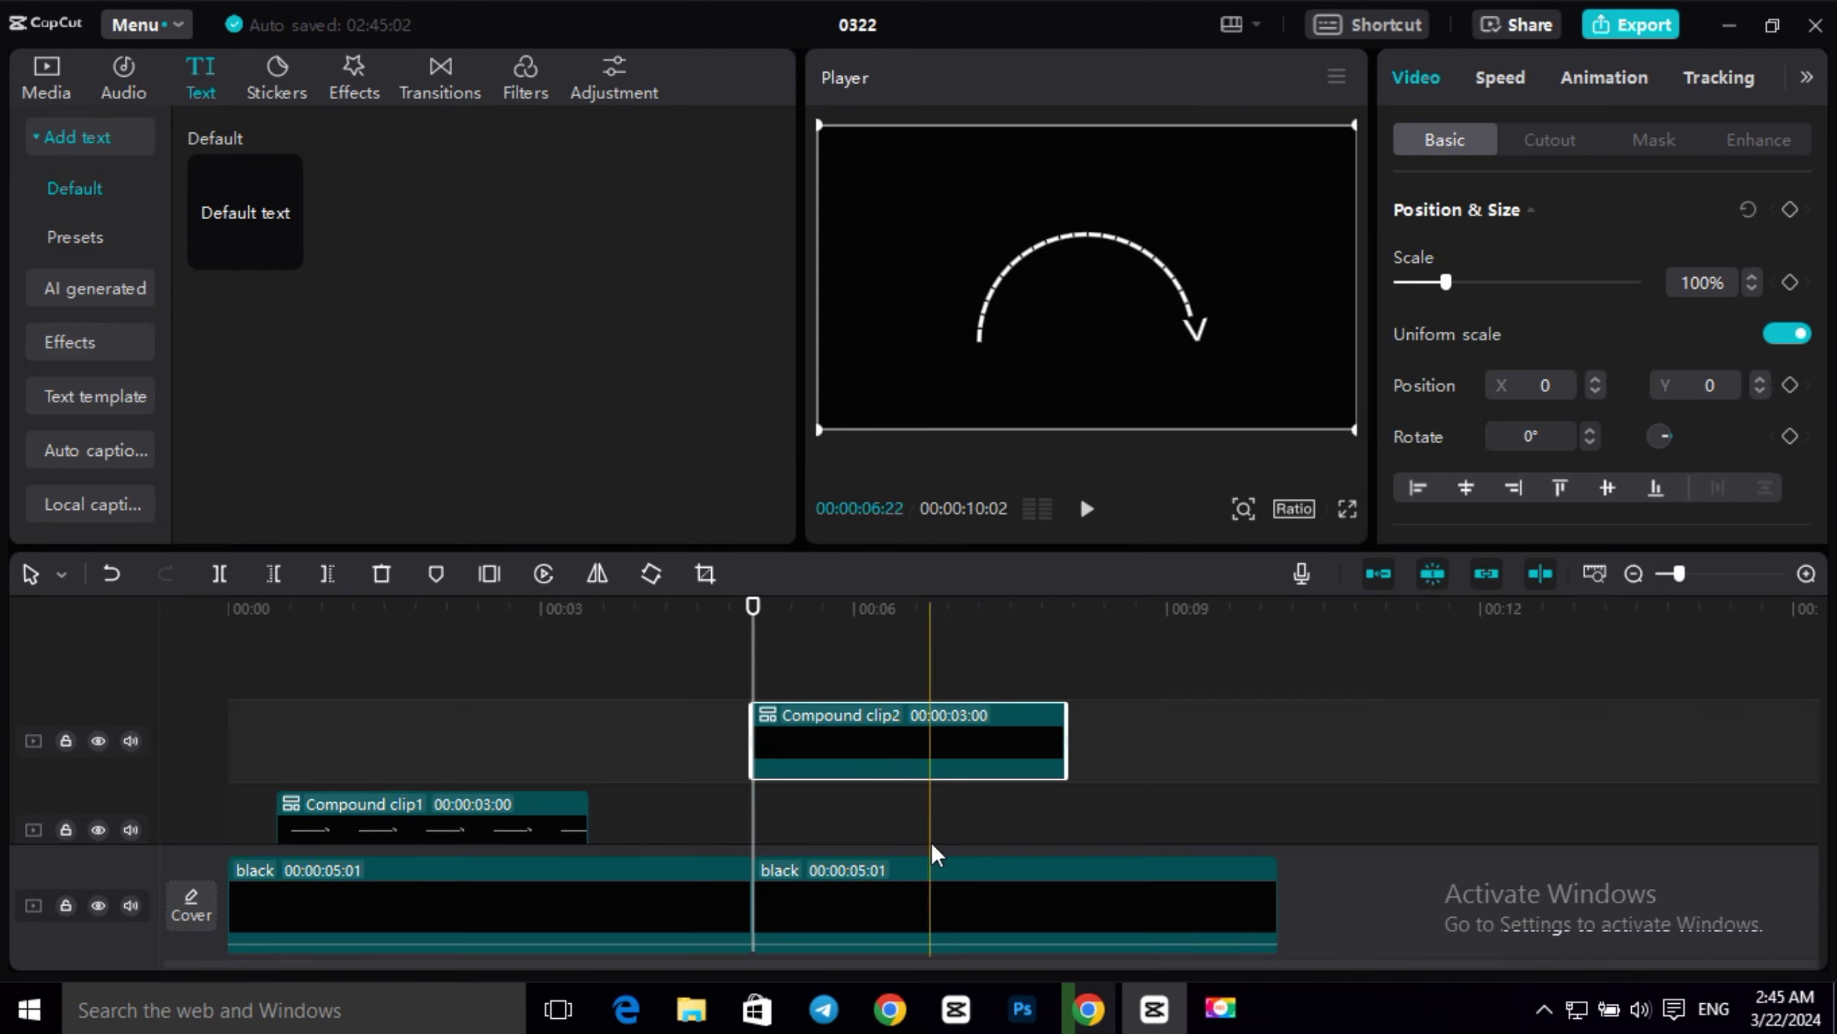
{"action": "left_click", "coordinate": [1654, 140]}
{"action": "left_click", "coordinate": [1534, 280]}
{"action": "left_click_drag", "start_coordinate": [1086, 306], "coordinate": [1187, 278]}
{"action": "left_click_drag", "start_coordinate": [1068, 367], "coordinate": [932, 377]}
Keyframe the mask from X -488 at 5:01 to X 522 later, and ease the Positiony curve.
{"action": "scroll", "coordinate": [1460, 405], "scroll_direction": "down", "scroll_amount": 2}
{"action": "left_click", "coordinate": [1790, 438]}
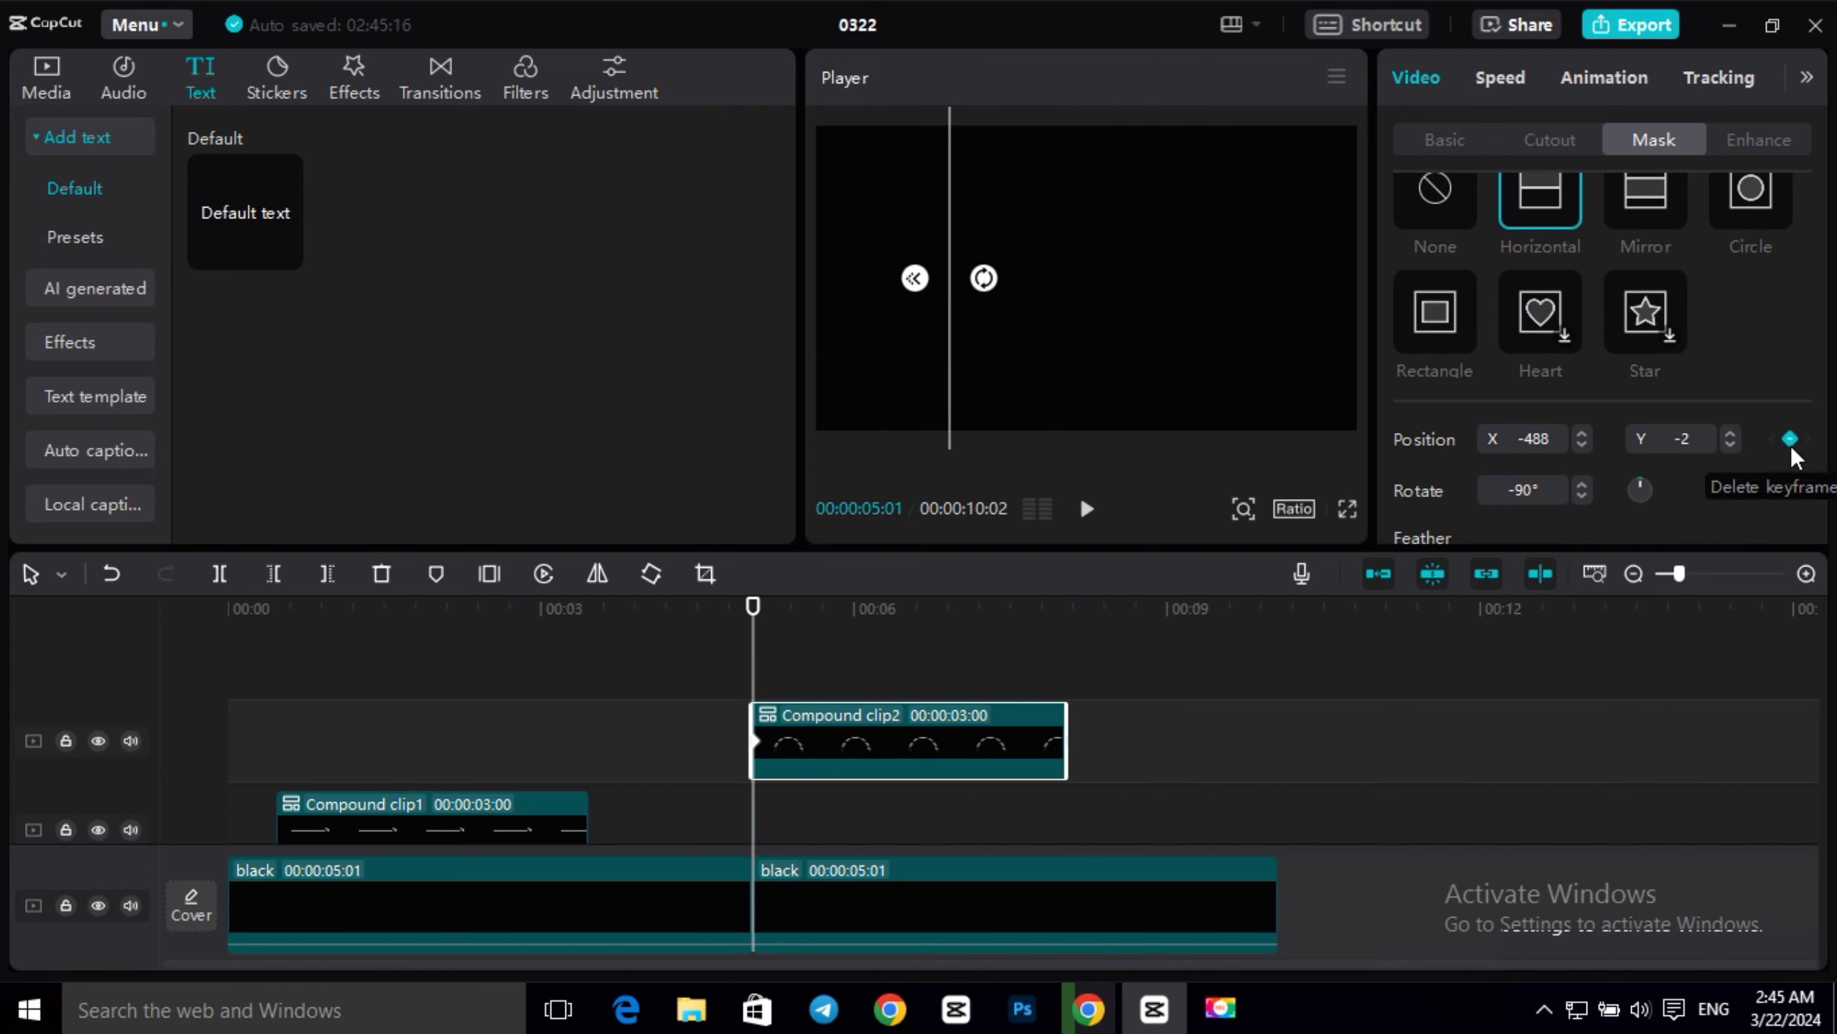
{"action": "left_click_drag", "start_coordinate": [778, 607], "coordinate": [805, 607]}
{"action": "left_click_drag", "start_coordinate": [967, 311], "coordinate": [1250, 326]}
{"action": "left_click", "coordinate": [877, 731]}
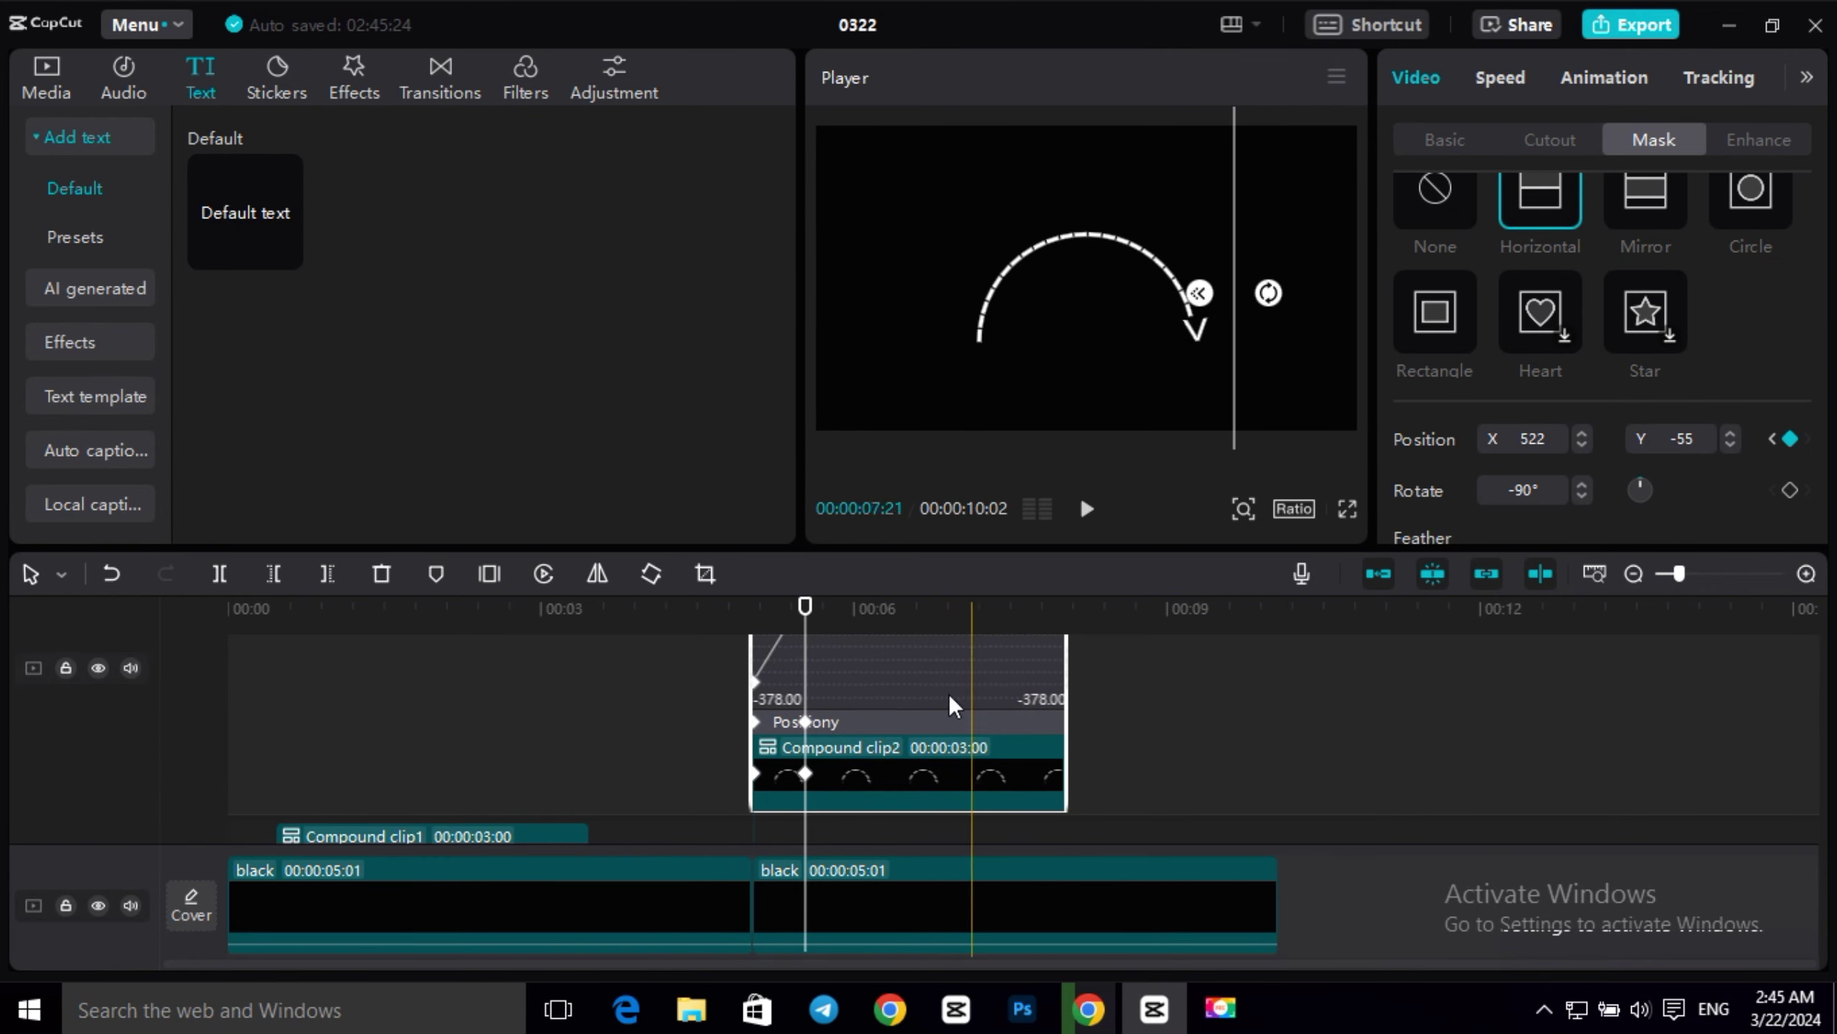
{"action": "left_click", "coordinate": [853, 819]}
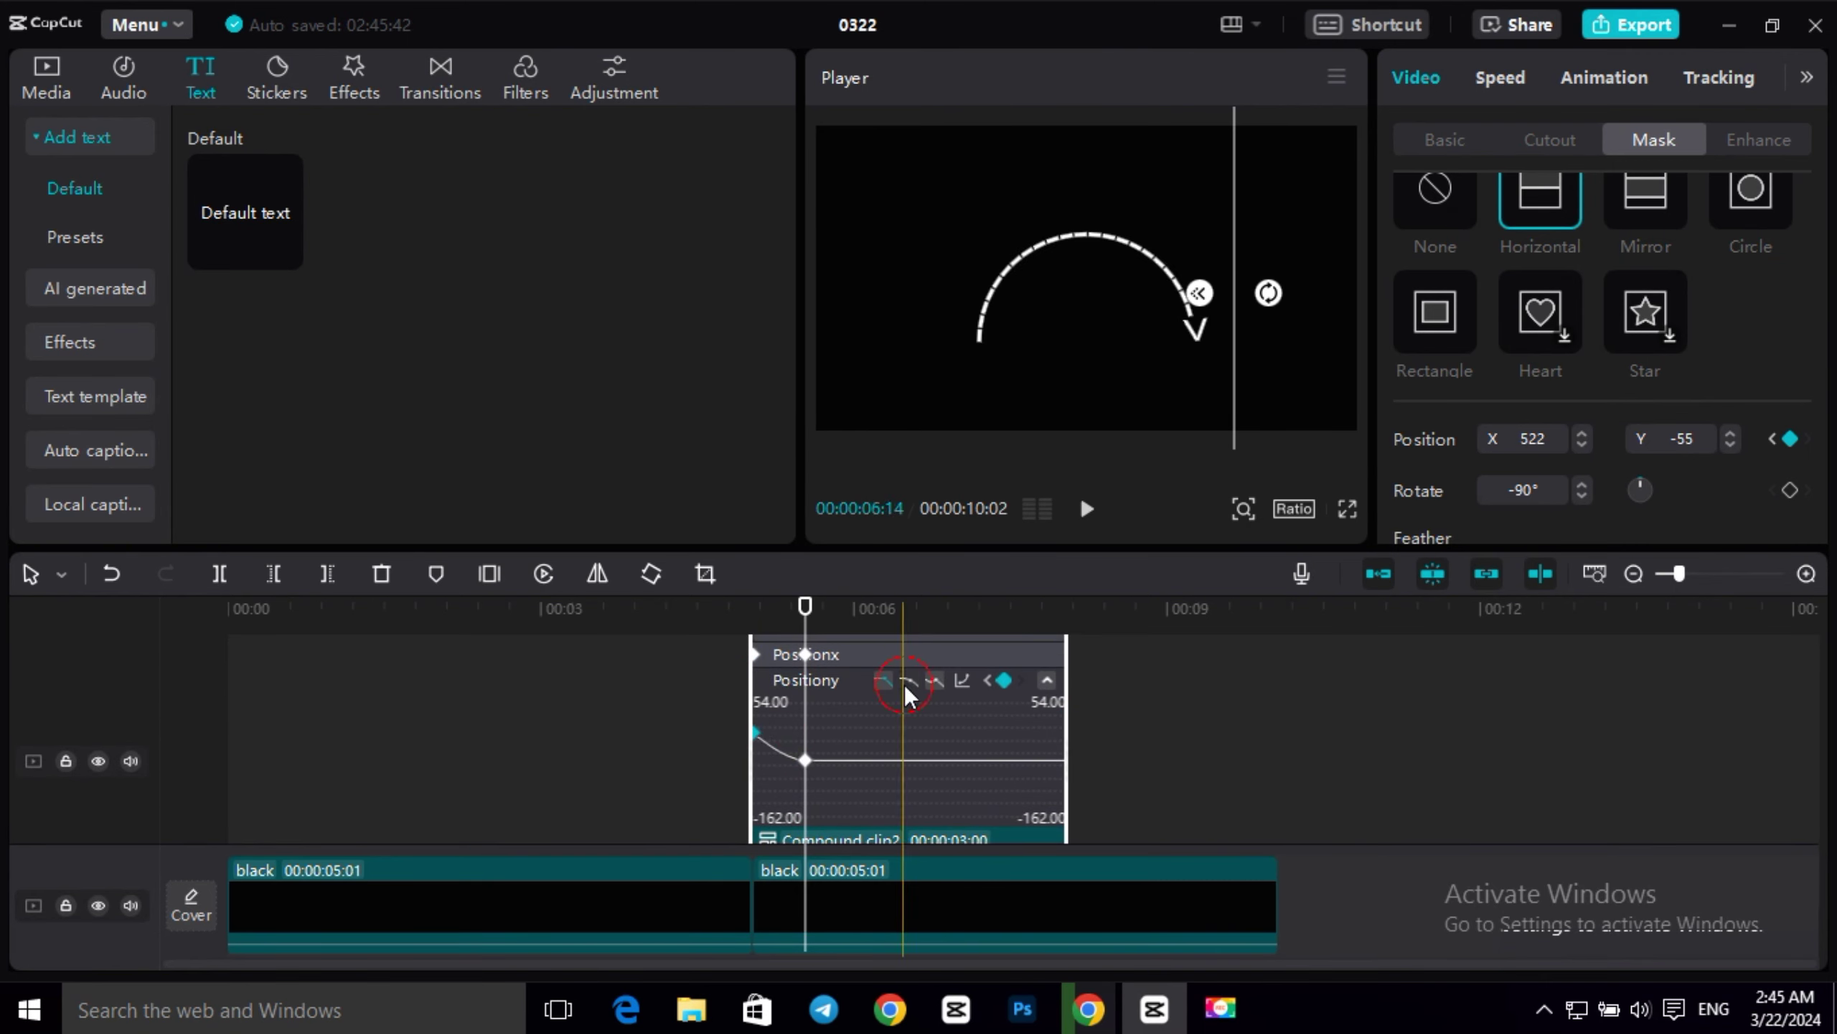
{"action": "left_click", "coordinate": [1046, 680]}
{"action": "right_click", "coordinate": [930, 753]}
{"action": "left_click", "coordinate": [607, 669]}
{"action": "left_click", "coordinate": [1086, 509]}
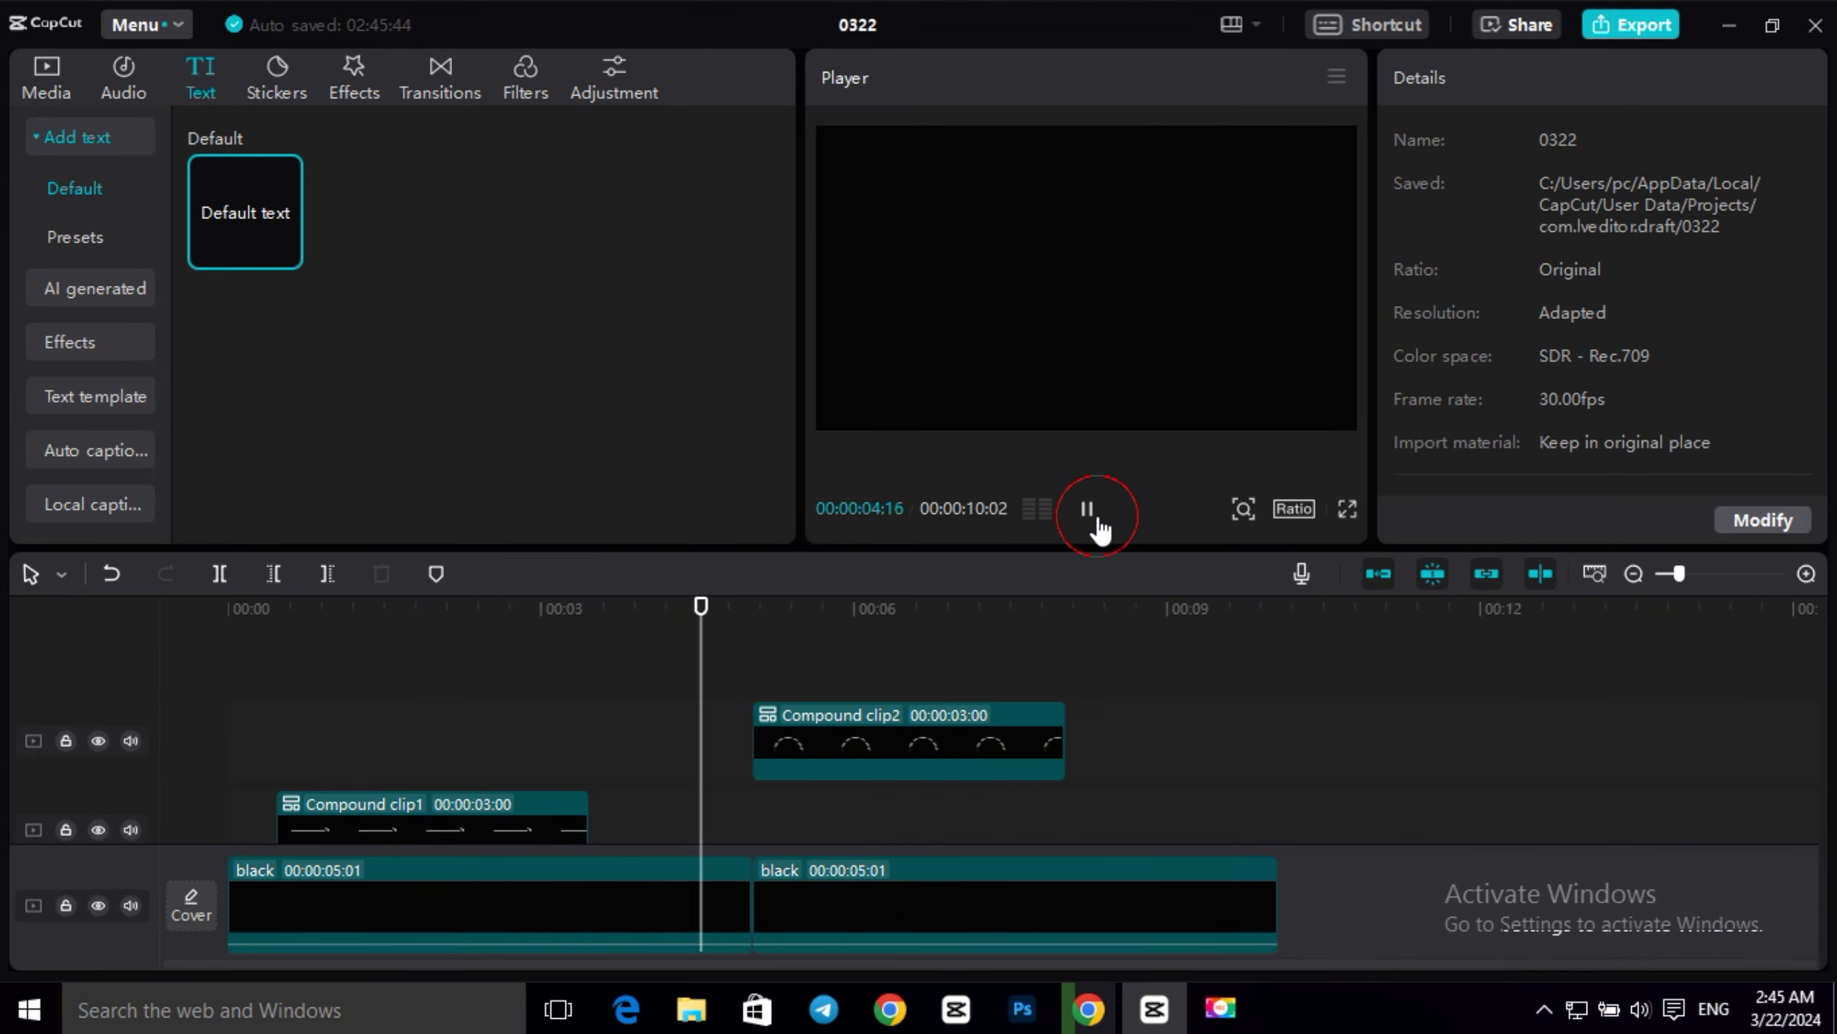
{"action": "left_click", "coordinate": [1087, 508]}
{"action": "left_click", "coordinate": [818, 735]}
{"action": "left_click", "coordinate": [574, 763]}
{"action": "key", "text": "space"}
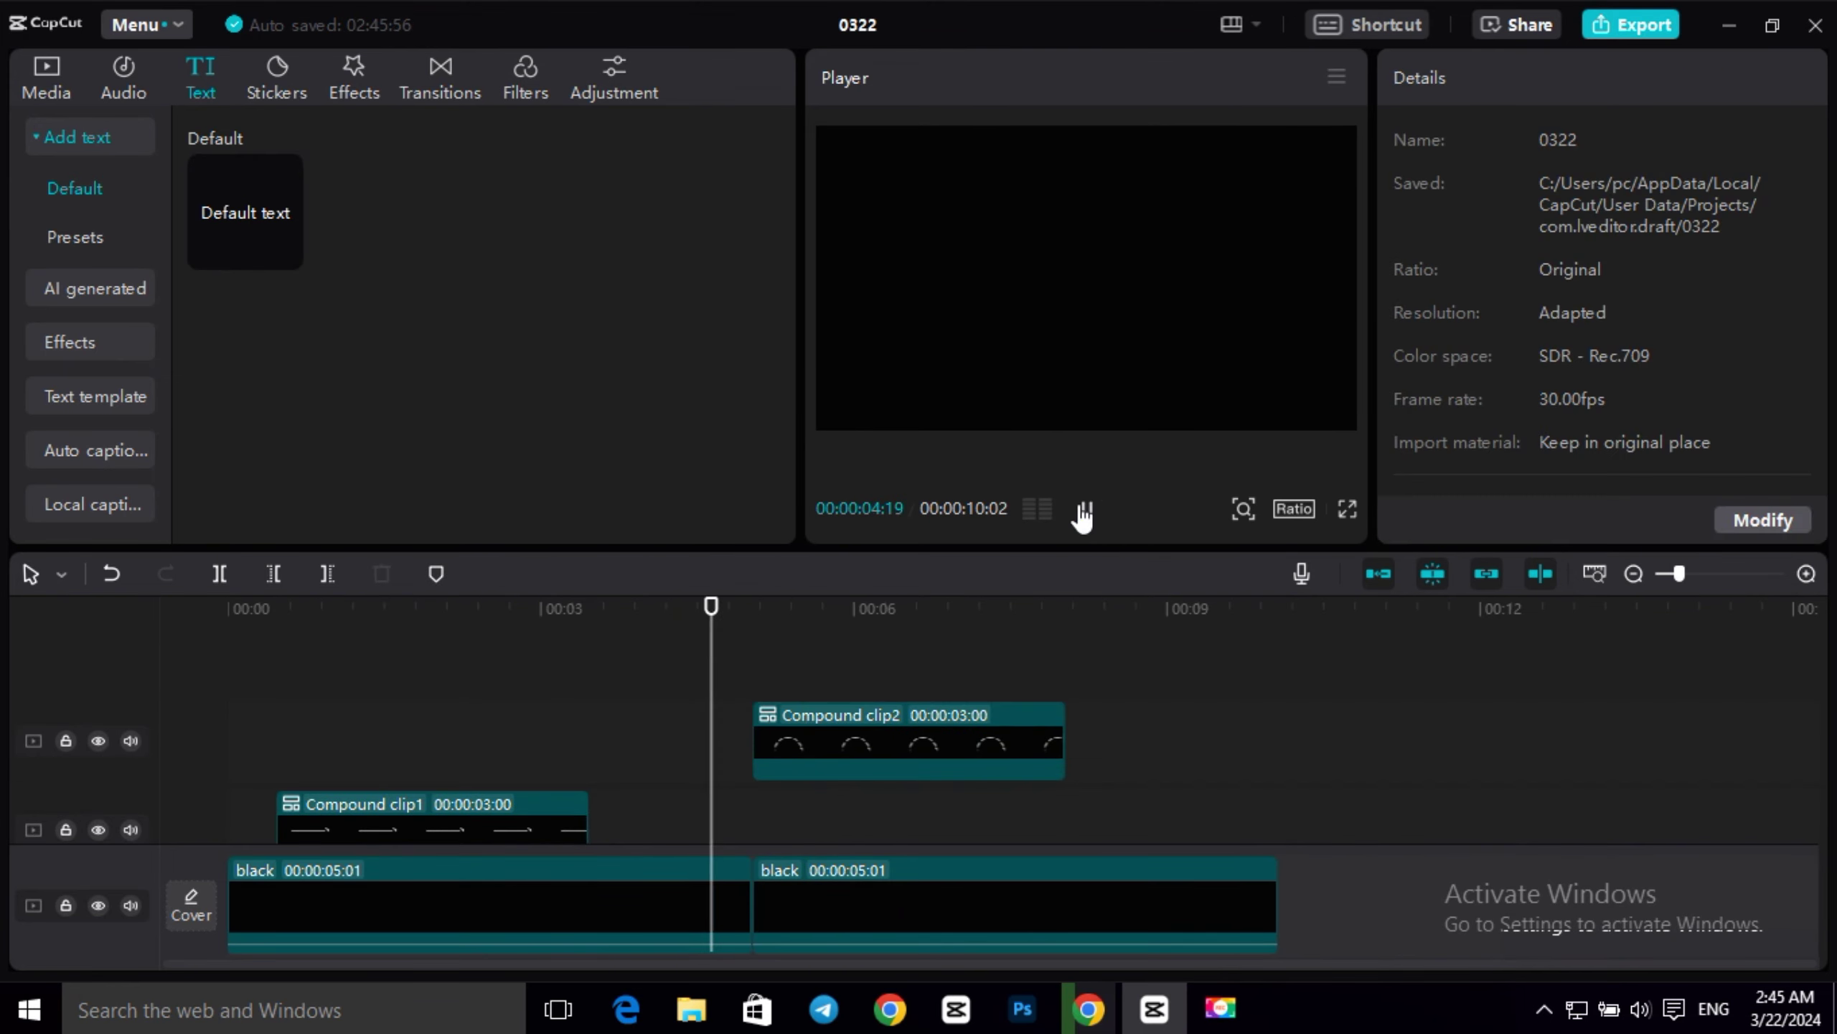
{"action": "scroll", "coordinate": [574, 763], "scroll_direction": "down", "scroll_amount": 2}
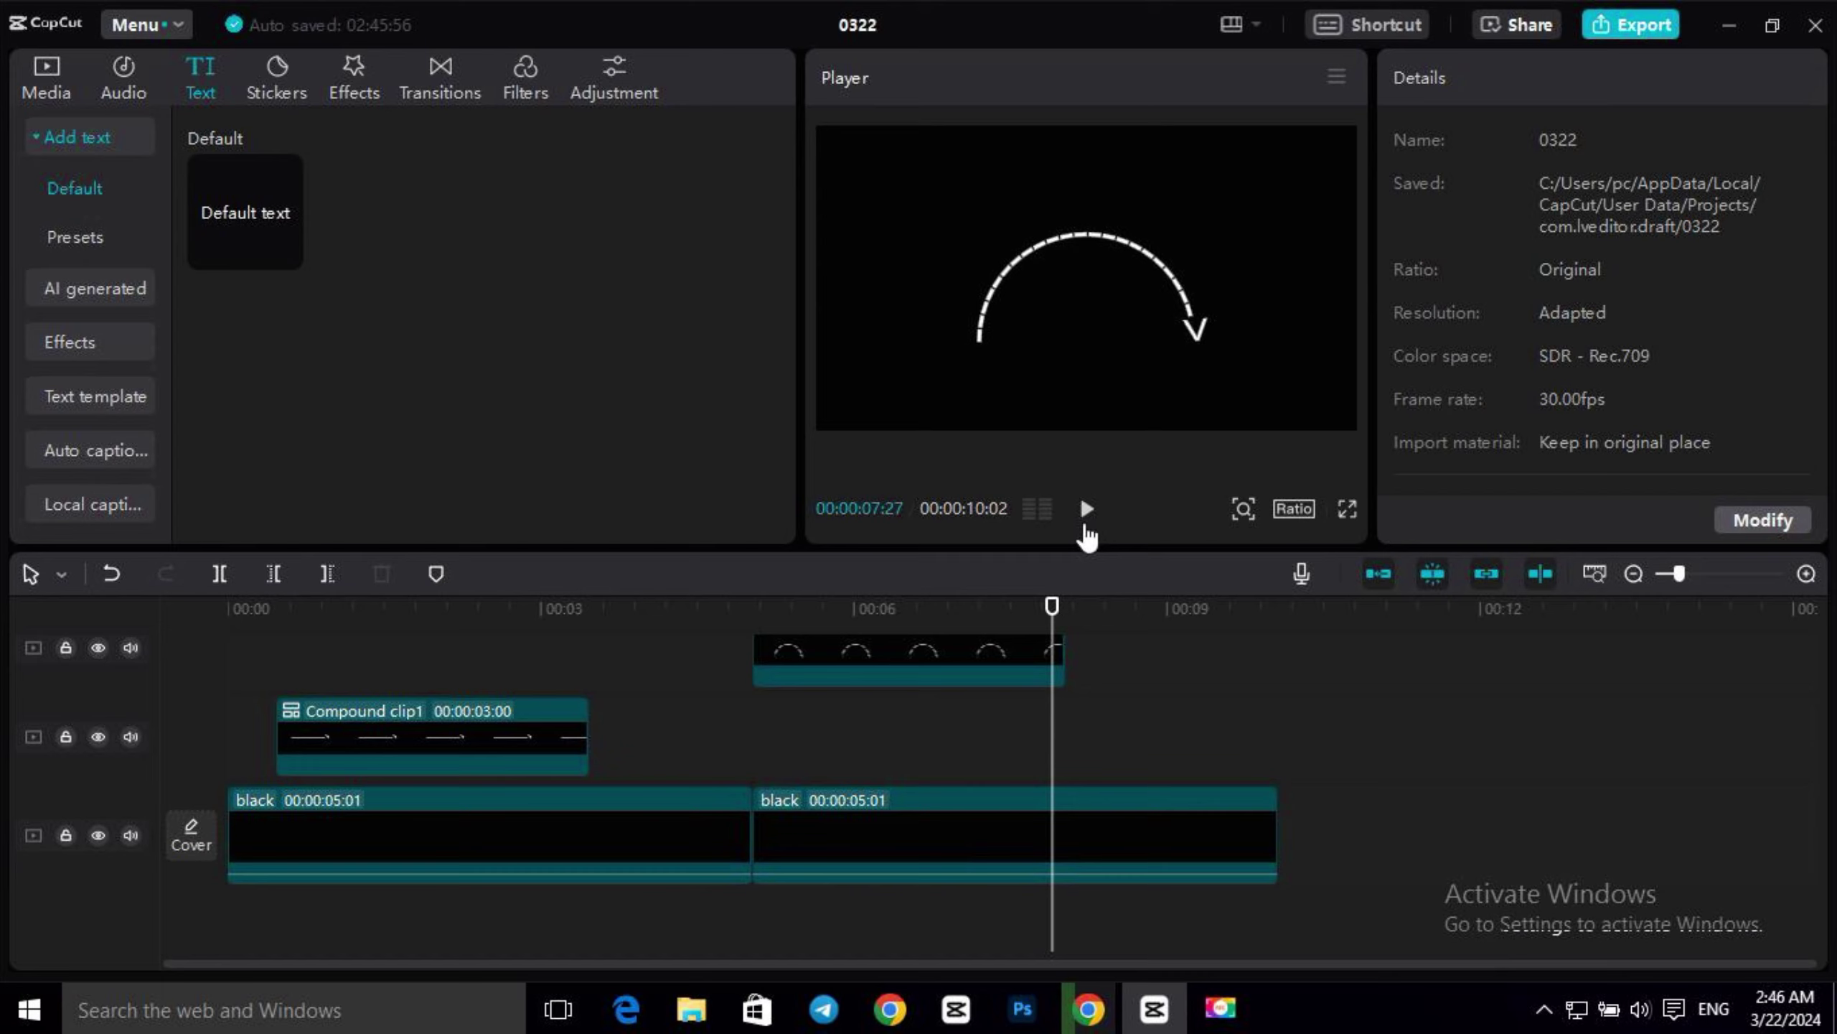